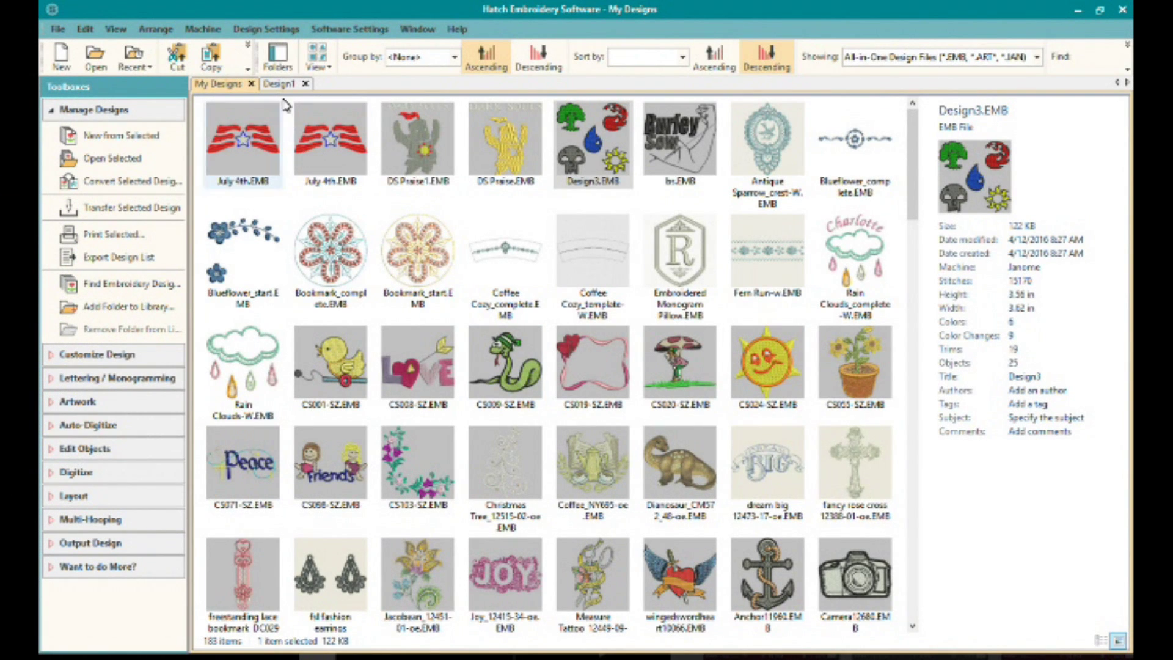
Show the folder tree and open Design3.EMB from My Designs for editing.
{"action": "left_click", "coordinate": [278, 58]}
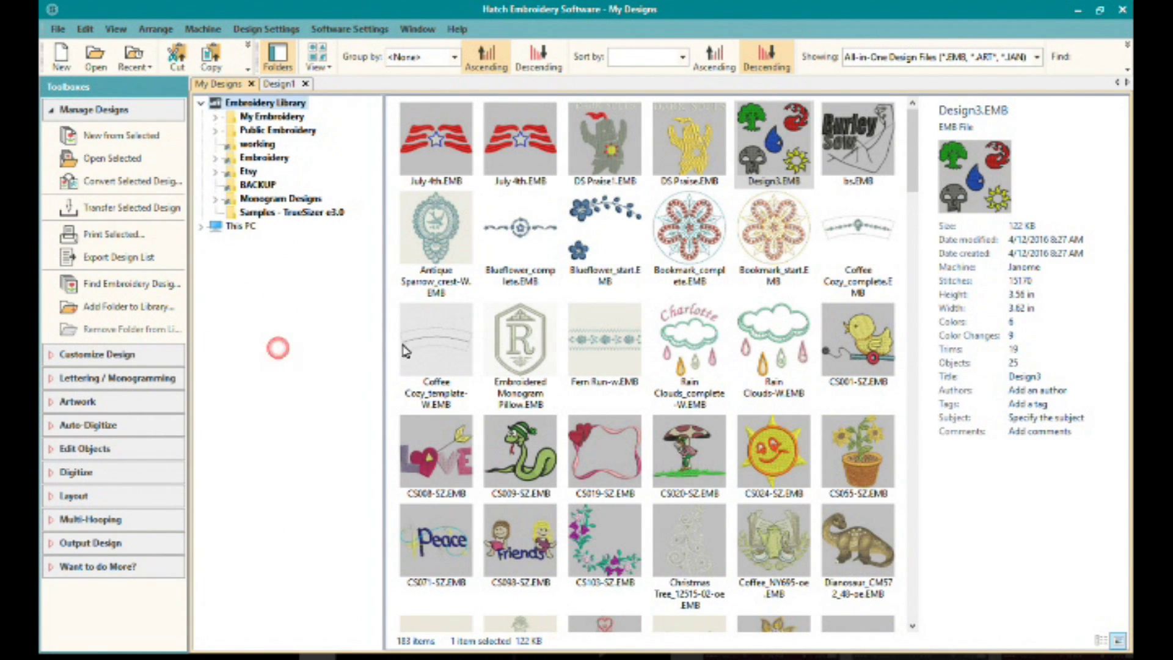
{"action": "left_click", "coordinate": [780, 149]}
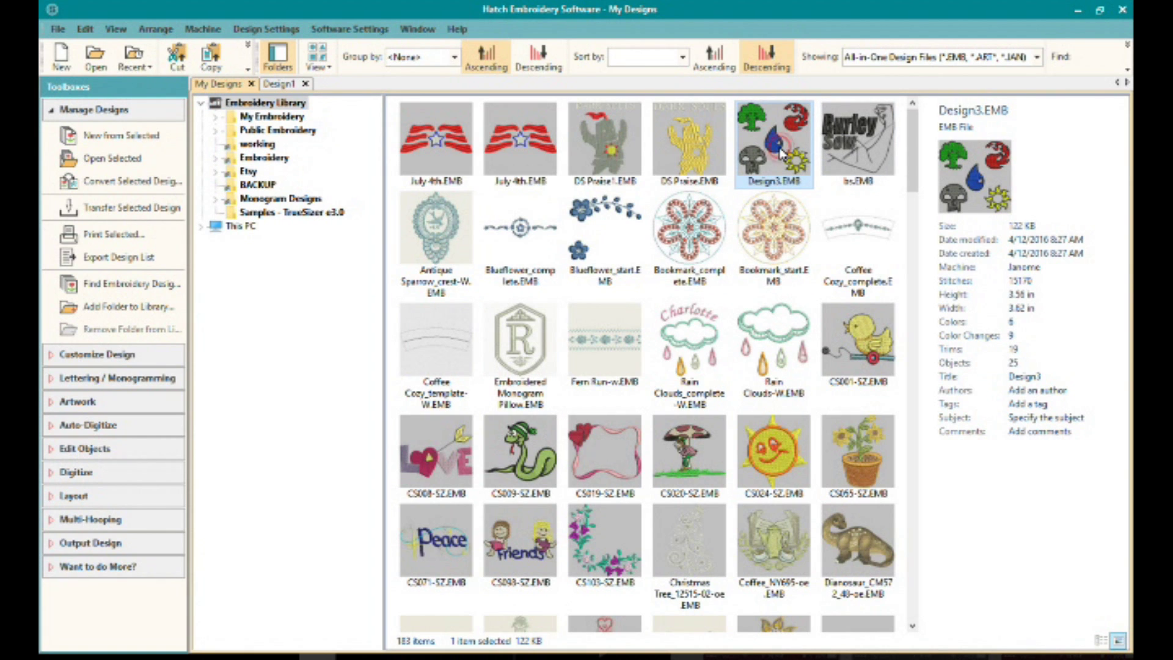
{"action": "left_click", "coordinate": [110, 162]}
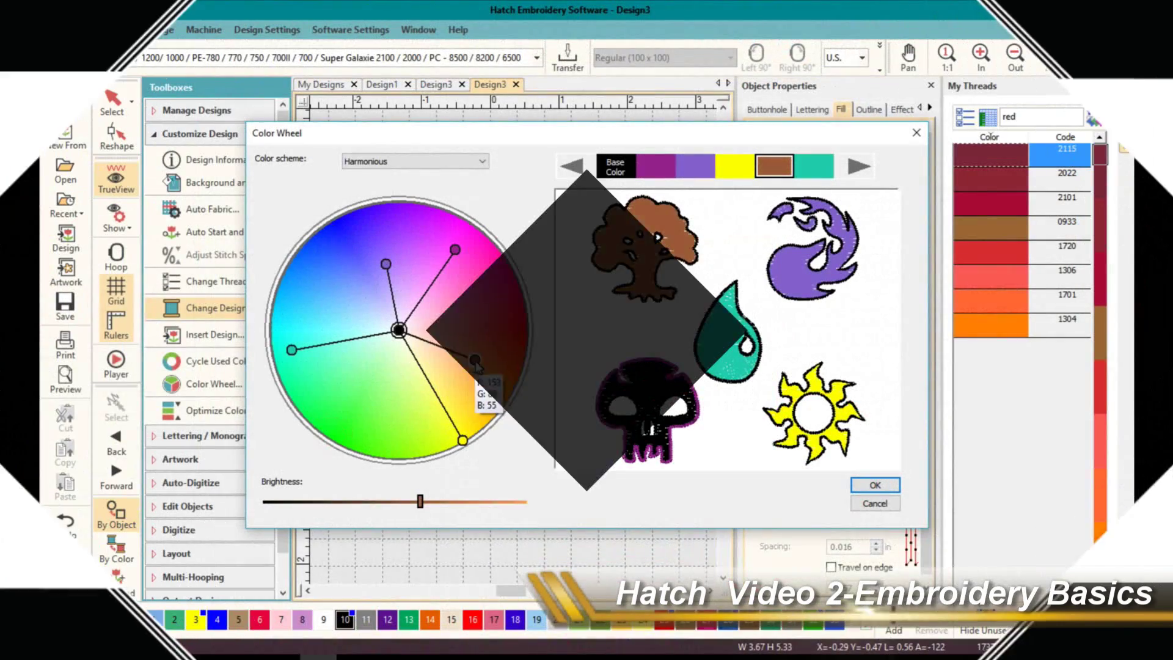
Preview a colour-wheel shift, cancel it to keep the original colours, and return to the design library.
{"action": "left_click_drag", "start_coordinate": [473, 375], "coordinate": [331, 360]}
{"action": "left_click", "coordinate": [874, 503]}
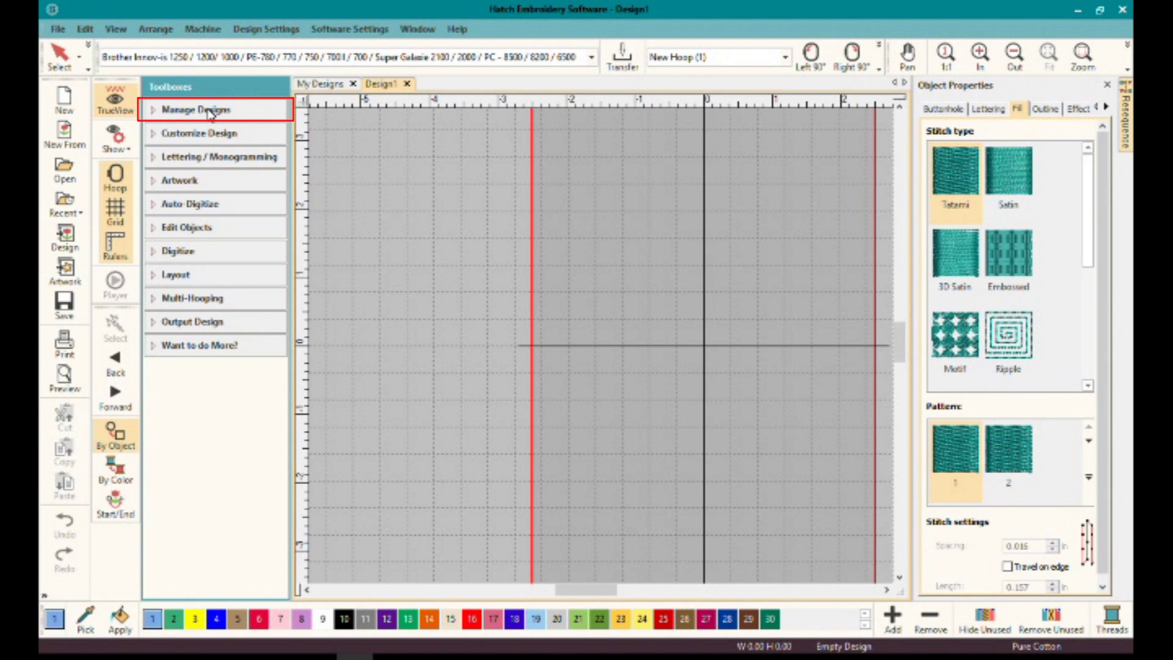
{"action": "left_click", "coordinate": [210, 111]}
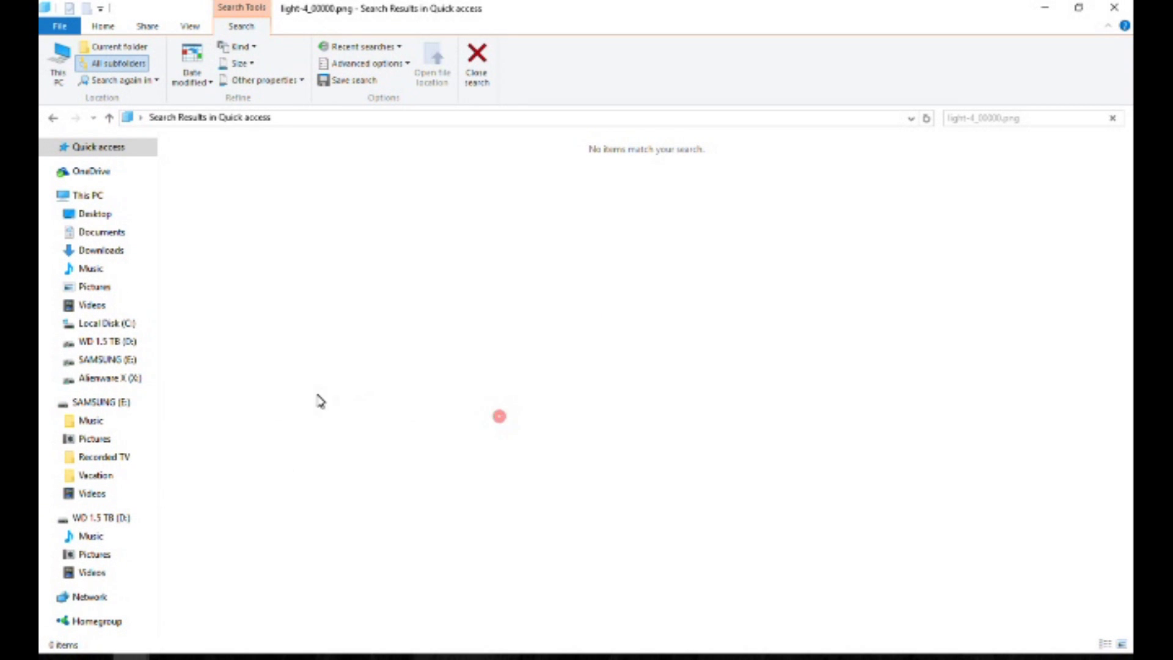
Browse SAMSUNG (E:) and Alienware X (X:), then open and scroll through the Embroidery folder.
{"action": "left_click", "coordinate": [115, 362]}
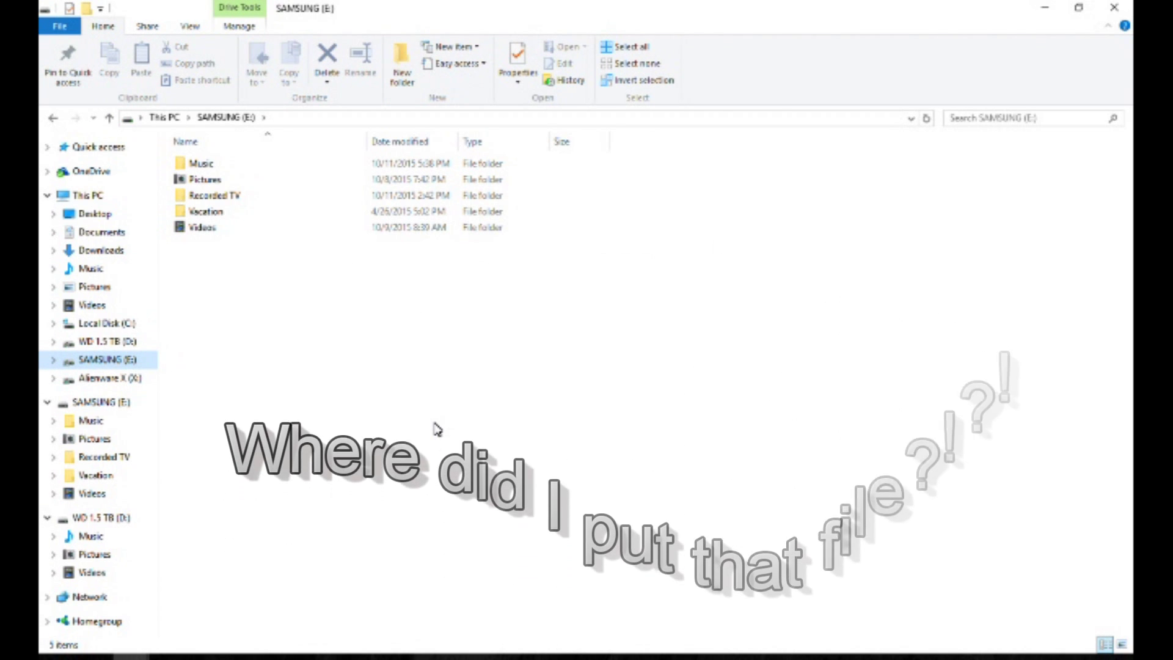
{"action": "left_click", "coordinate": [104, 379]}
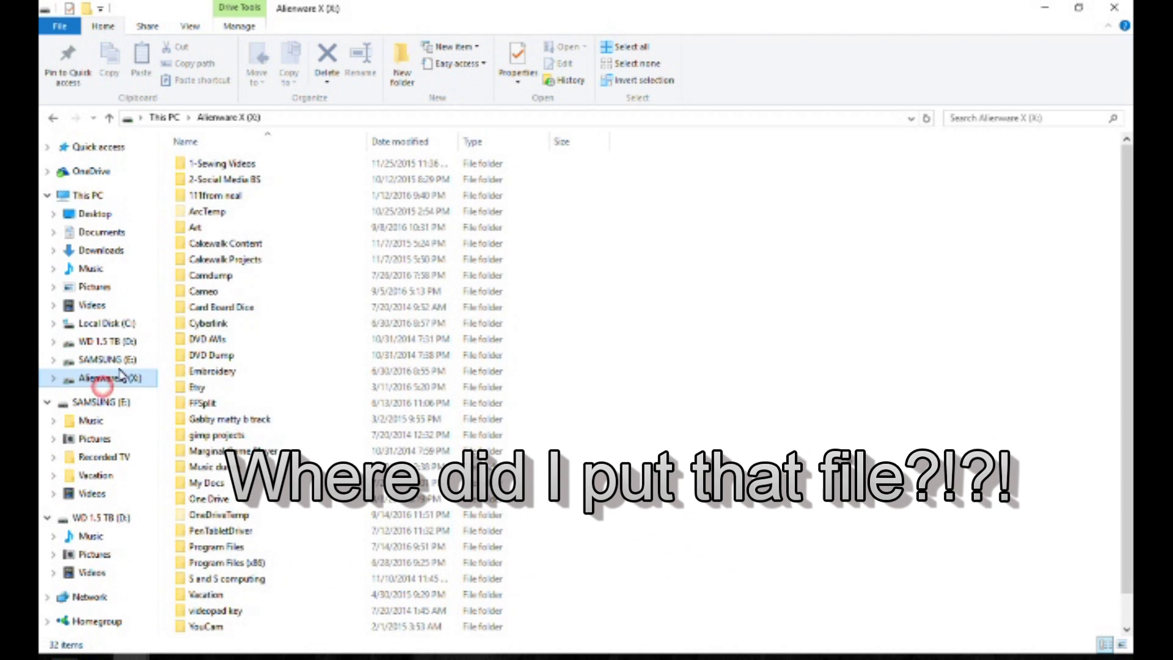
{"action": "double_click", "coordinate": [225, 372]}
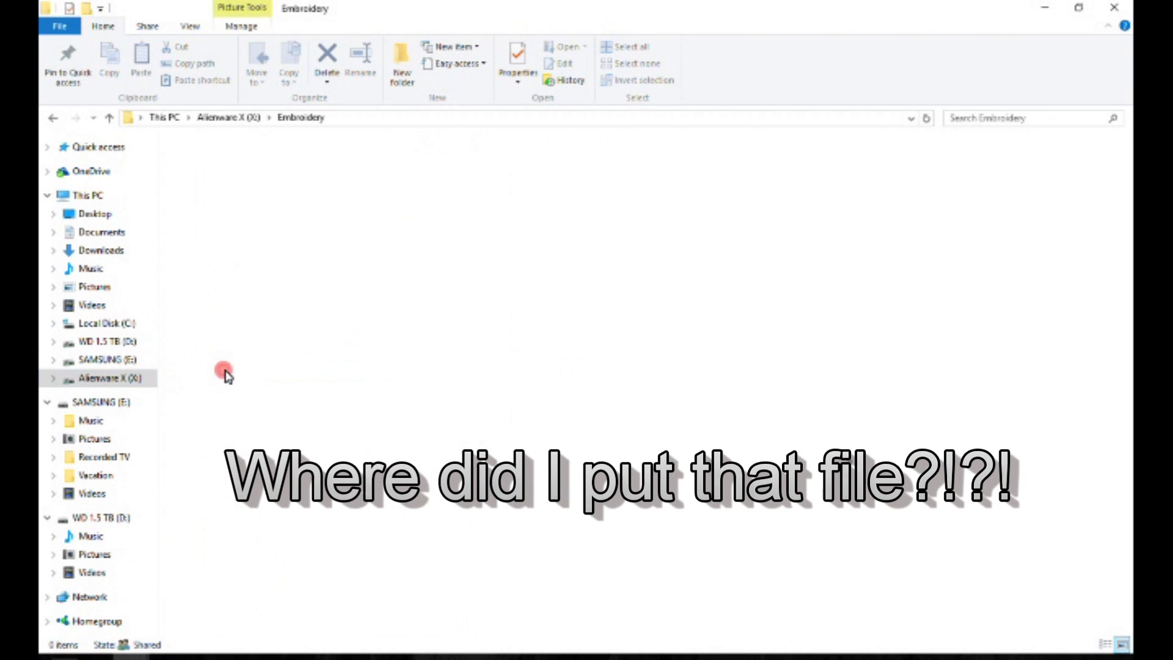
{"action": "scroll", "coordinate": [655, 367], "scroll_direction": "down", "scroll_amount": 3}
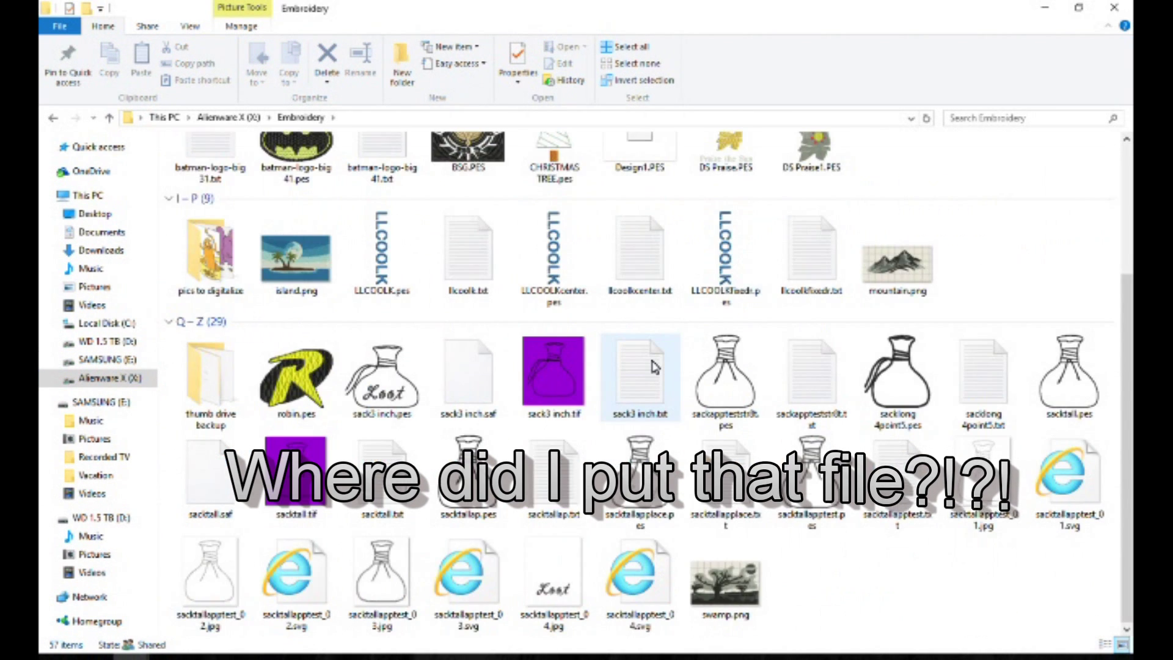
{"action": "scroll", "coordinate": [653, 366], "scroll_direction": "up", "scroll_amount": 3}
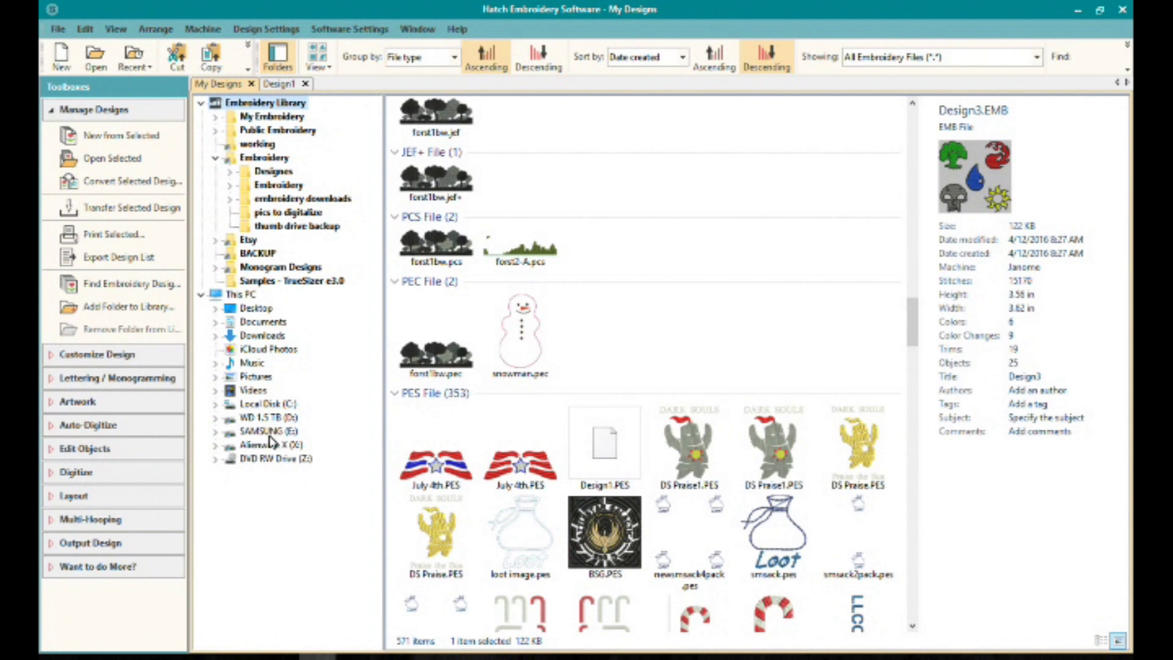
{"action": "left_click", "coordinate": [267, 418]}
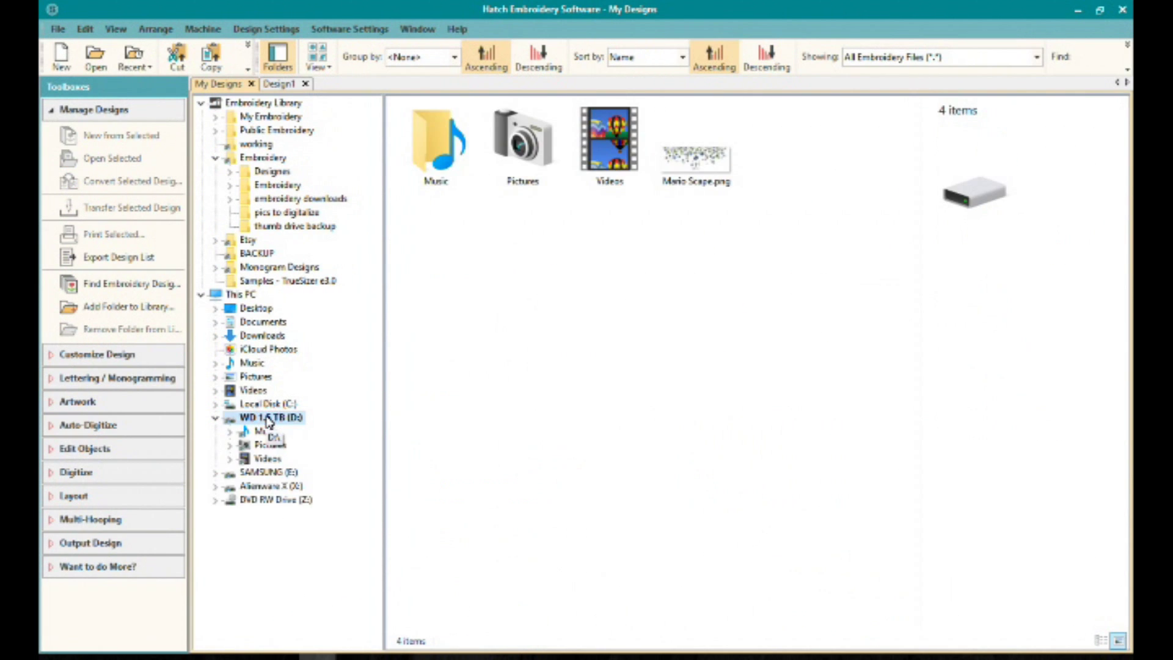
{"action": "left_click", "coordinate": [268, 405]}
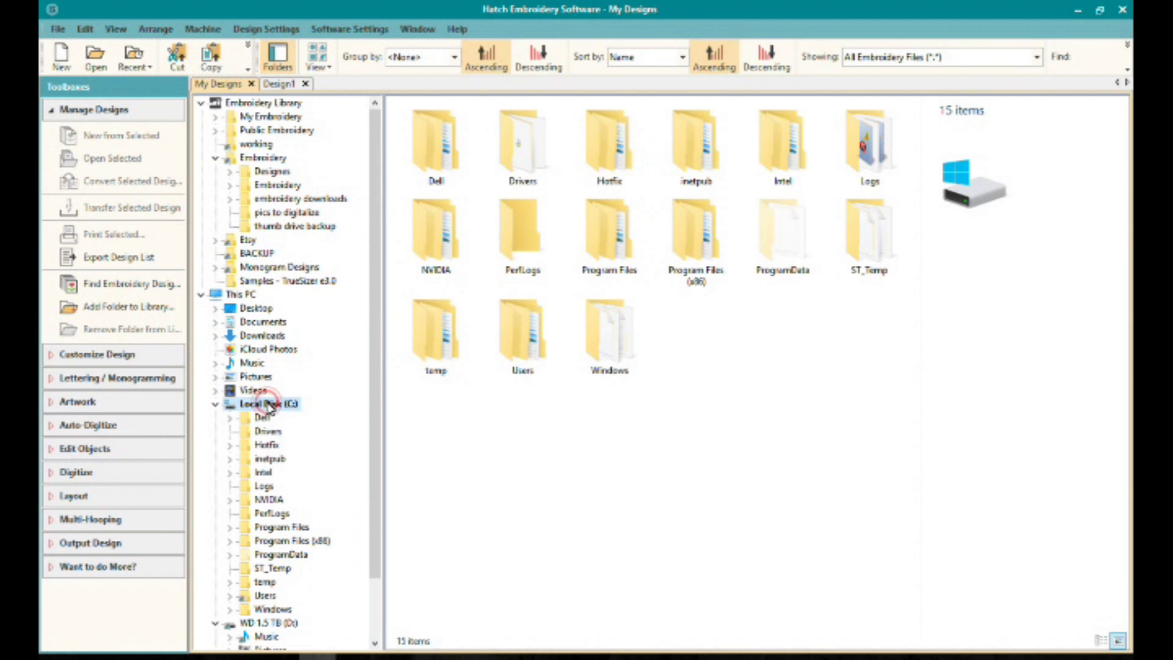
{"action": "left_click", "coordinate": [215, 404]}
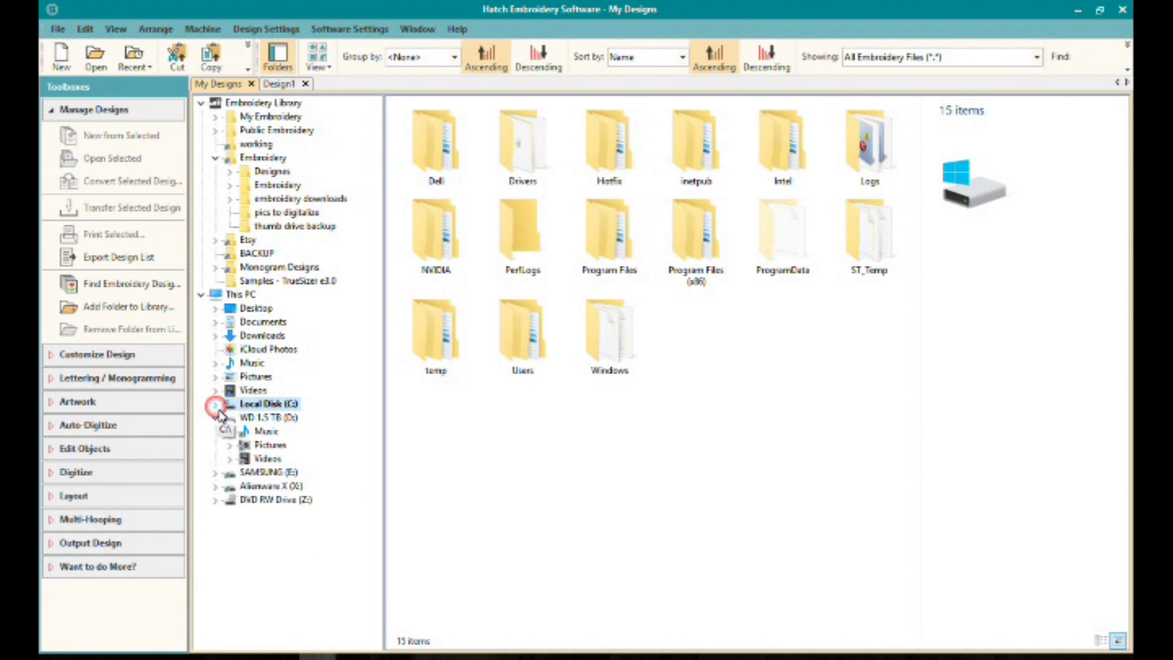
{"action": "left_click", "coordinate": [215, 418]}
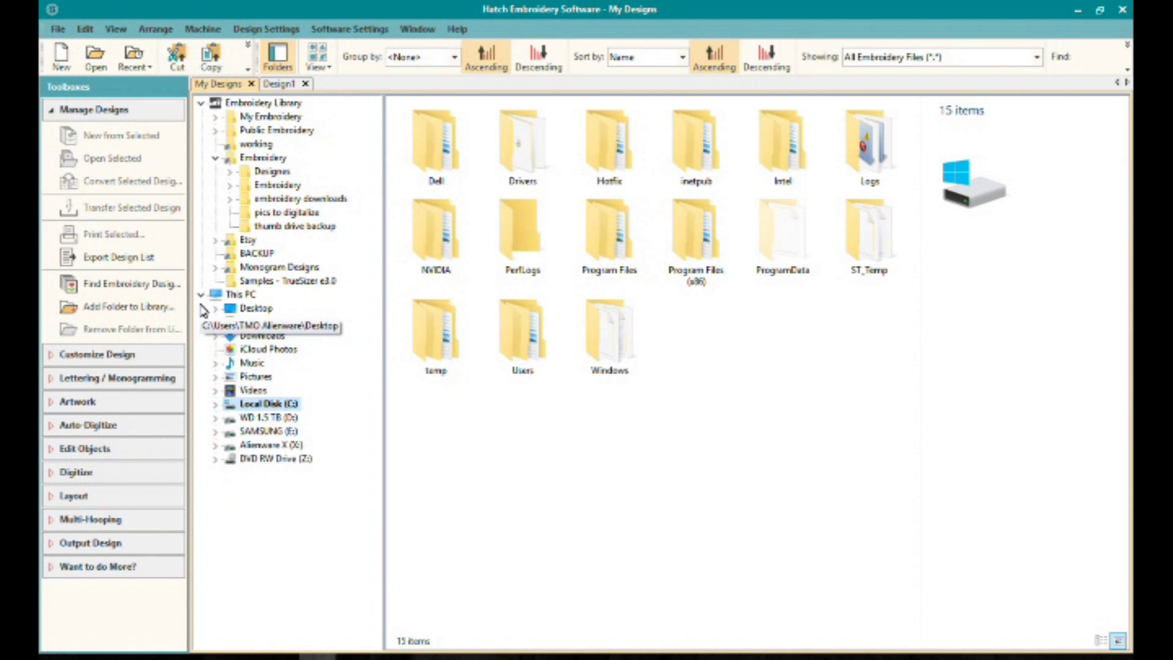
{"action": "left_click", "coordinate": [201, 296]}
{"action": "left_click", "coordinate": [203, 295]}
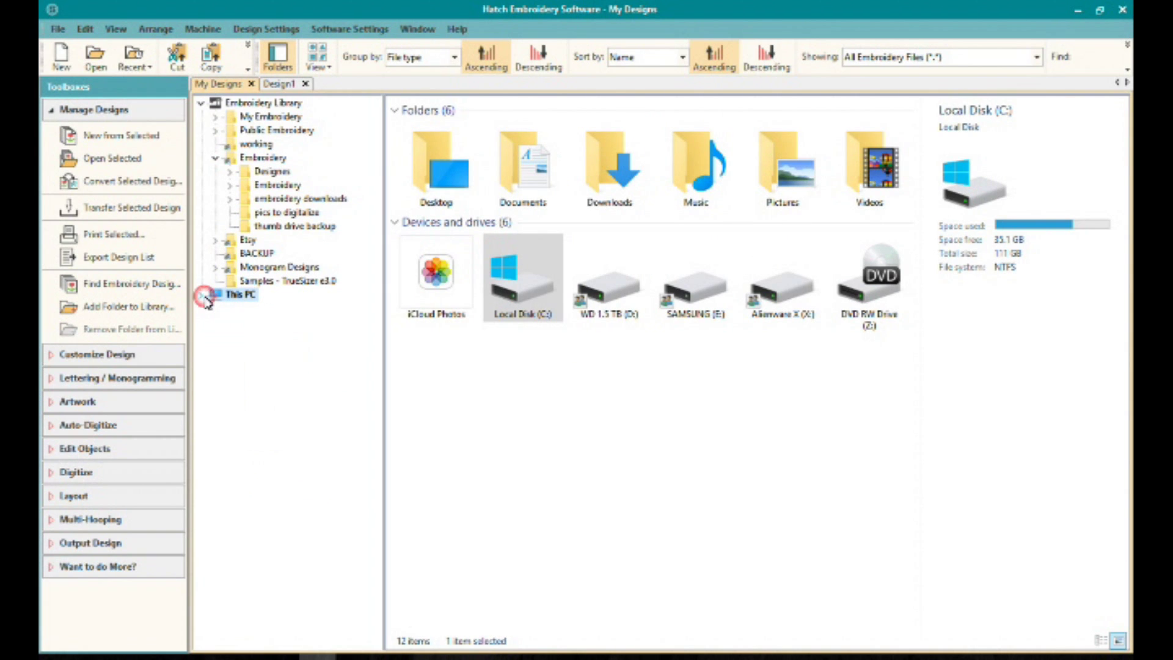
{"action": "left_click", "coordinate": [259, 104]}
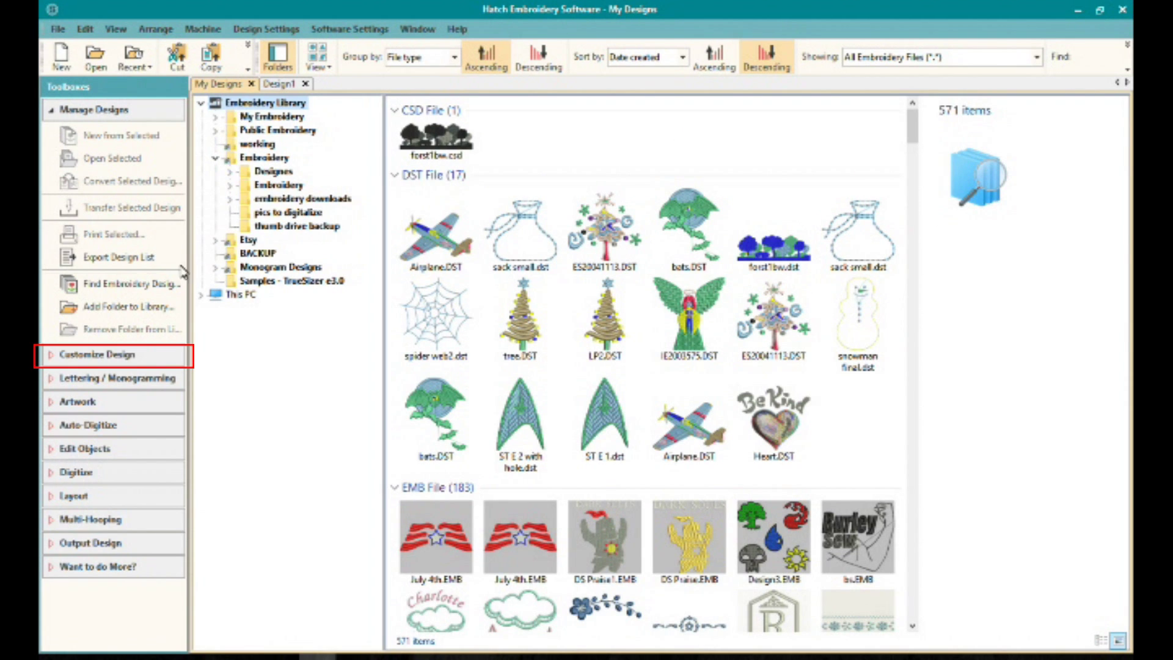
{"action": "left_click", "coordinate": [129, 359]}
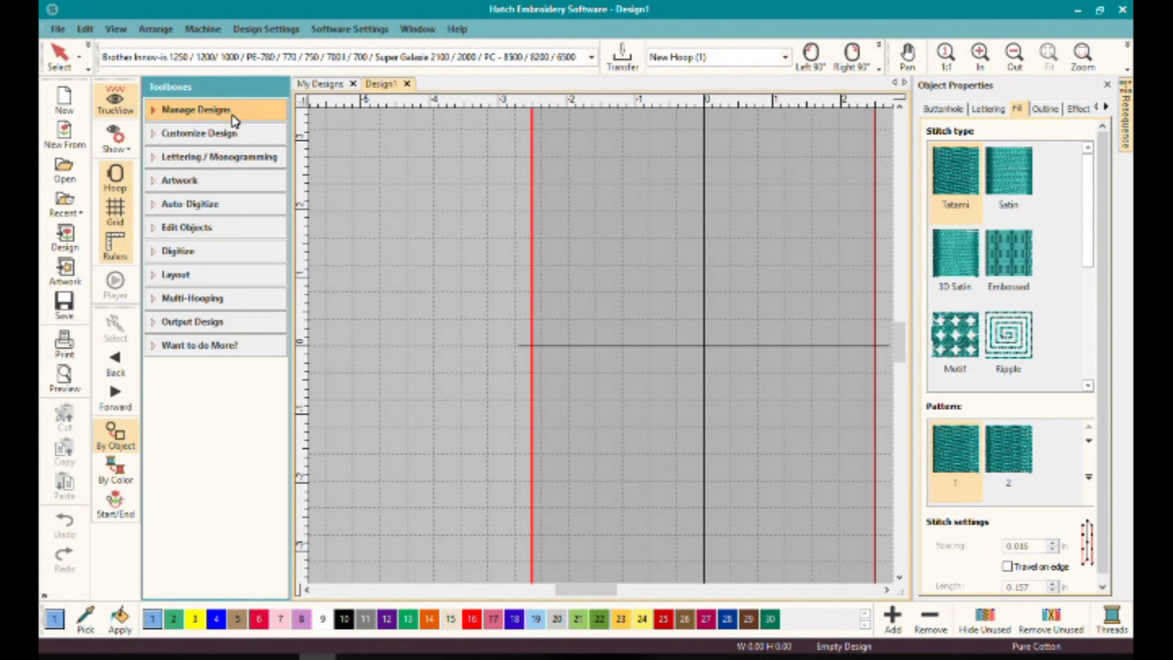
{"action": "left_click", "coordinate": [233, 116]}
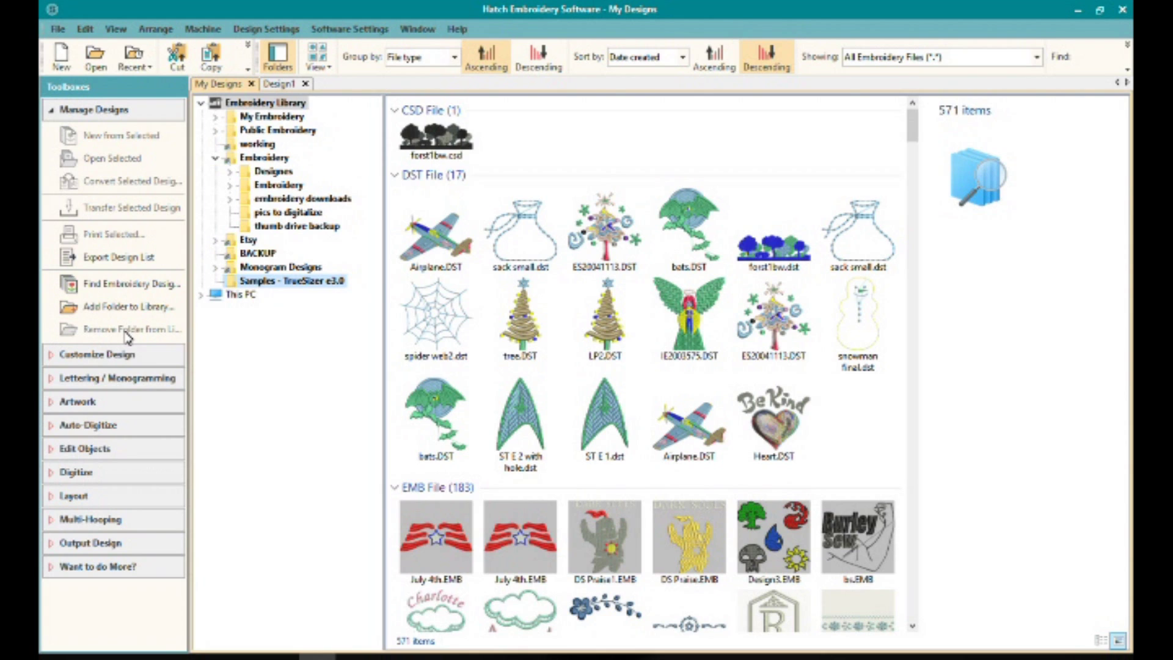
Browse This PC and the Alienware X (X:) folders, then select the Embroidery Library's 571 designs.
{"action": "left_click", "coordinate": [263, 331]}
{"action": "left_click", "coordinate": [216, 296]}
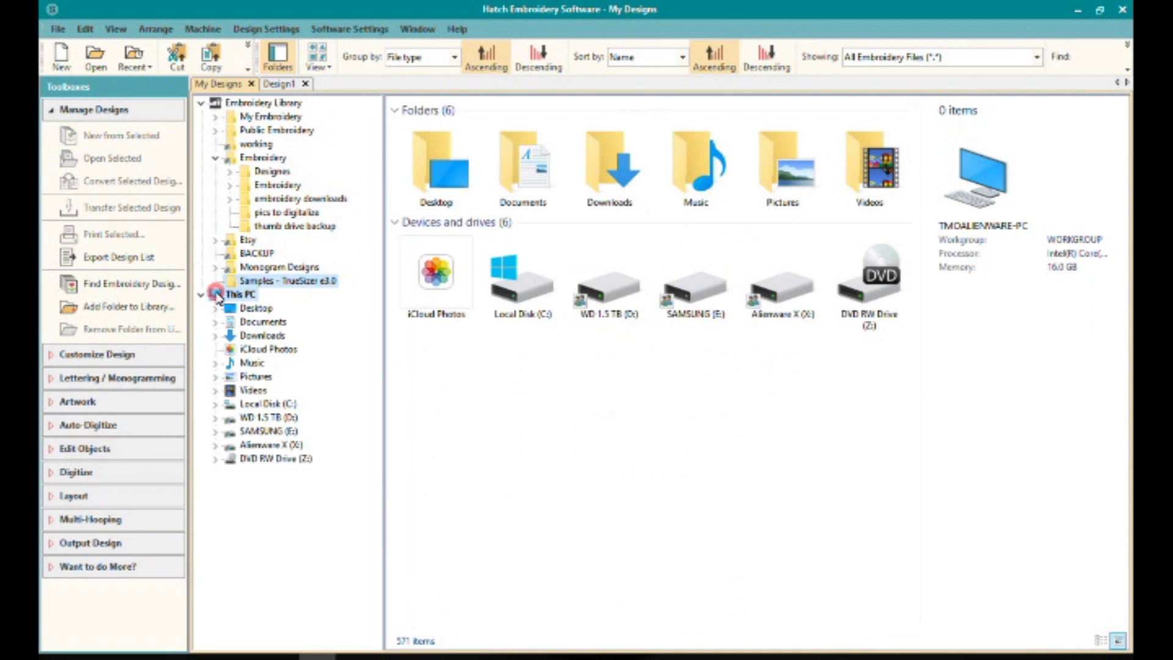
{"action": "left_click", "coordinate": [220, 445]}
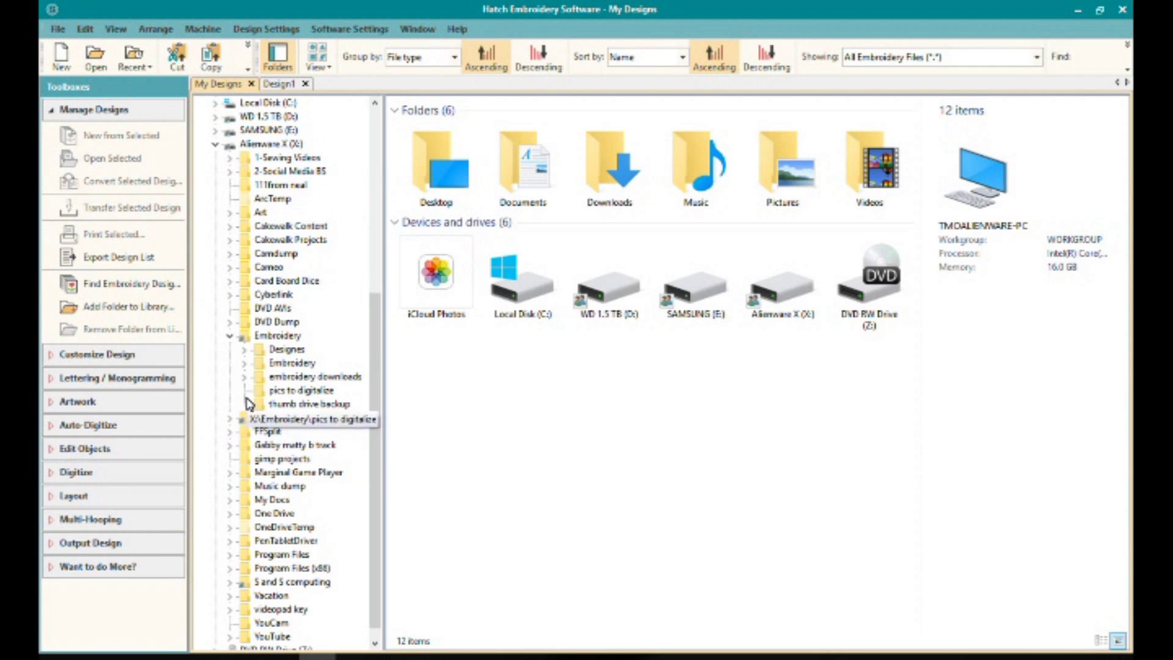
{"action": "left_click", "coordinate": [232, 337]}
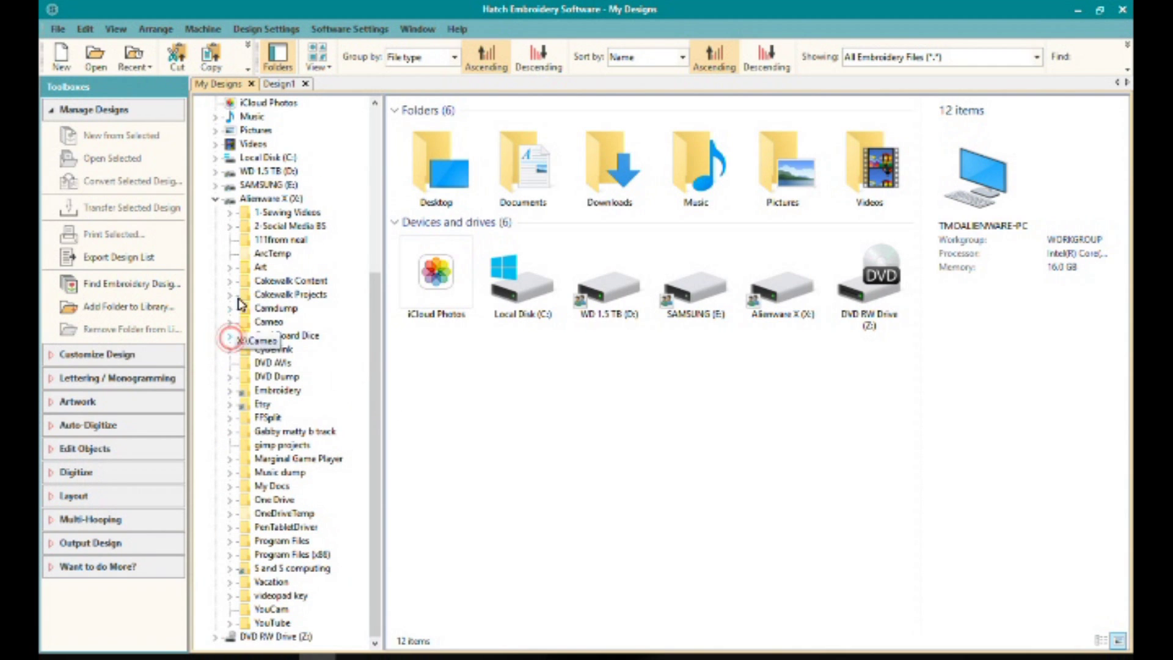
{"action": "left_click", "coordinate": [213, 200]}
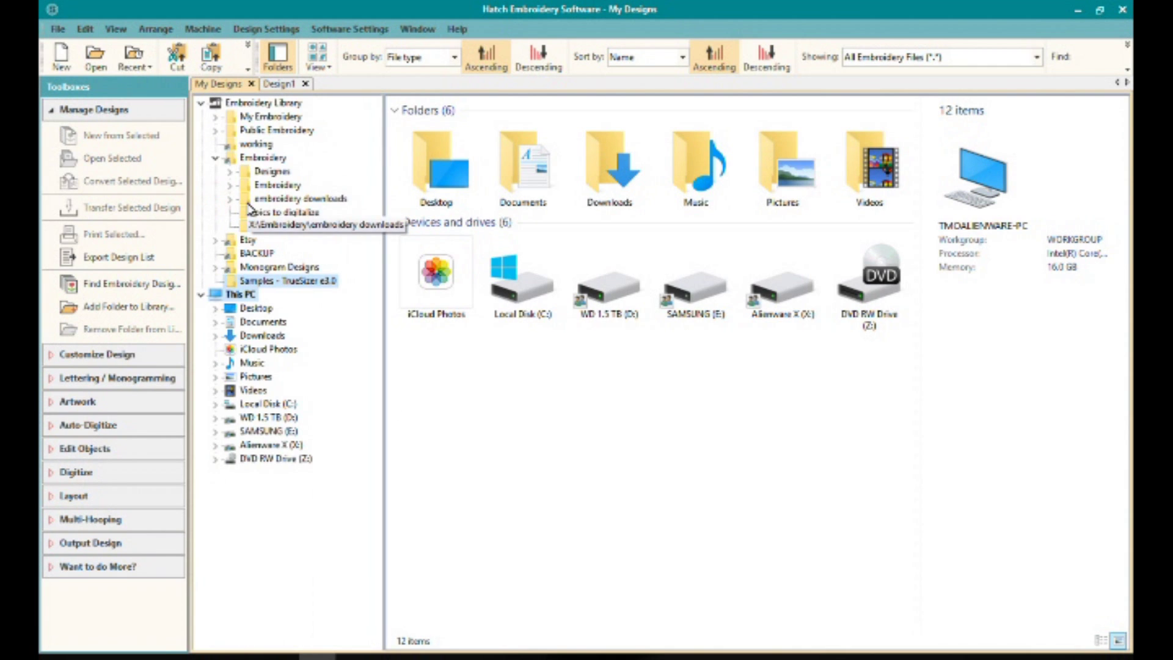
{"action": "left_click", "coordinate": [256, 105]}
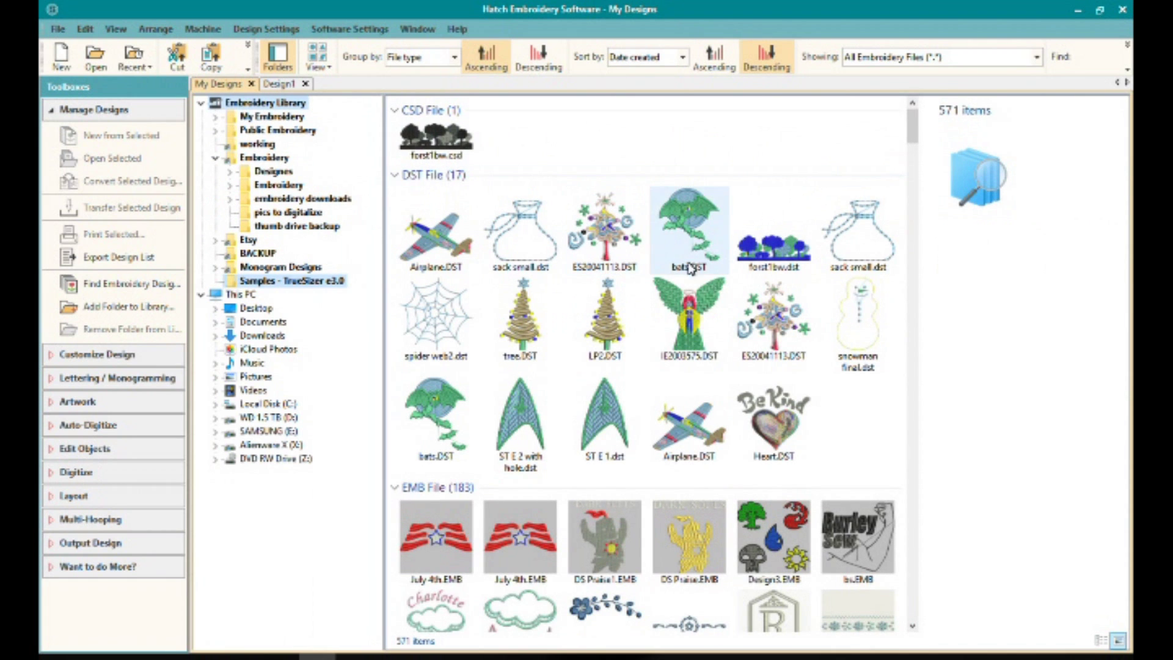
Set Group by to <None> and check the toolbar's extra find and paste options.
{"action": "left_click", "coordinate": [454, 57]}
{"action": "left_click", "coordinate": [406, 74]}
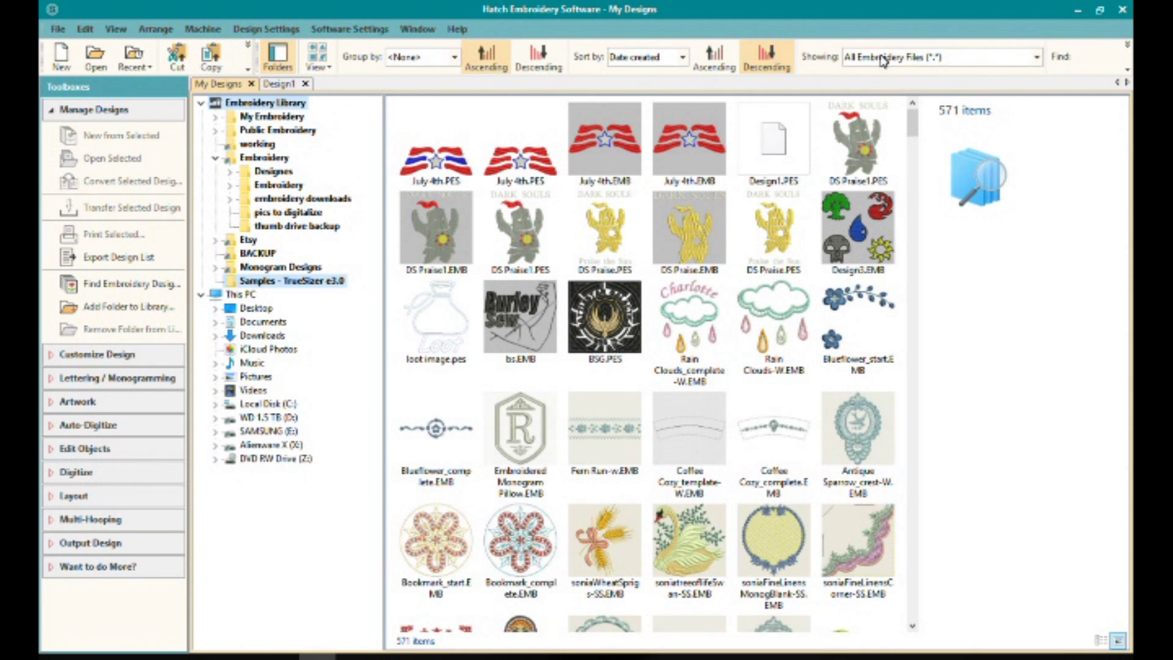
{"action": "left_click", "coordinate": [1128, 52]}
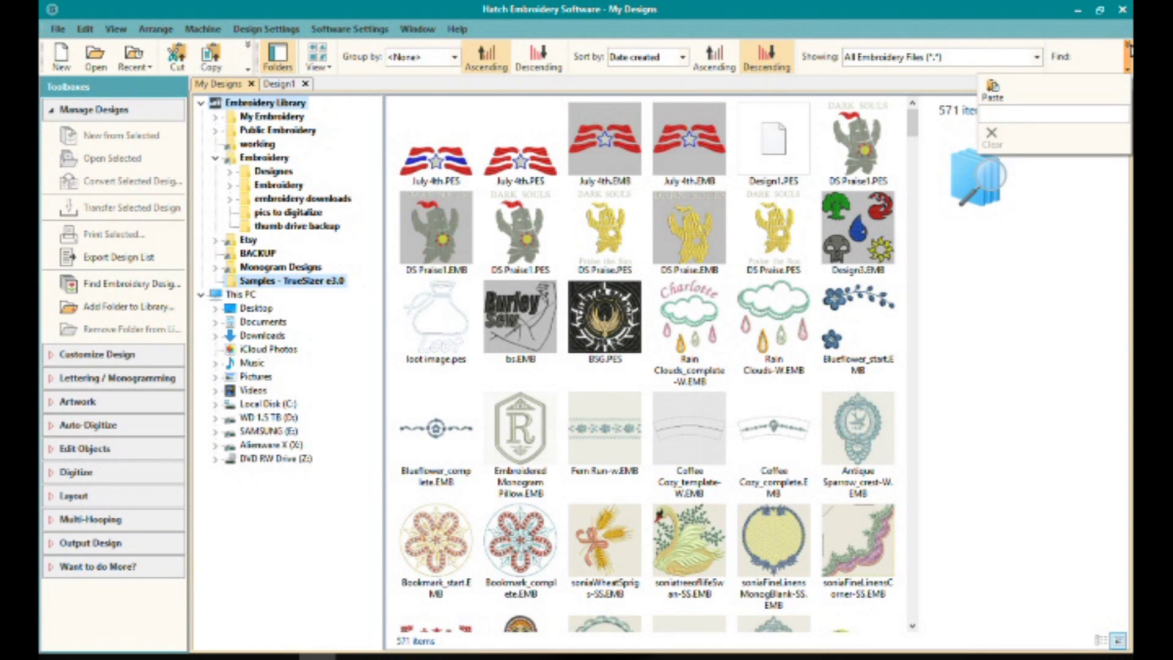
{"action": "left_click", "coordinate": [1129, 51]}
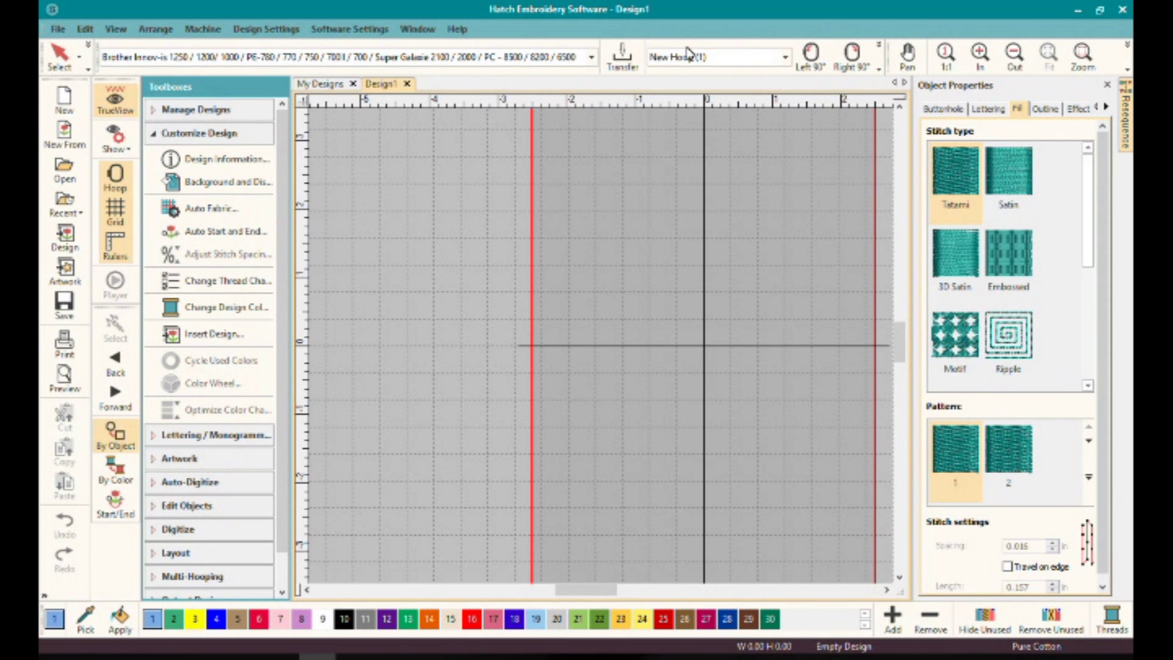
Keep the current machine and New Hoop (1), zoom out to show the whole hoop, and close the customising tools.
{"action": "left_click", "coordinate": [590, 58]}
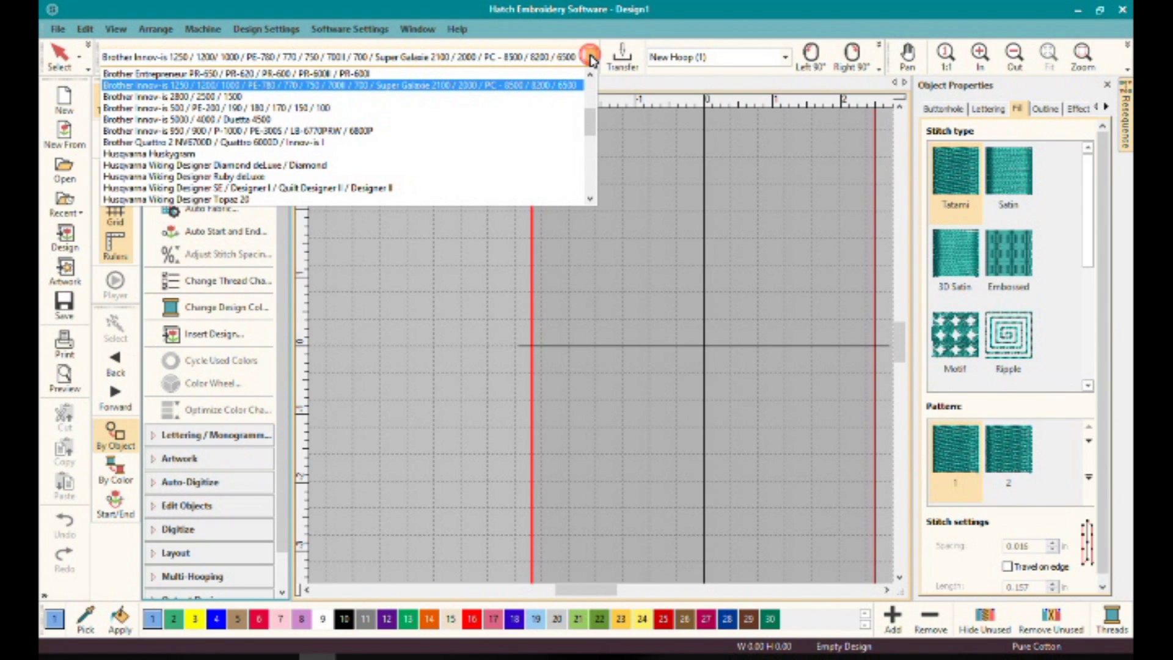
{"action": "left_click", "coordinate": [591, 57]}
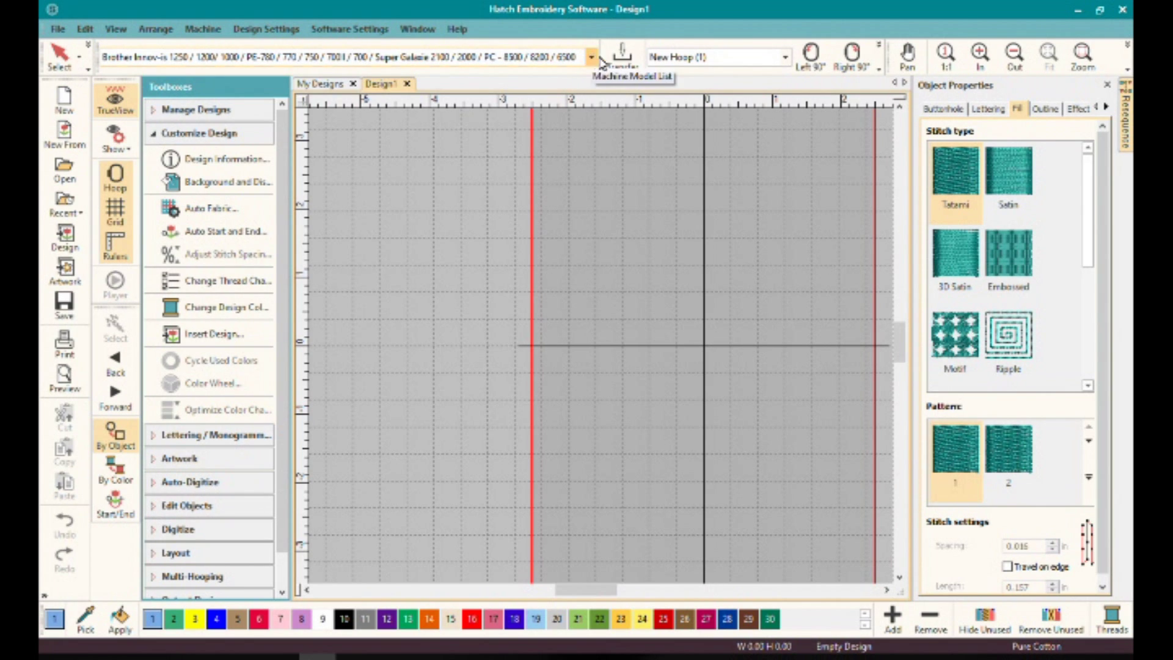
{"action": "left_click", "coordinate": [785, 59]}
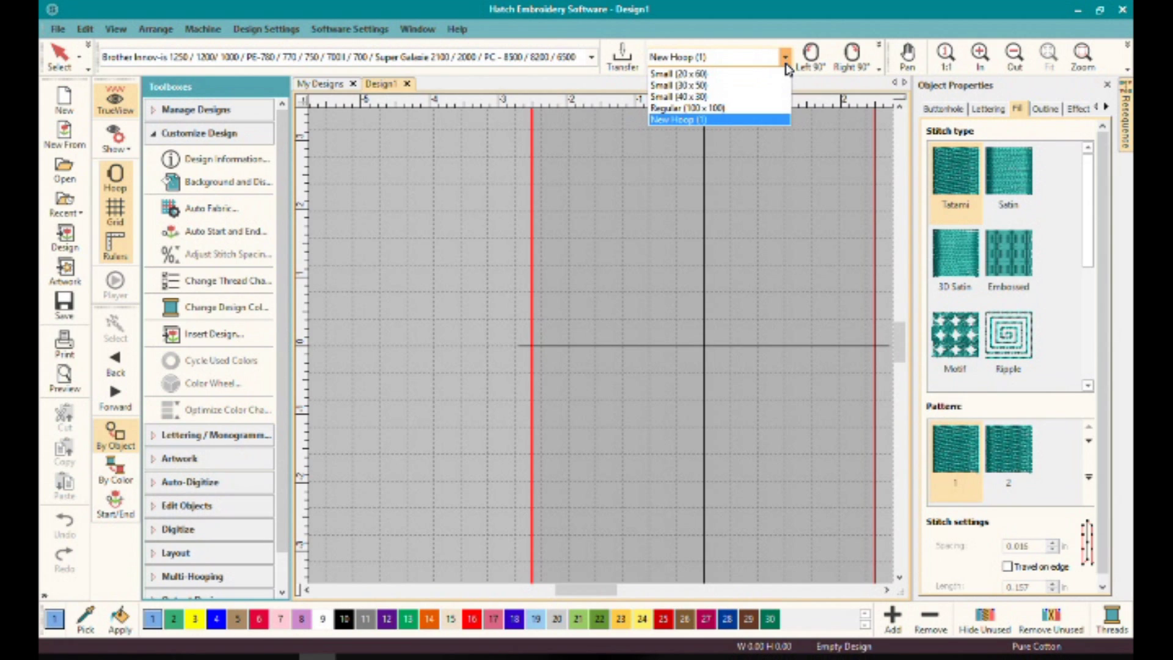
{"action": "left_click", "coordinate": [786, 61]}
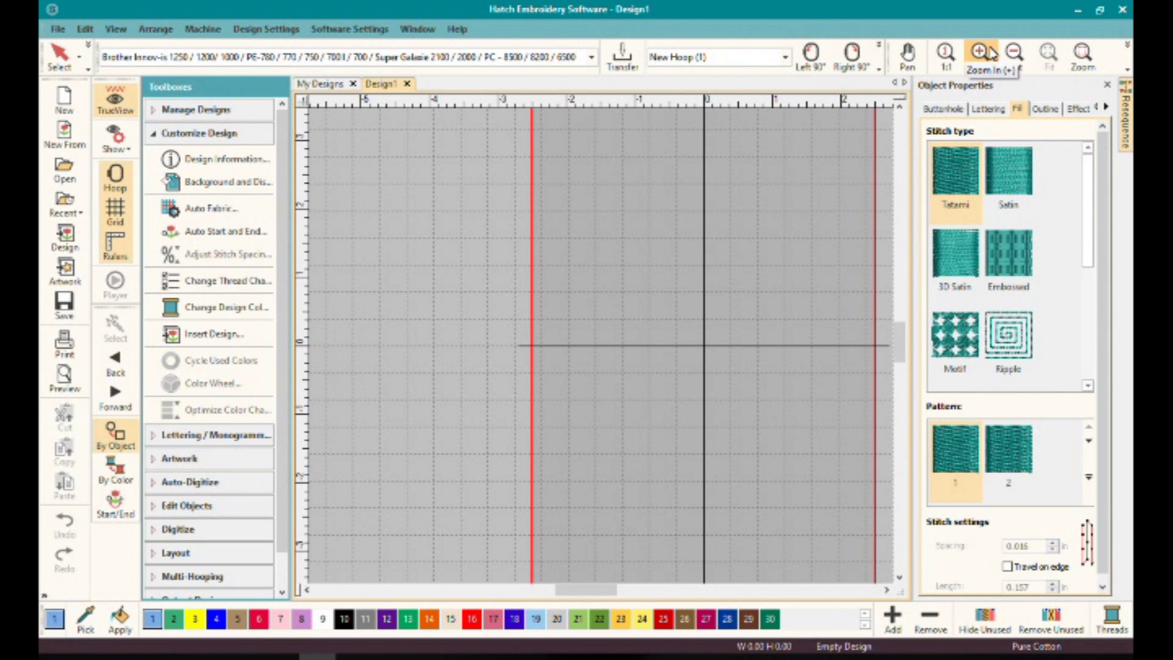
{"action": "left_click", "coordinate": [1014, 55]}
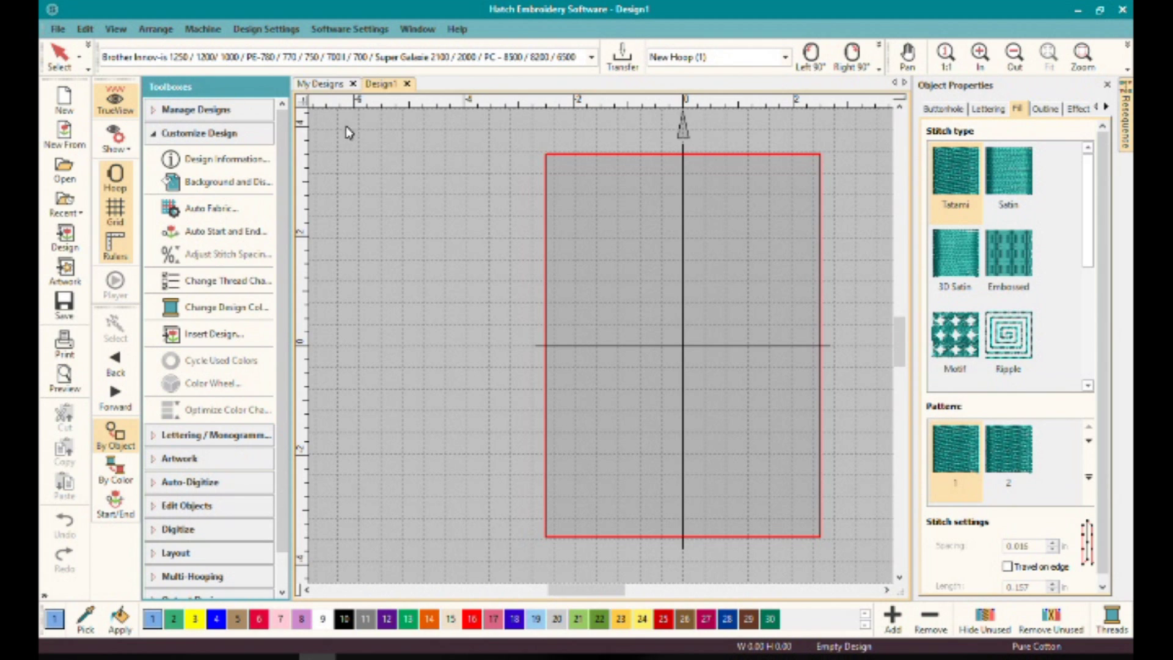
{"action": "left_click", "coordinate": [182, 136]}
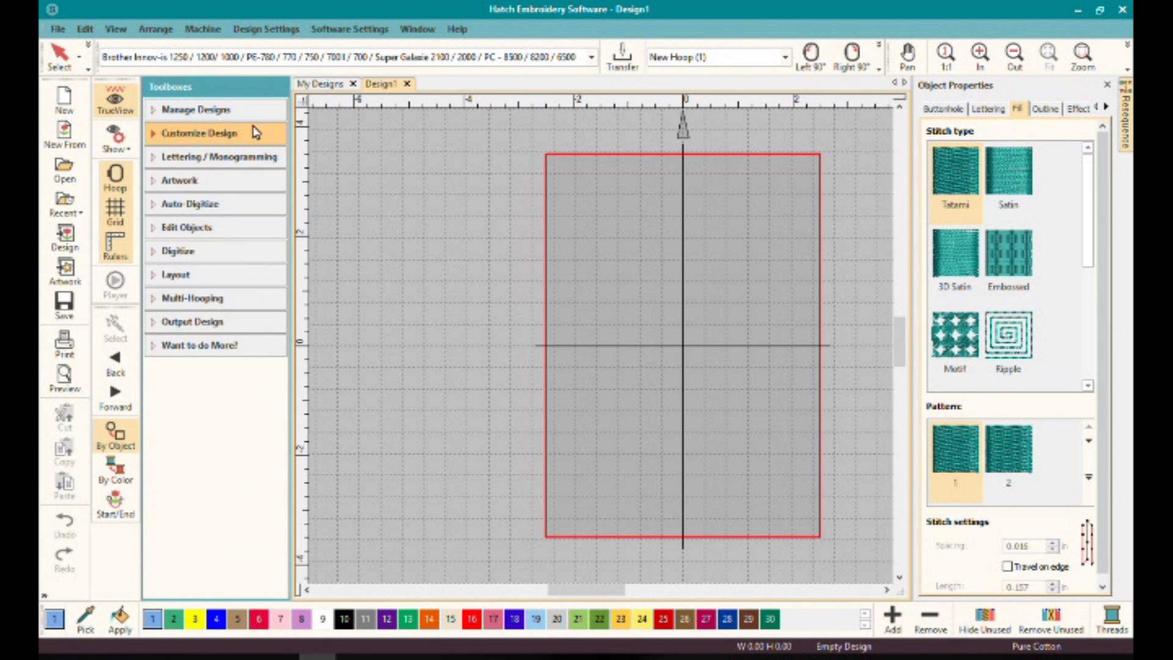
Open My Designs and select the Embroidery folder on the Alienware X (X:) drive.
{"action": "left_click", "coordinate": [217, 112]}
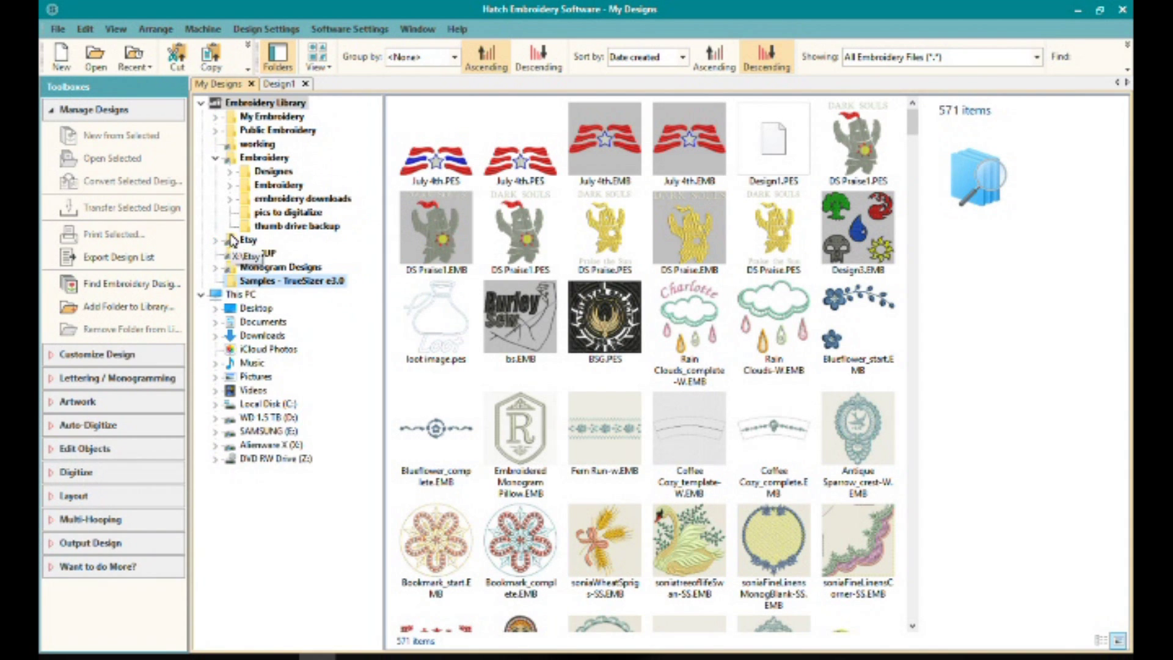
{"action": "left_click", "coordinate": [215, 159]}
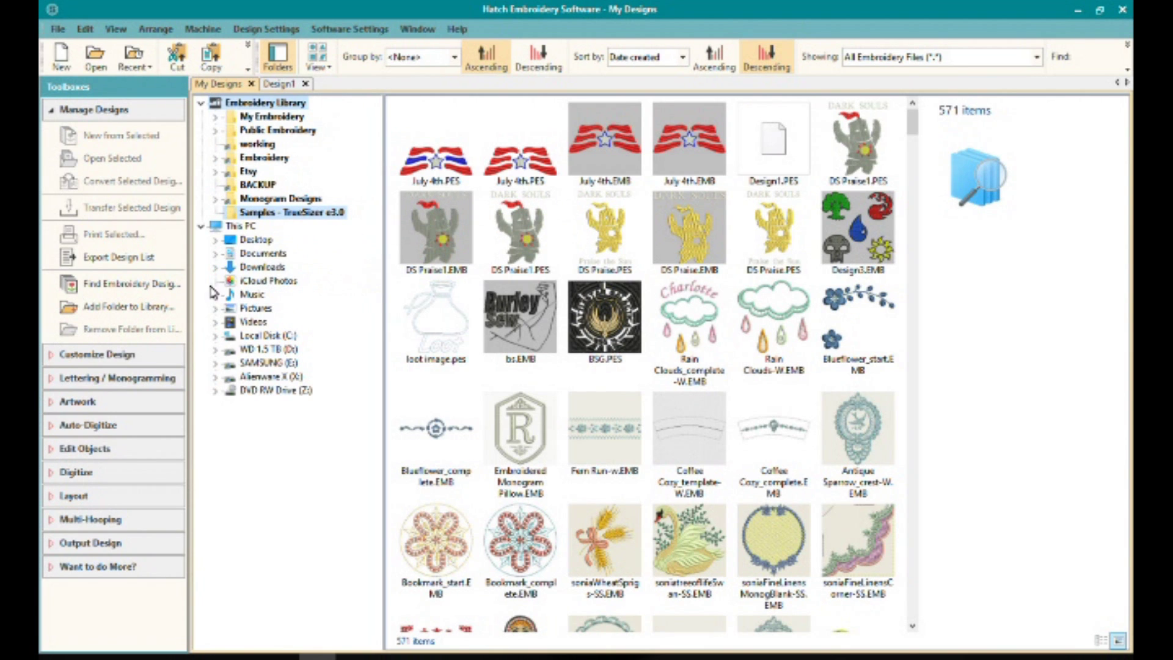
{"action": "left_click", "coordinate": [251, 377]}
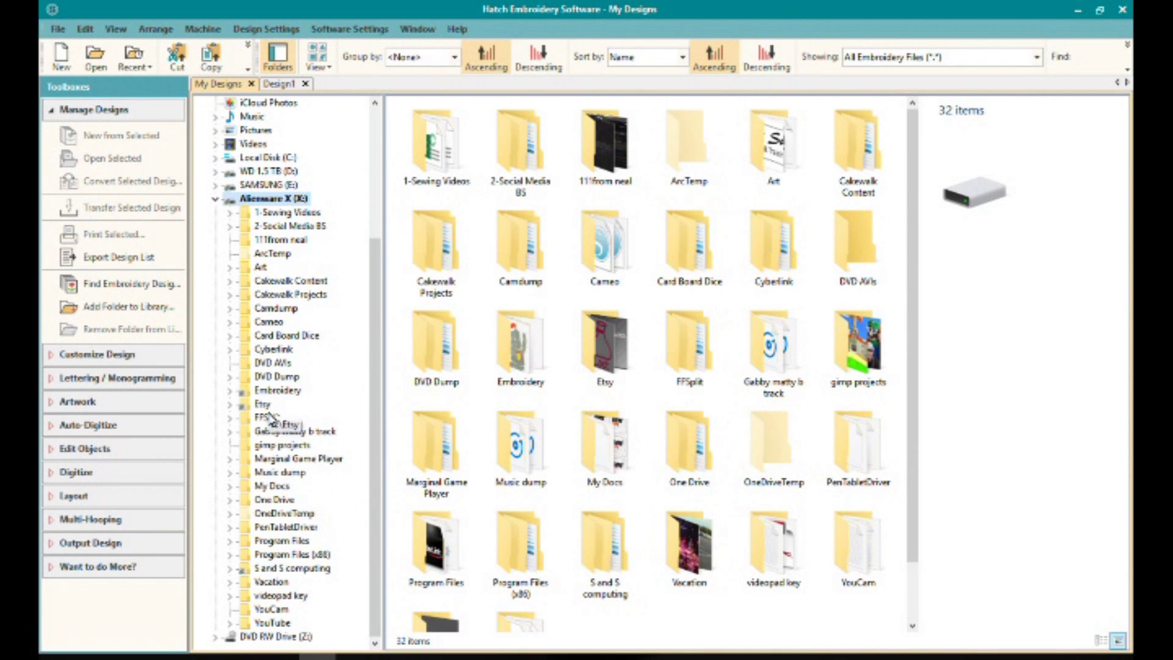
{"action": "left_click", "coordinate": [276, 394]}
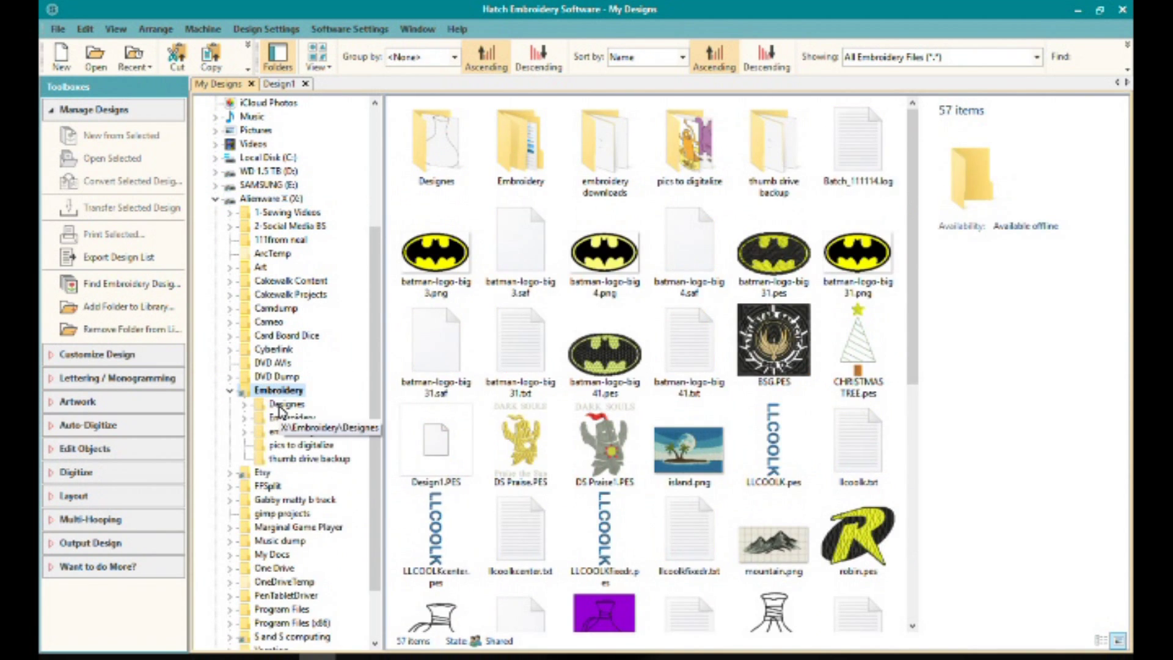
{"action": "right_click", "coordinate": [251, 394]}
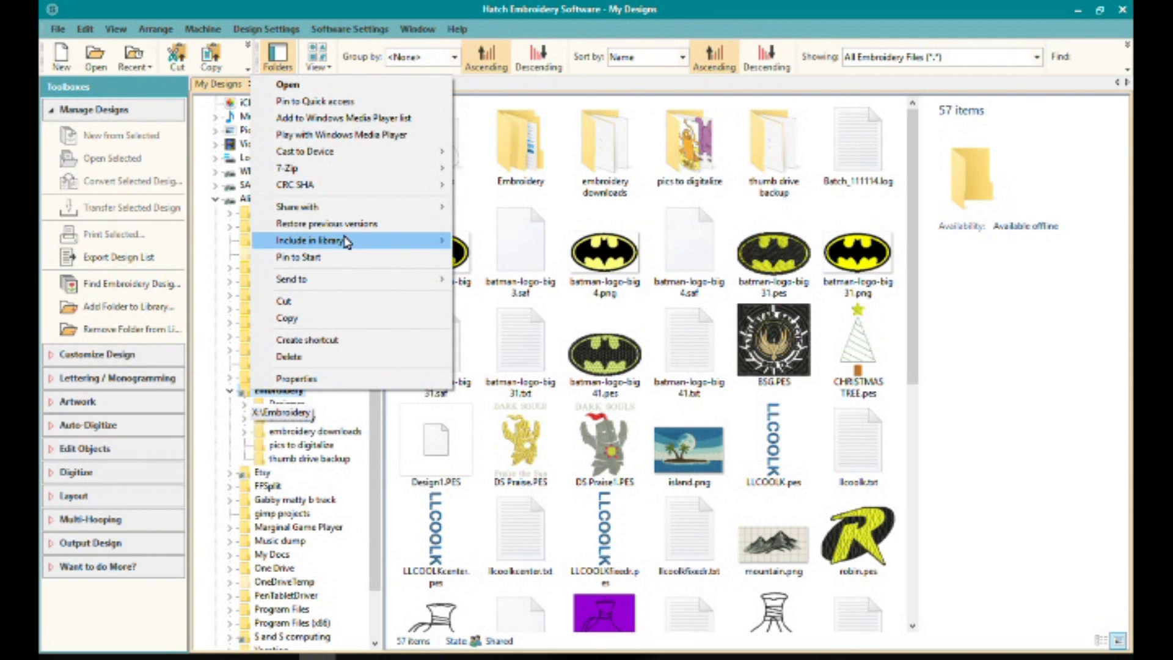
Check the Include in library option, dismiss it, then go to the X: drive and This PC.
{"action": "mouse_move", "coordinate": [348, 241]}
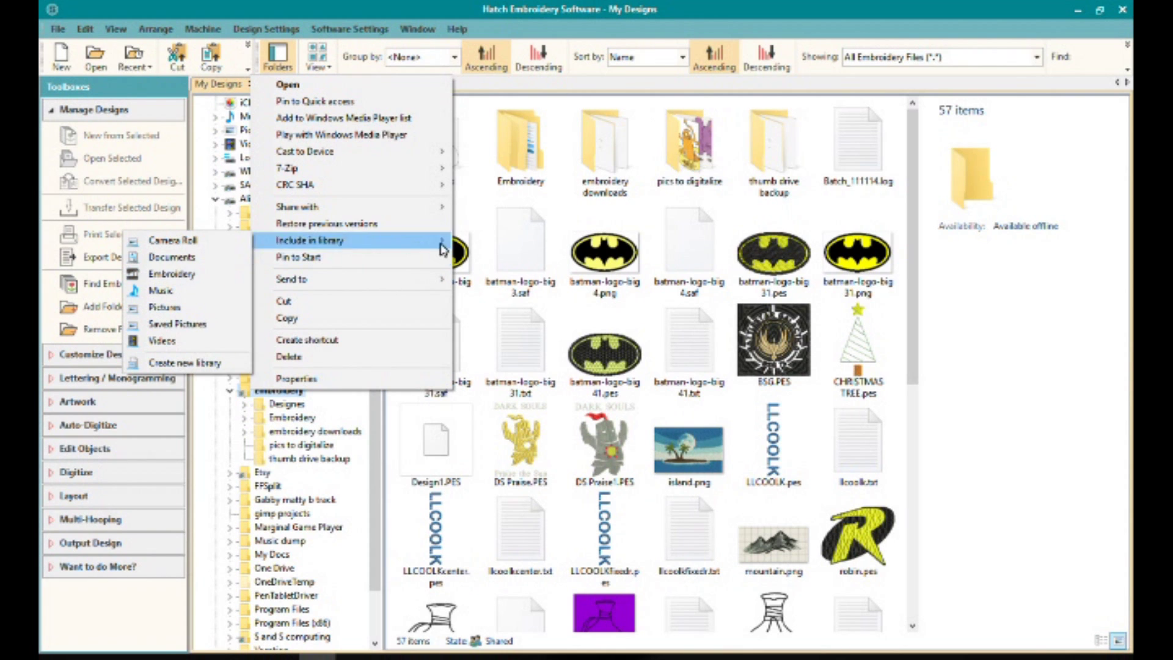
{"action": "left_click", "coordinate": [986, 326]}
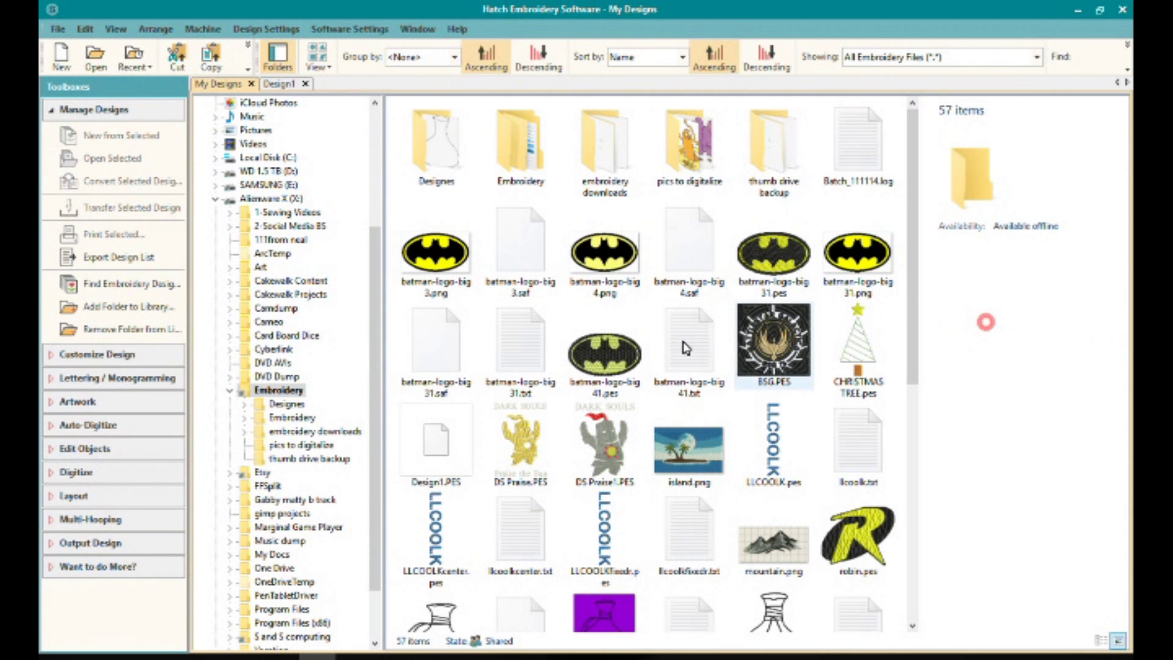
{"action": "left_click", "coordinate": [220, 198]}
{"action": "scroll", "coordinate": [233, 232], "scroll_direction": "up", "scroll_amount": 6}
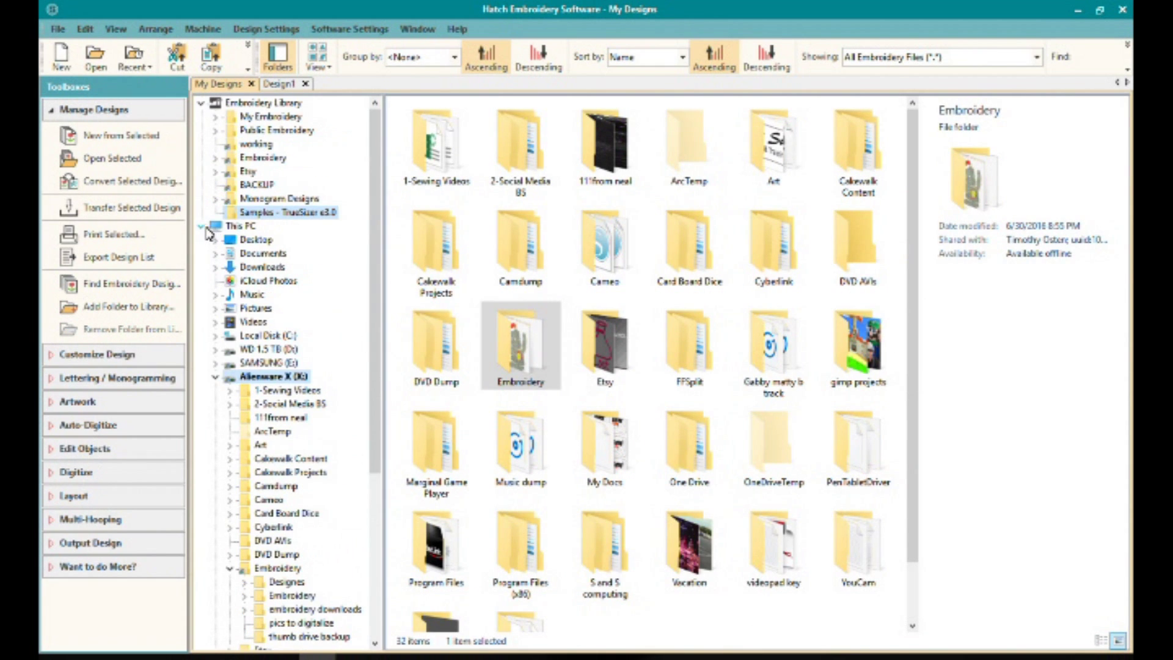
{"action": "left_click", "coordinate": [207, 231]}
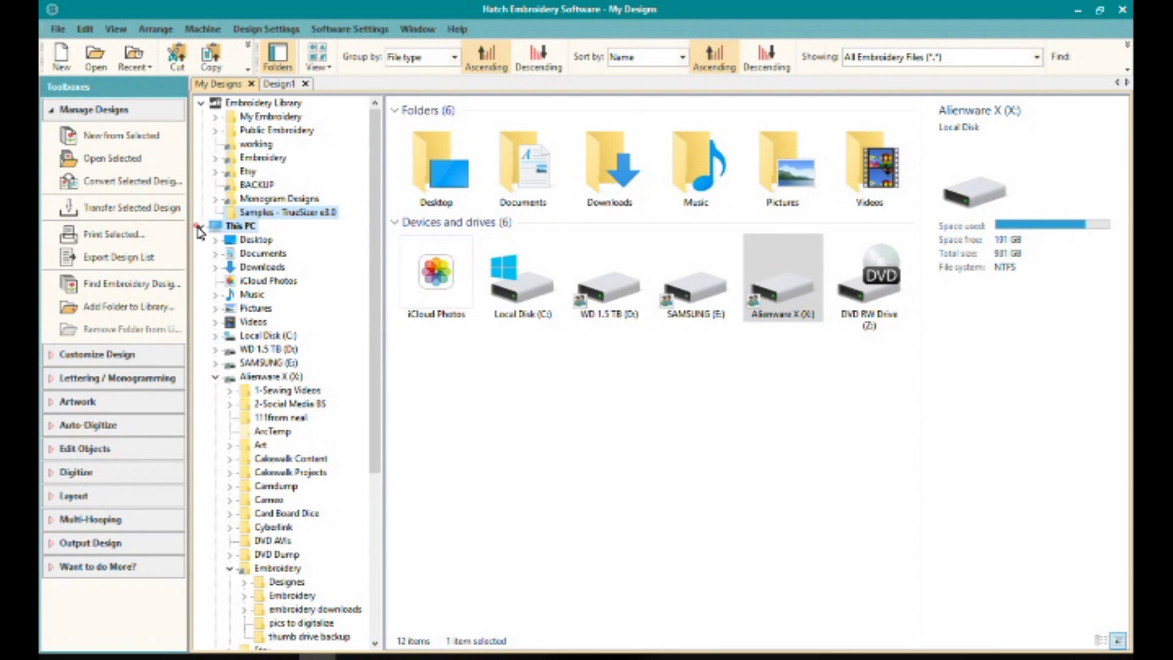
Collapse This PC, browse the library Embroidery folder's 386 designs, then select the whole Embroidery Library.
{"action": "left_click", "coordinate": [198, 226]}
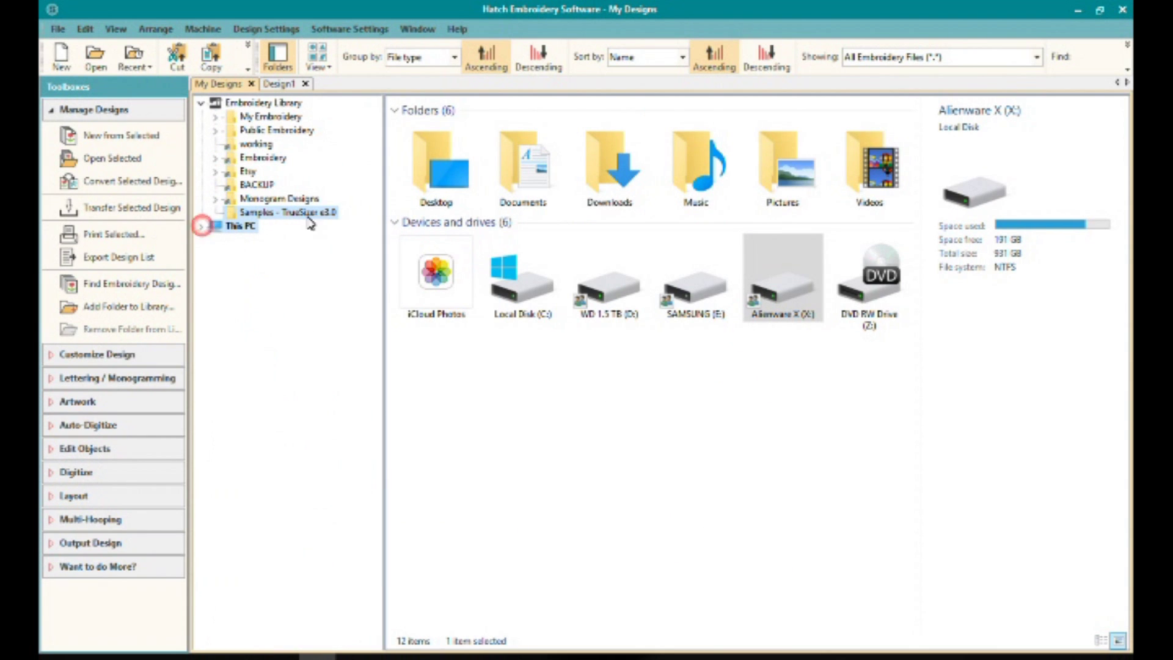
{"action": "left_click", "coordinate": [262, 157]}
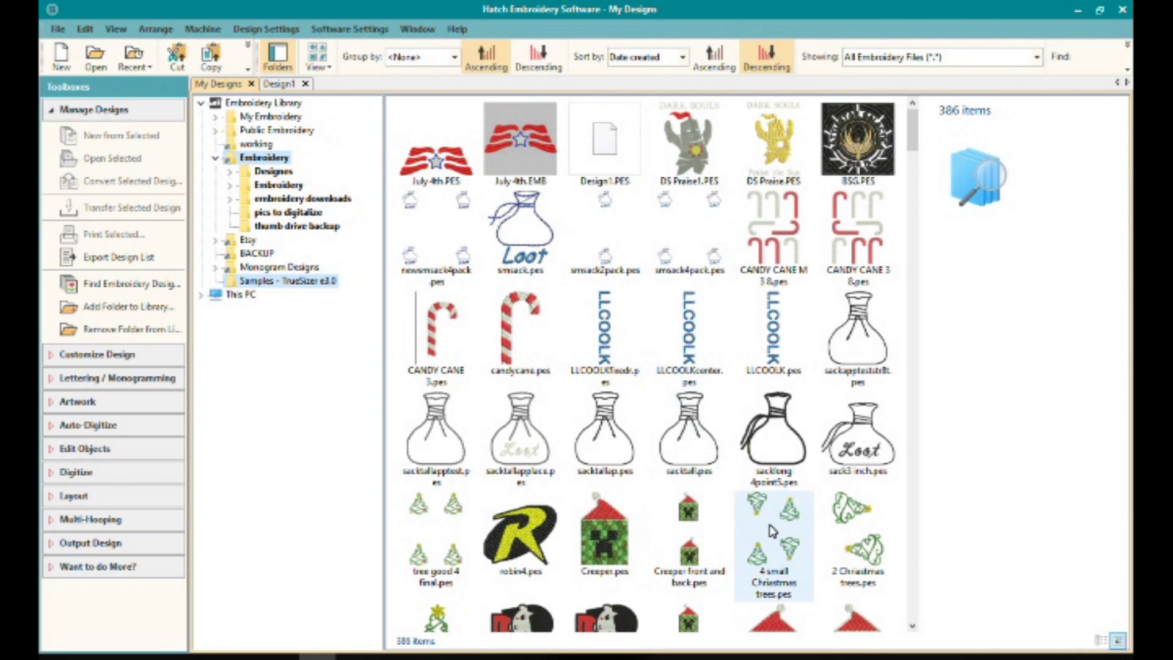
{"action": "scroll", "coordinate": [771, 531], "scroll_direction": "down", "scroll_amount": 20}
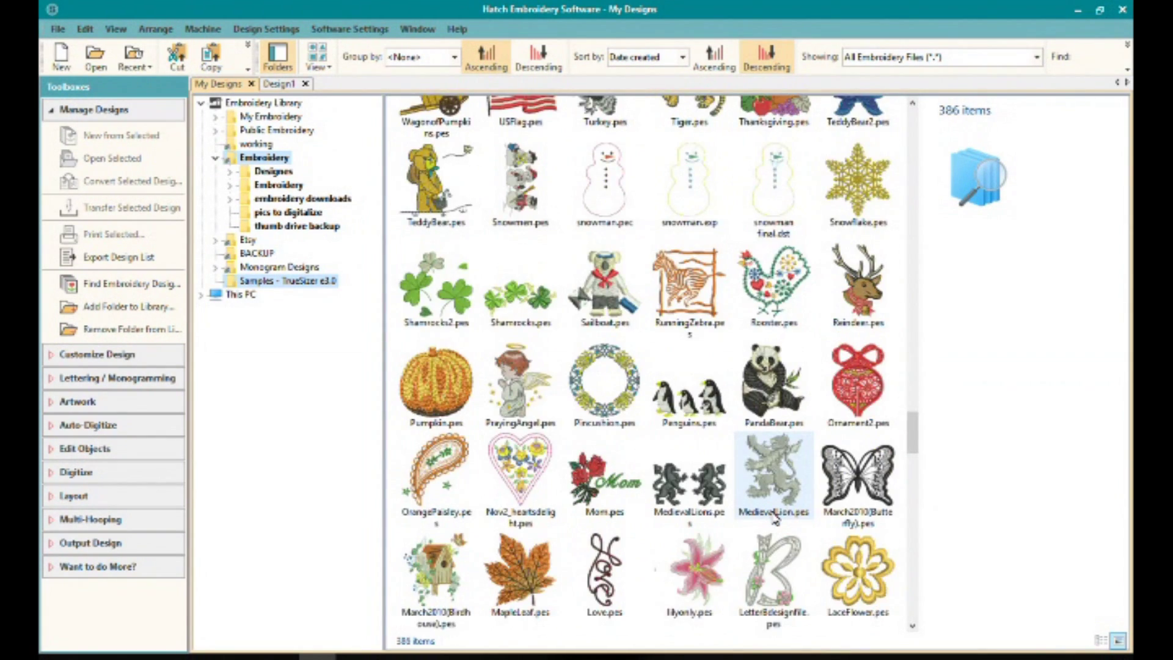
{"action": "scroll", "coordinate": [773, 516], "scroll_direction": "down", "scroll_amount": 15}
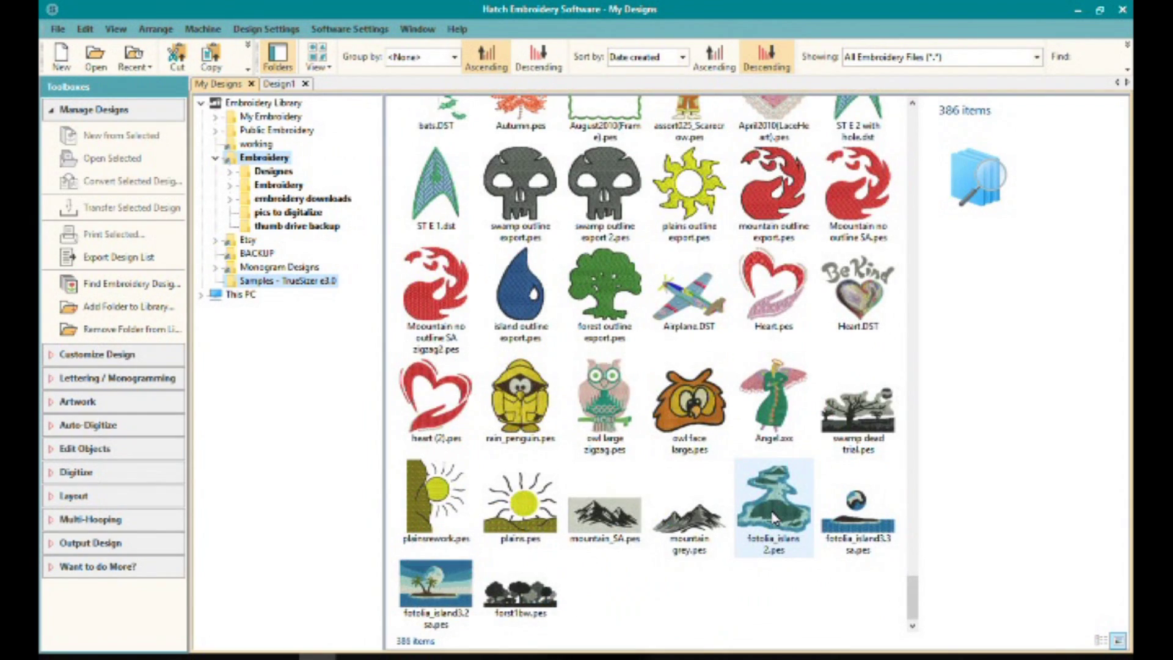
{"action": "scroll", "coordinate": [773, 518], "scroll_direction": "up", "scroll_amount": 20}
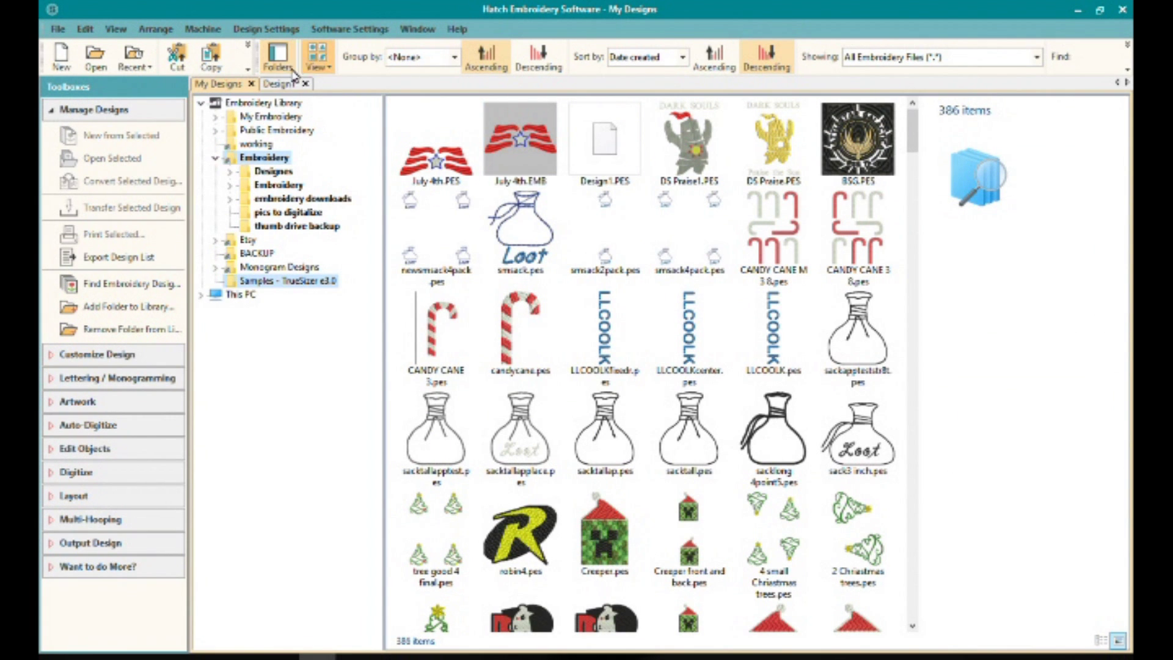
{"action": "left_click", "coordinate": [267, 103]}
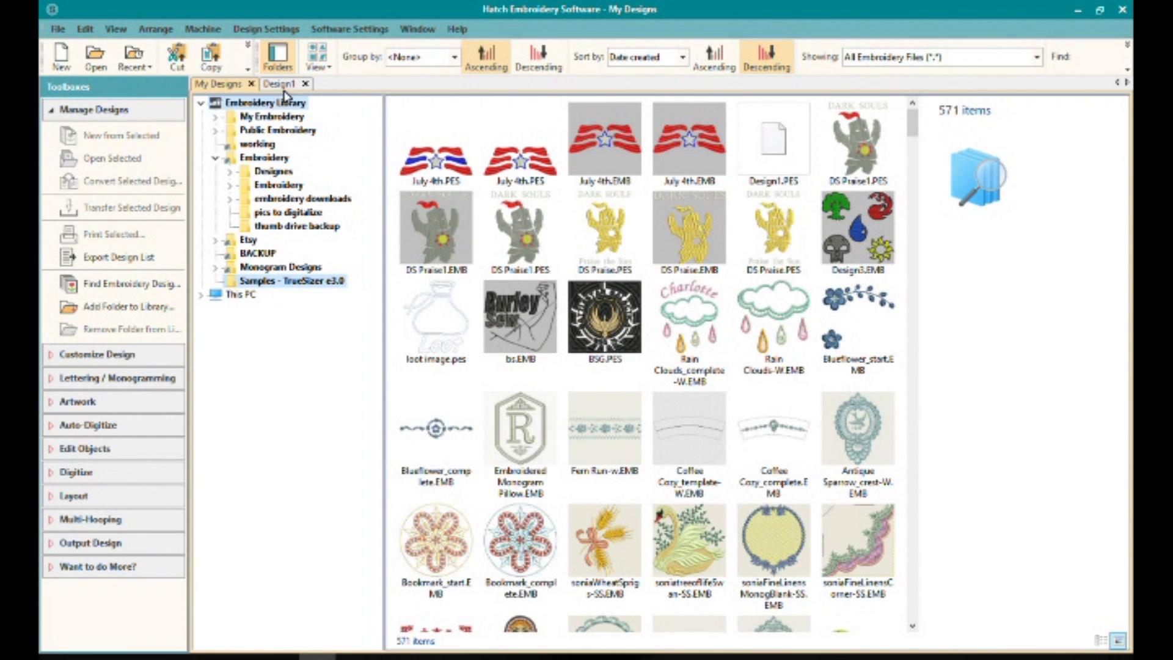
Try the Small Icons, Details, Contents and Extra Large Icons views, ending on Large Icons.
{"action": "left_click", "coordinate": [317, 60]}
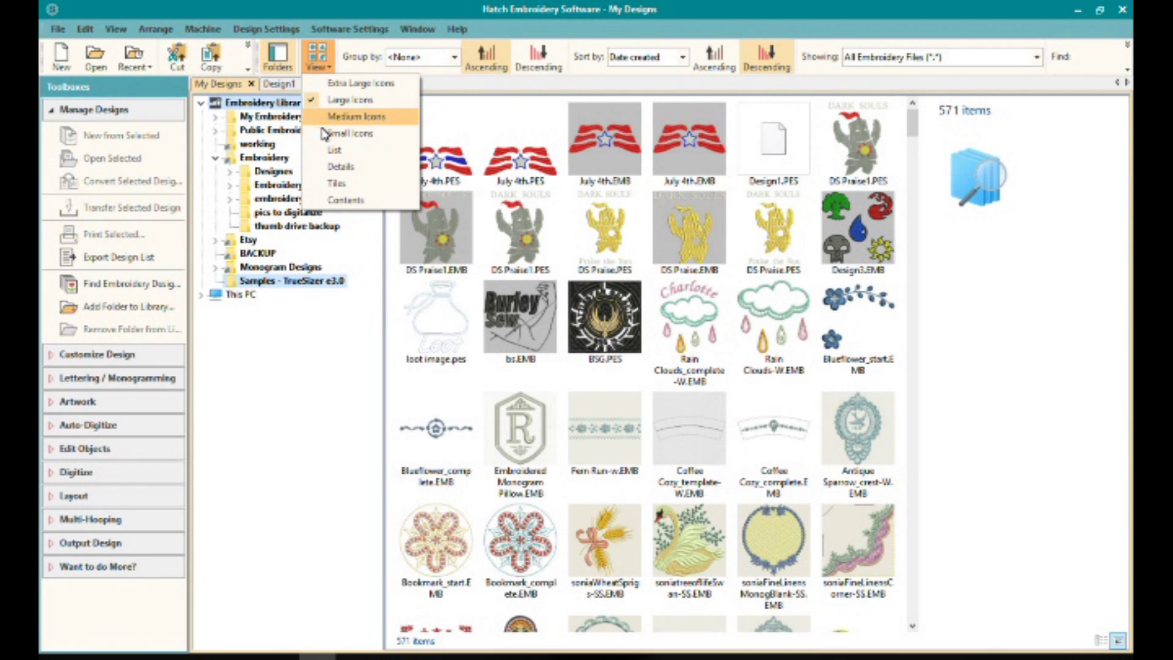
{"action": "left_click", "coordinate": [324, 133]}
{"action": "left_click", "coordinate": [330, 69]}
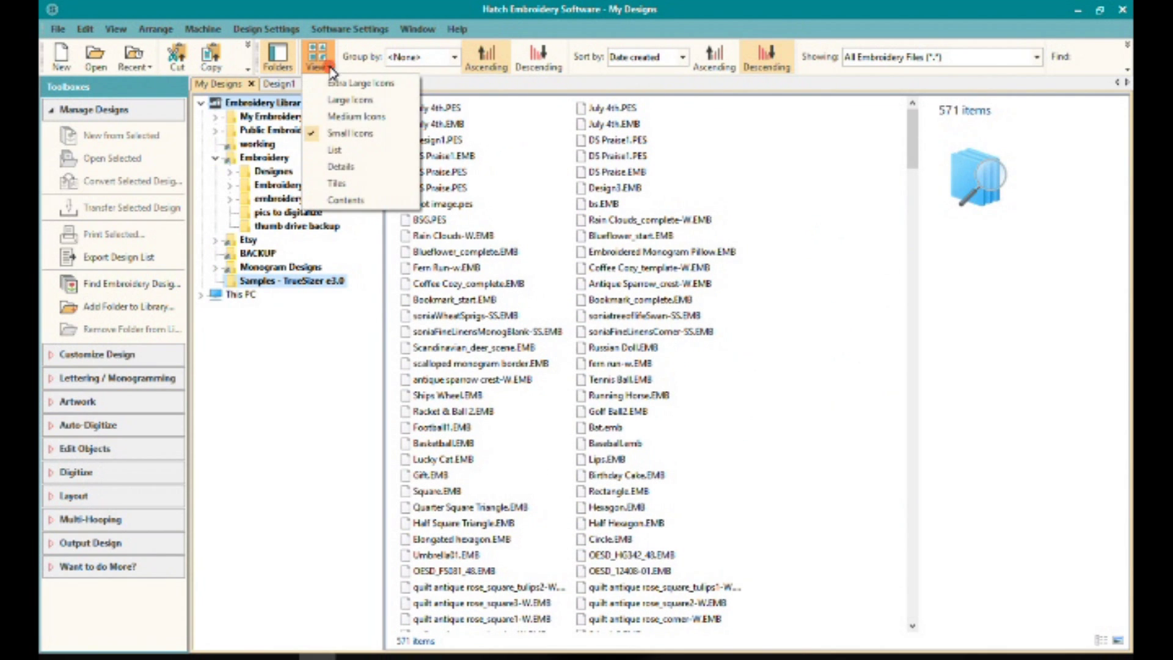
{"action": "left_click", "coordinate": [337, 166]}
{"action": "left_click", "coordinate": [315, 61]}
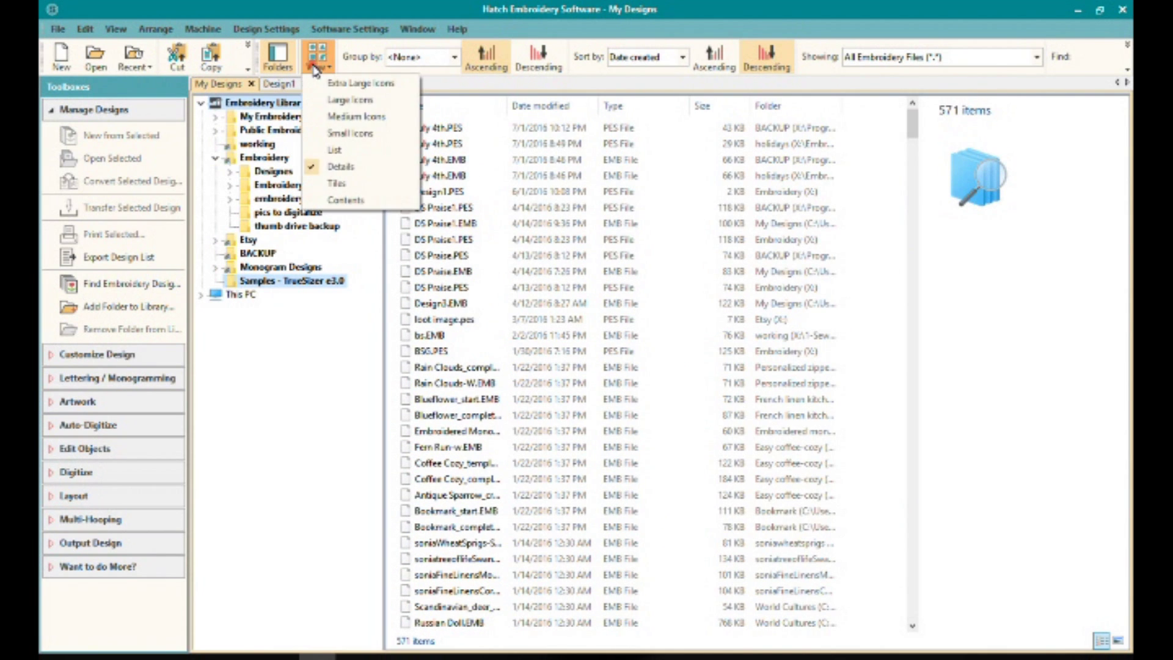
{"action": "left_click", "coordinate": [342, 199]}
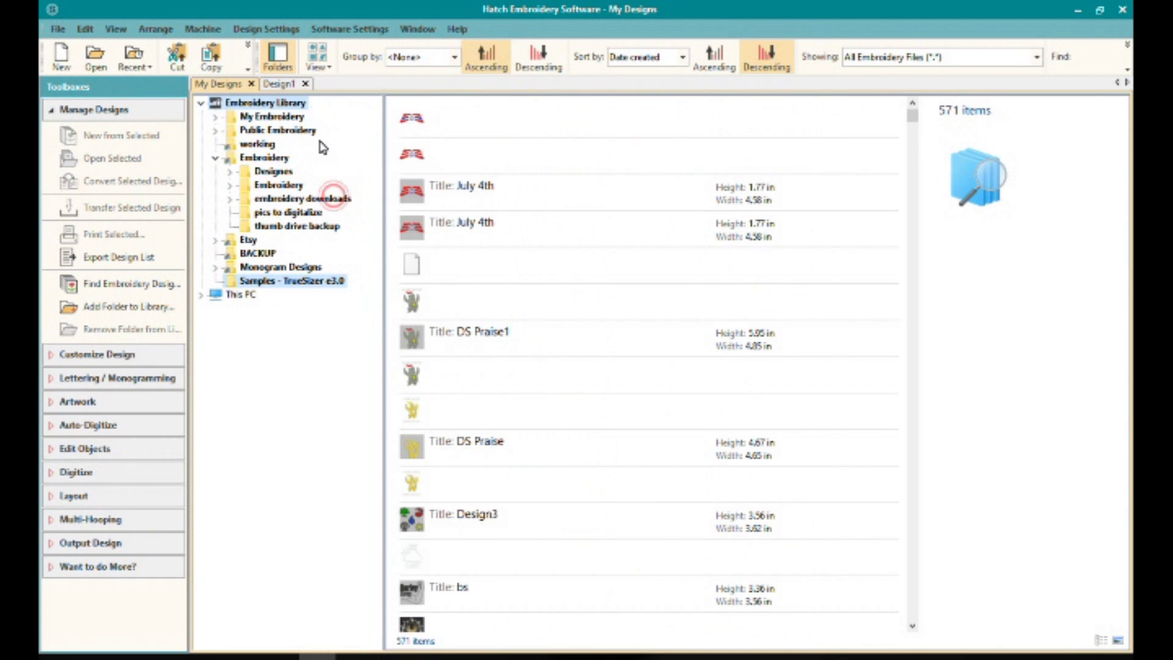
{"action": "left_click", "coordinate": [317, 71]}
{"action": "left_click", "coordinate": [326, 81]}
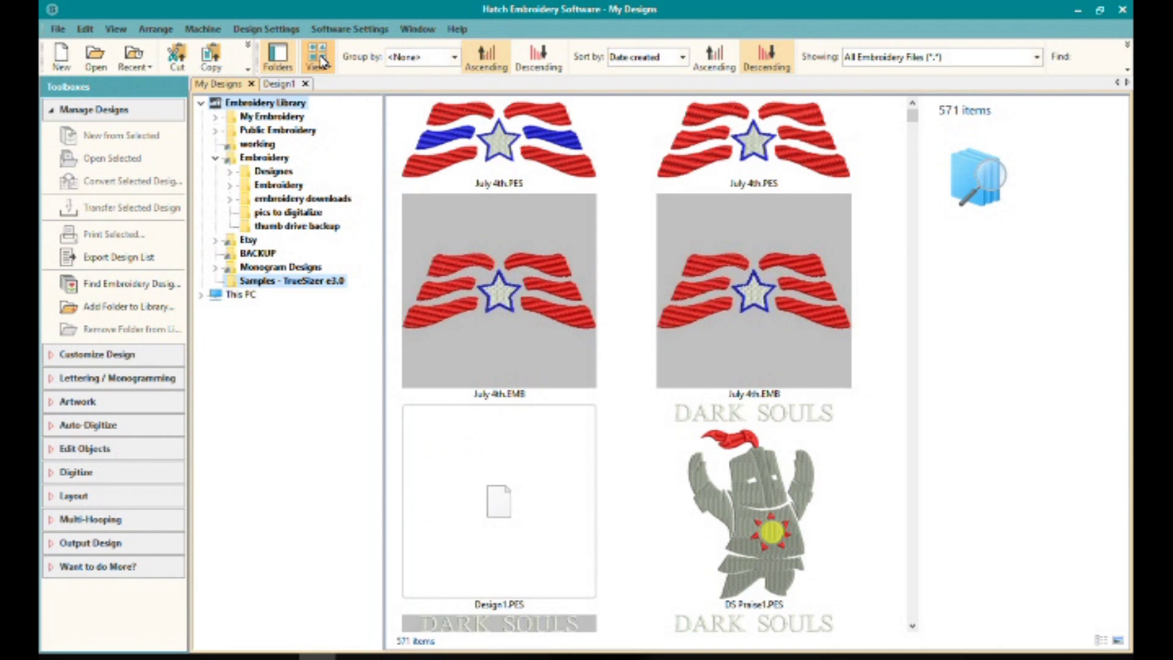
{"action": "left_click", "coordinate": [317, 61]}
{"action": "left_click", "coordinate": [330, 102]}
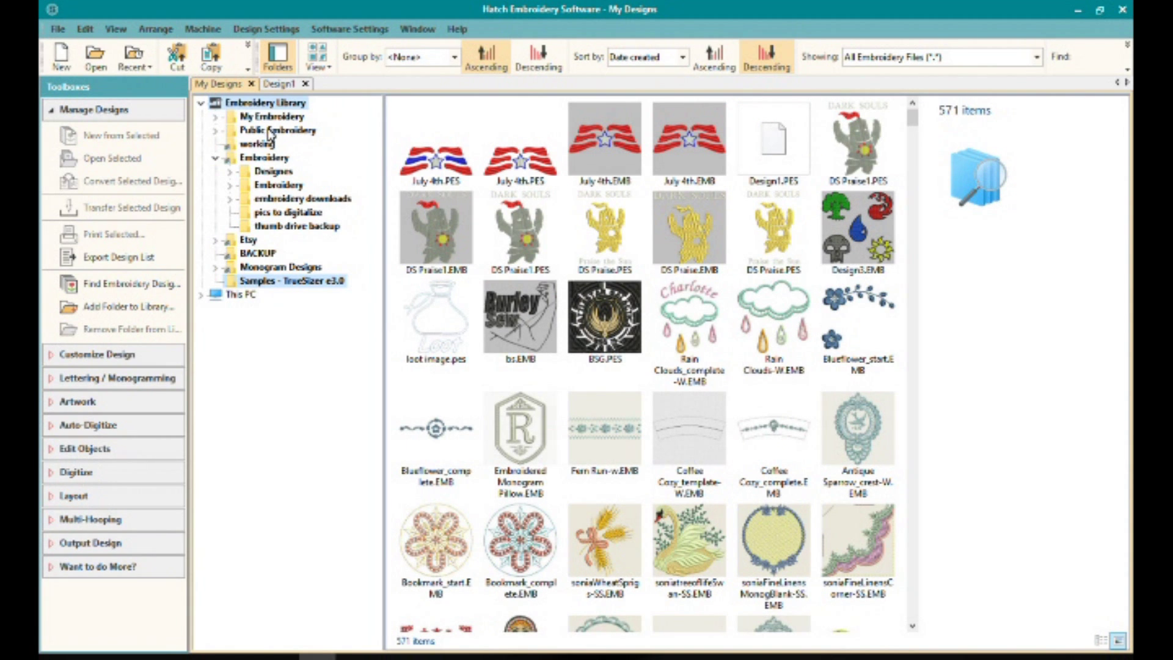
Toggle the Folders pane off, on, and off again, leaving the folder tree hidden.
{"action": "left_click", "coordinate": [278, 56]}
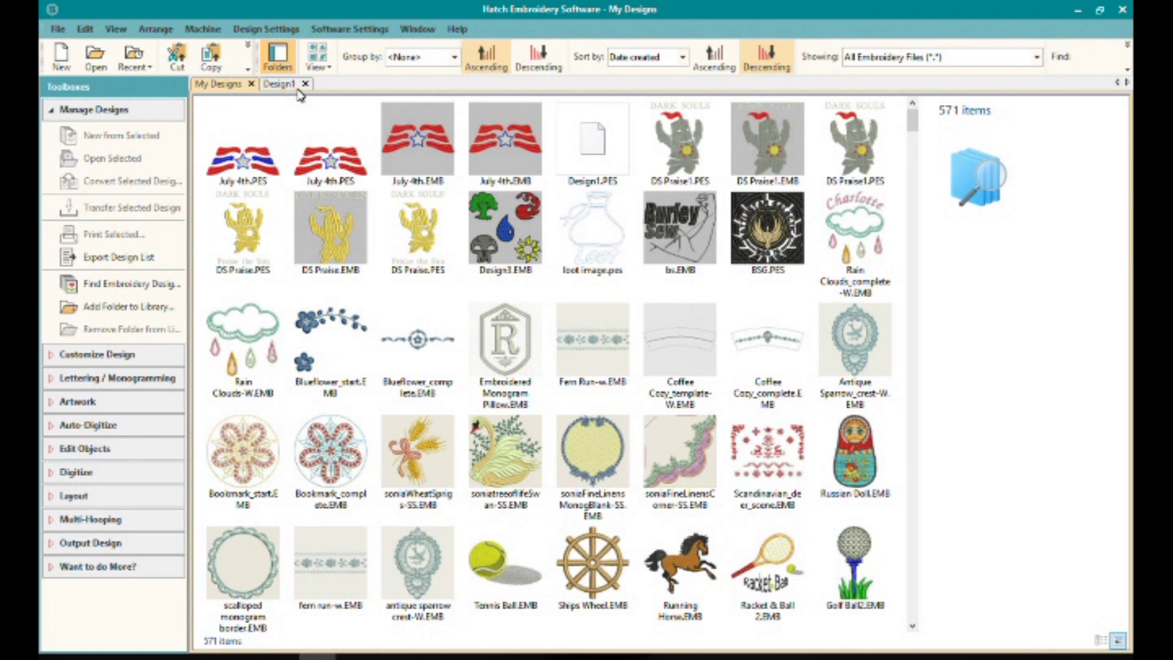
{"action": "left_click", "coordinate": [281, 55]}
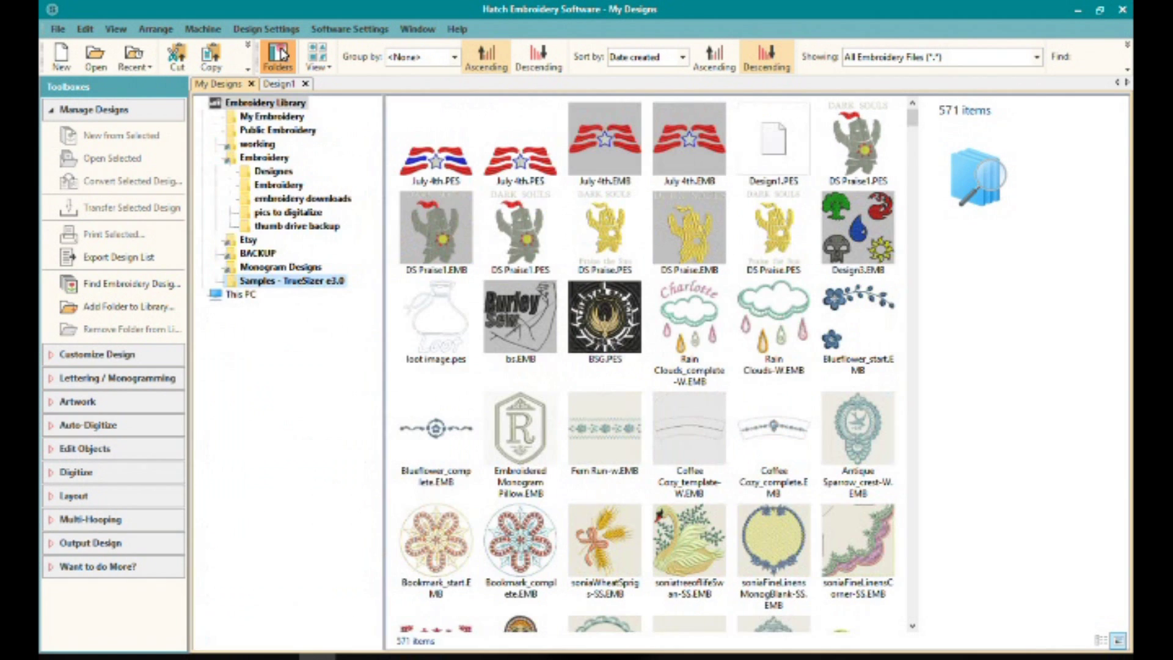
{"action": "left_click", "coordinate": [281, 54]}
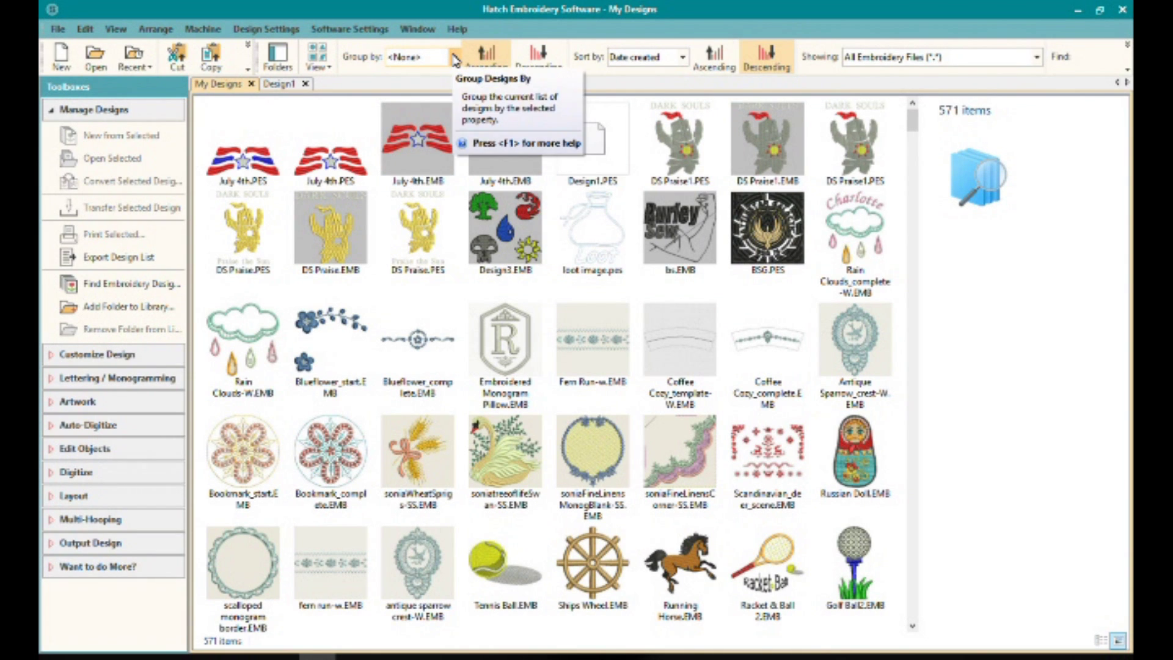
Group the design library by File type and scroll through the groups.
{"action": "left_click", "coordinate": [455, 58]}
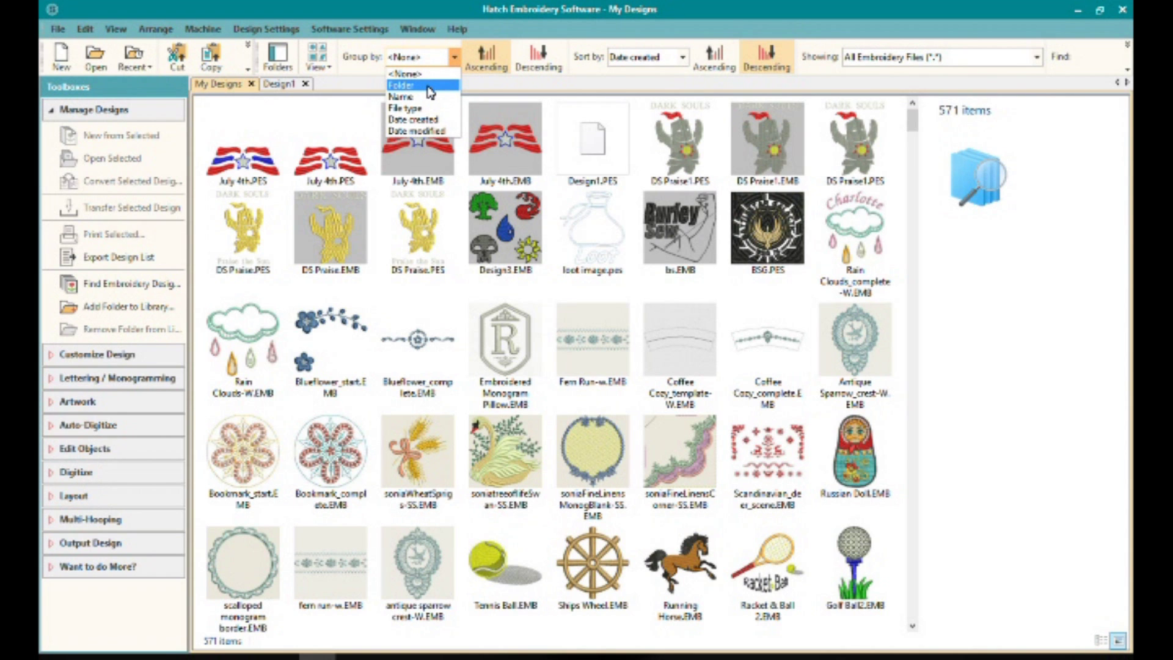
{"action": "left_click", "coordinate": [417, 108]}
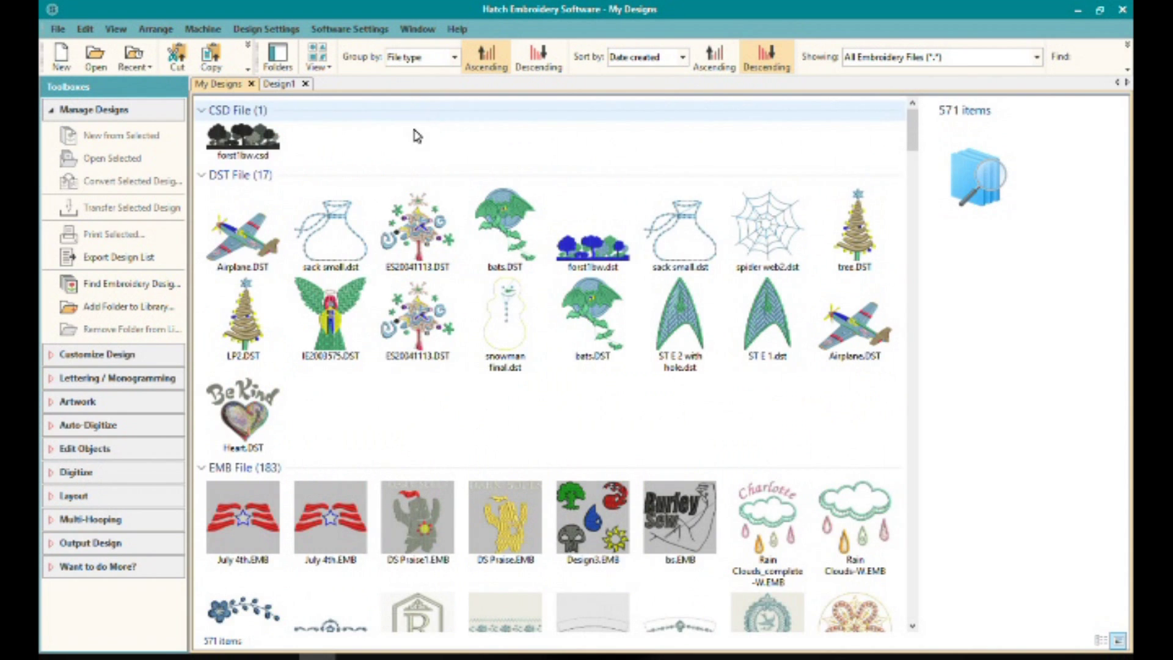
{"action": "scroll", "coordinate": [414, 252], "scroll_direction": "down", "scroll_amount": 10}
{"action": "scroll", "coordinate": [414, 252], "scroll_direction": "down", "scroll_amount": 10}
{"action": "scroll", "coordinate": [451, 96], "scroll_direction": "up", "scroll_amount": 20}
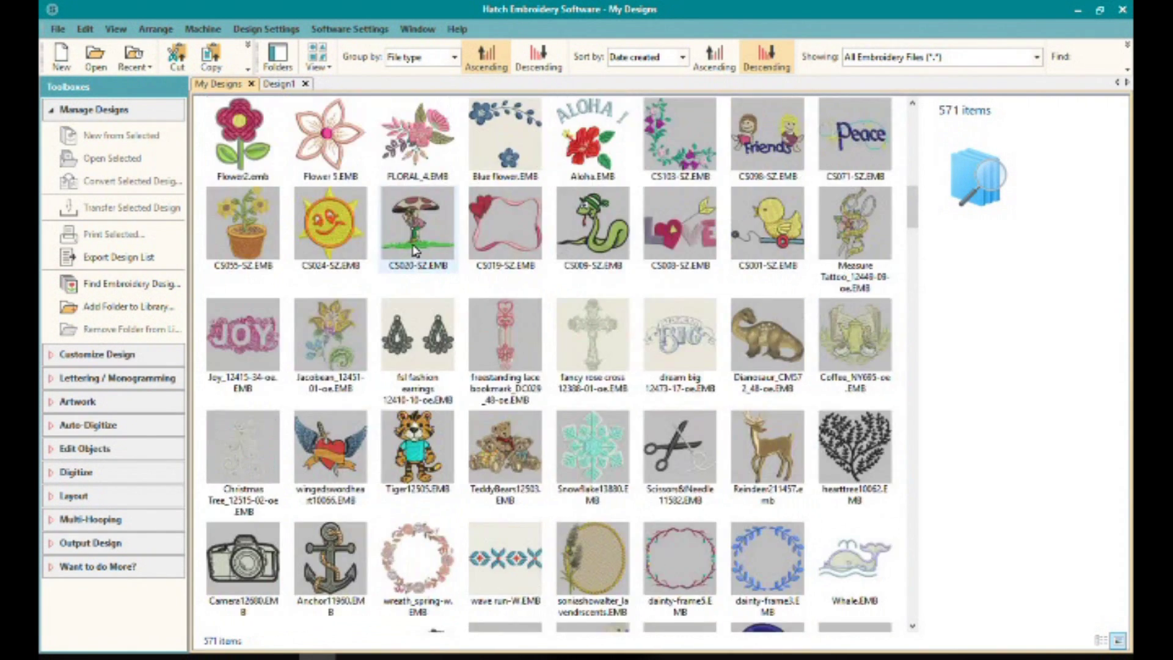
Set Group by back to <None> and select Design3.EMB.
{"action": "left_click", "coordinate": [453, 58]}
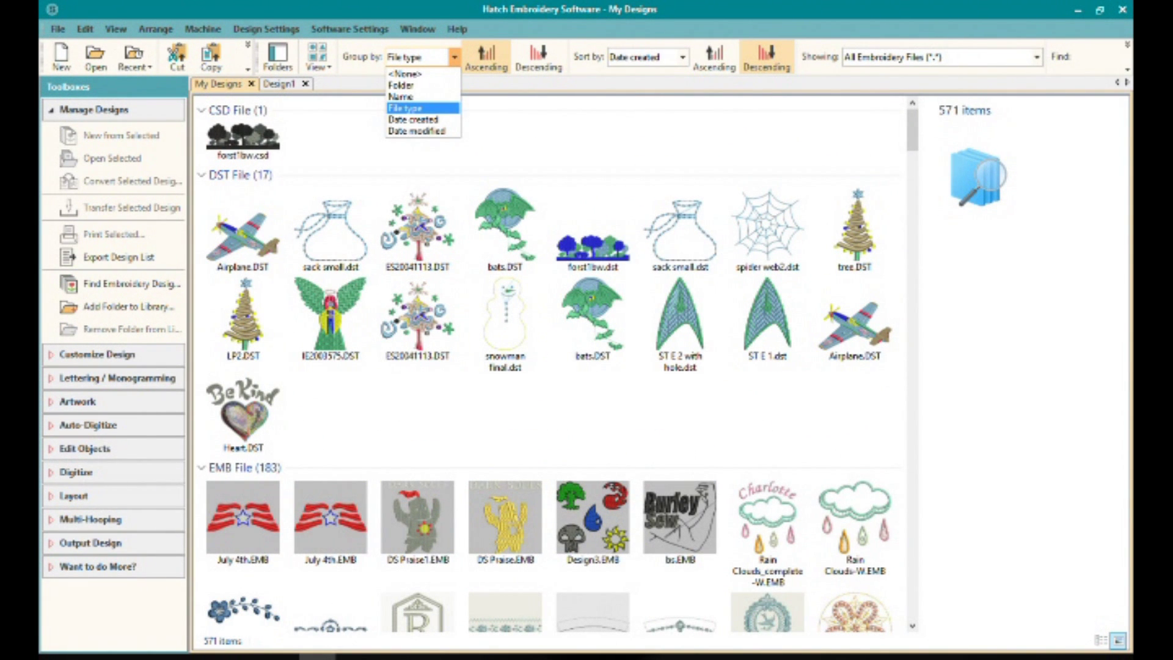
{"action": "left_click", "coordinate": [1127, 46]}
{"action": "left_click", "coordinate": [1127, 46]}
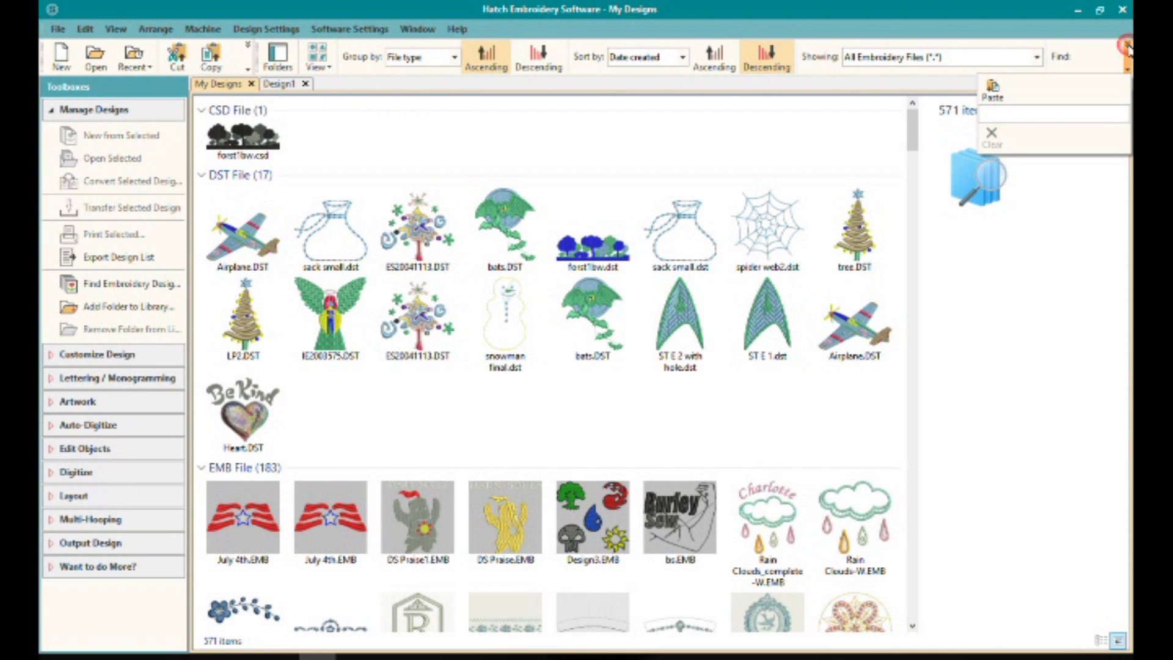
{"action": "left_click", "coordinate": [1005, 115]}
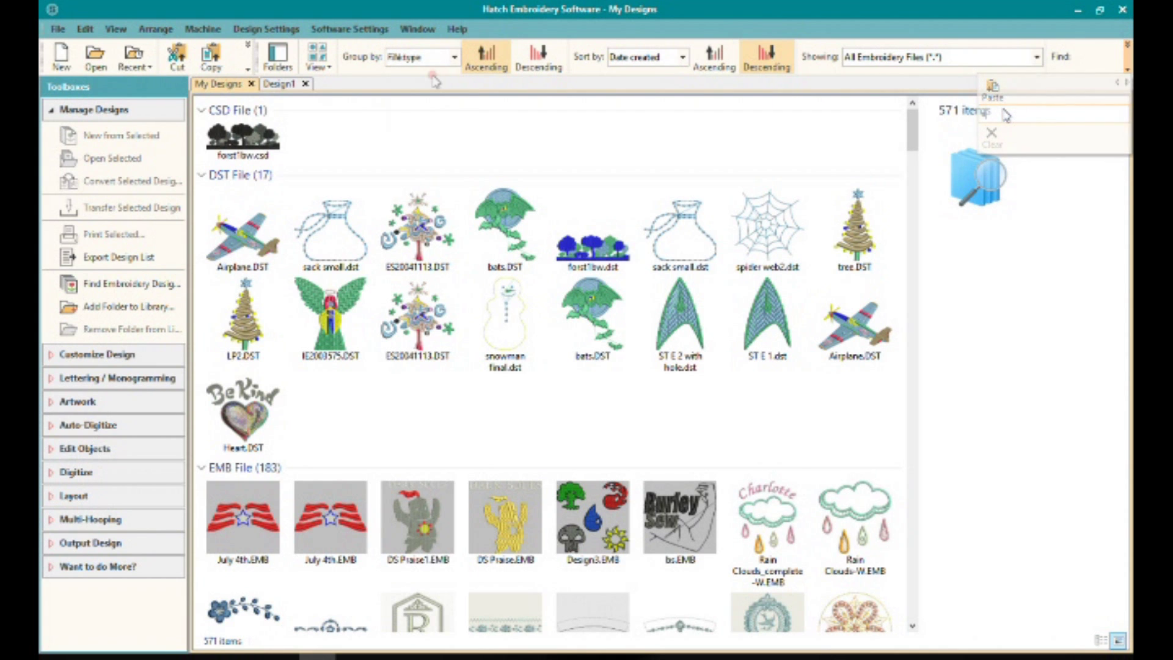
{"action": "left_click", "coordinate": [453, 57]}
{"action": "left_click", "coordinate": [422, 69]}
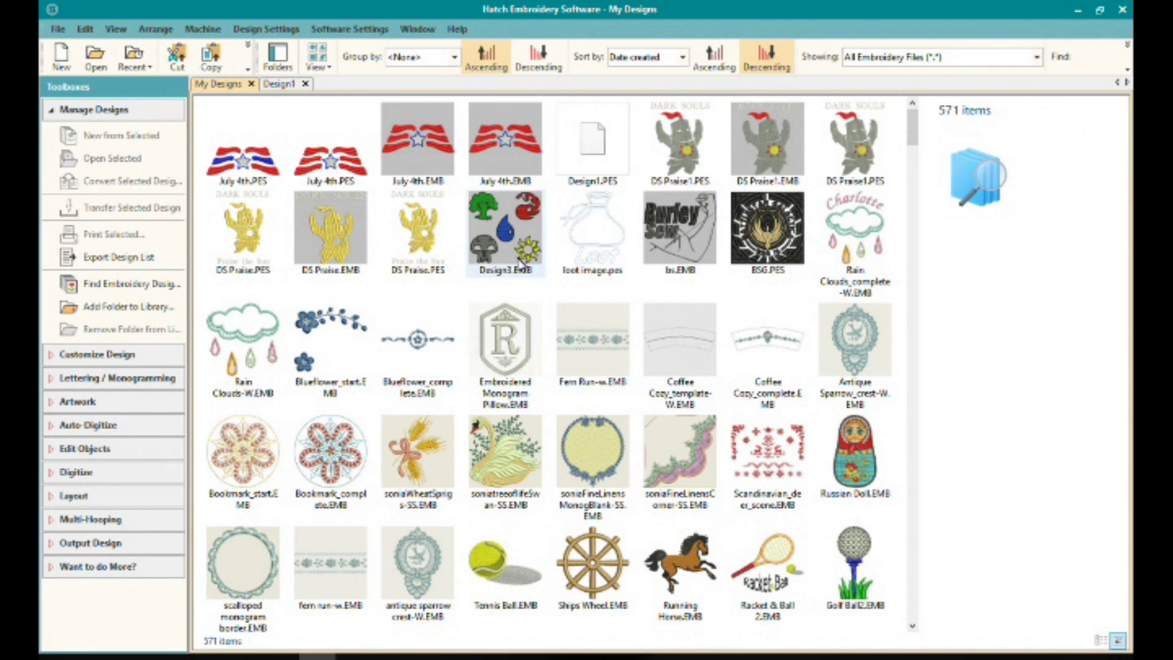
{"action": "left_click", "coordinate": [505, 232]}
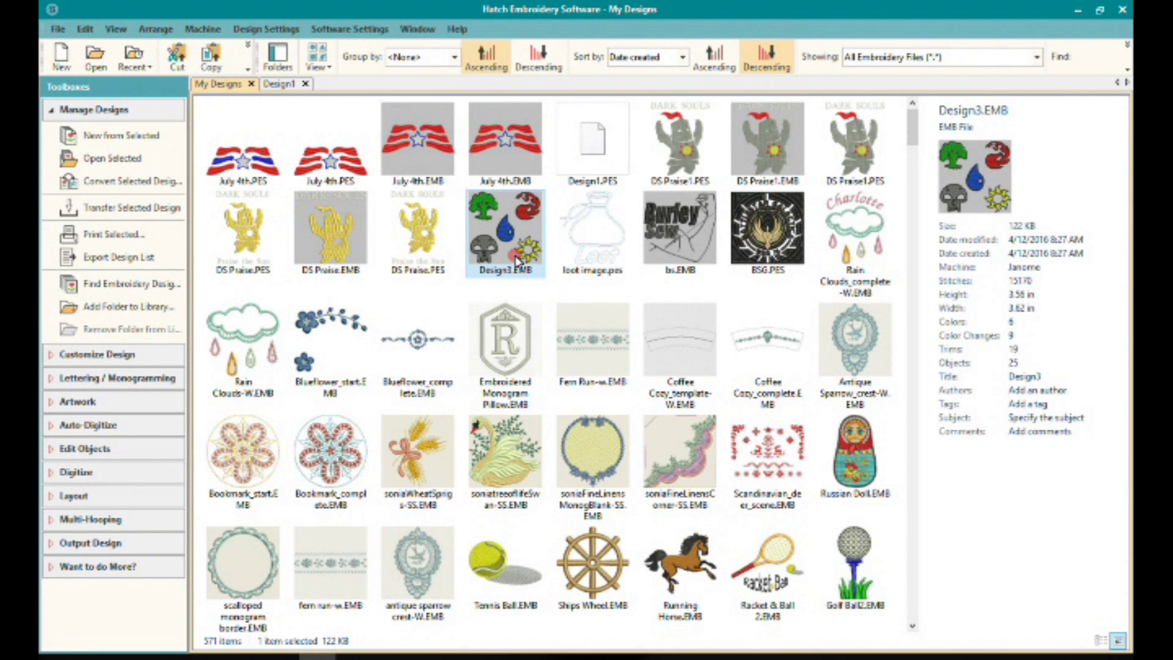
Make a new Design3 from Design3.EMB with New from Selected, then return to My Designs.
{"action": "left_click", "coordinate": [133, 143]}
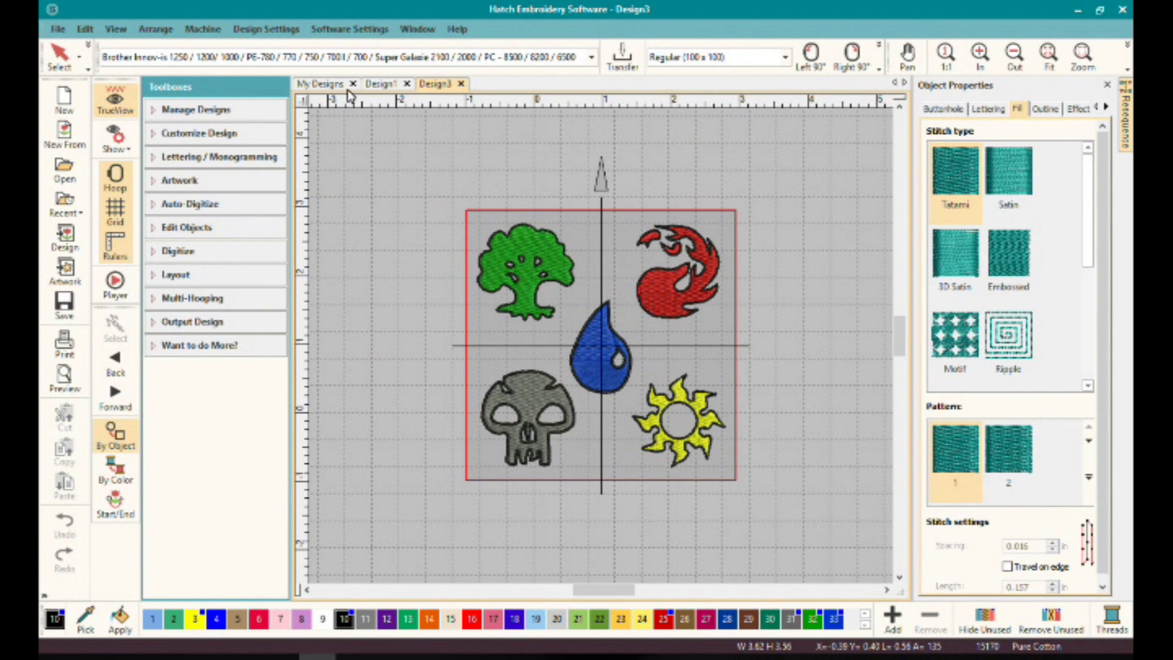
{"action": "left_click", "coordinate": [321, 84]}
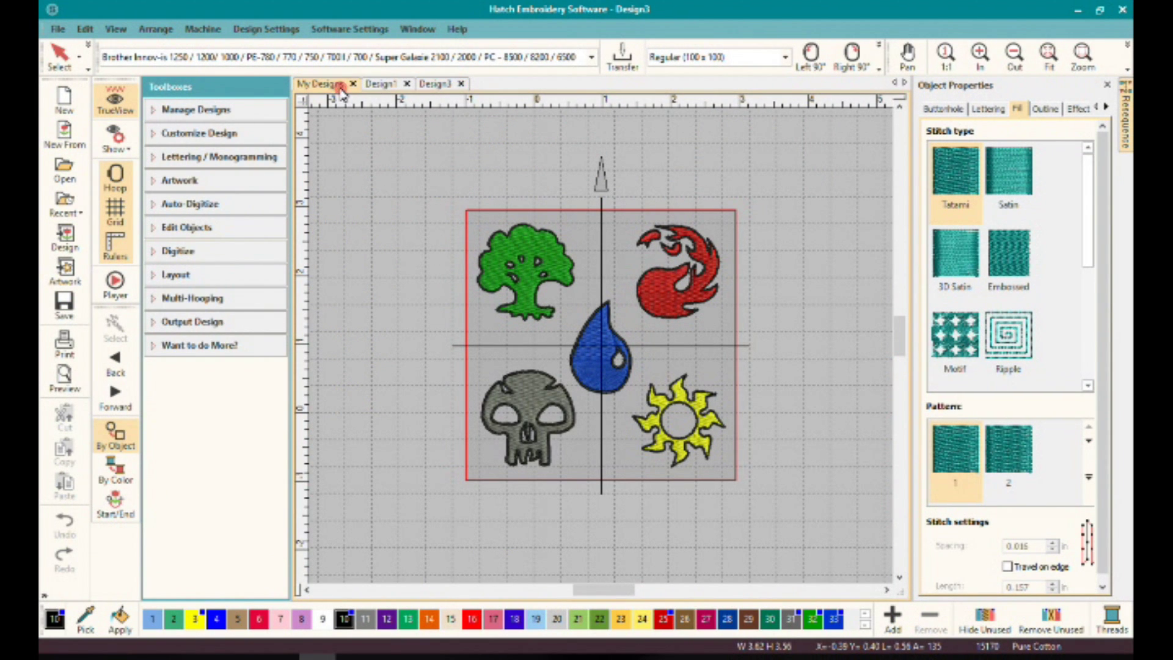
{"action": "left_click", "coordinate": [286, 107]}
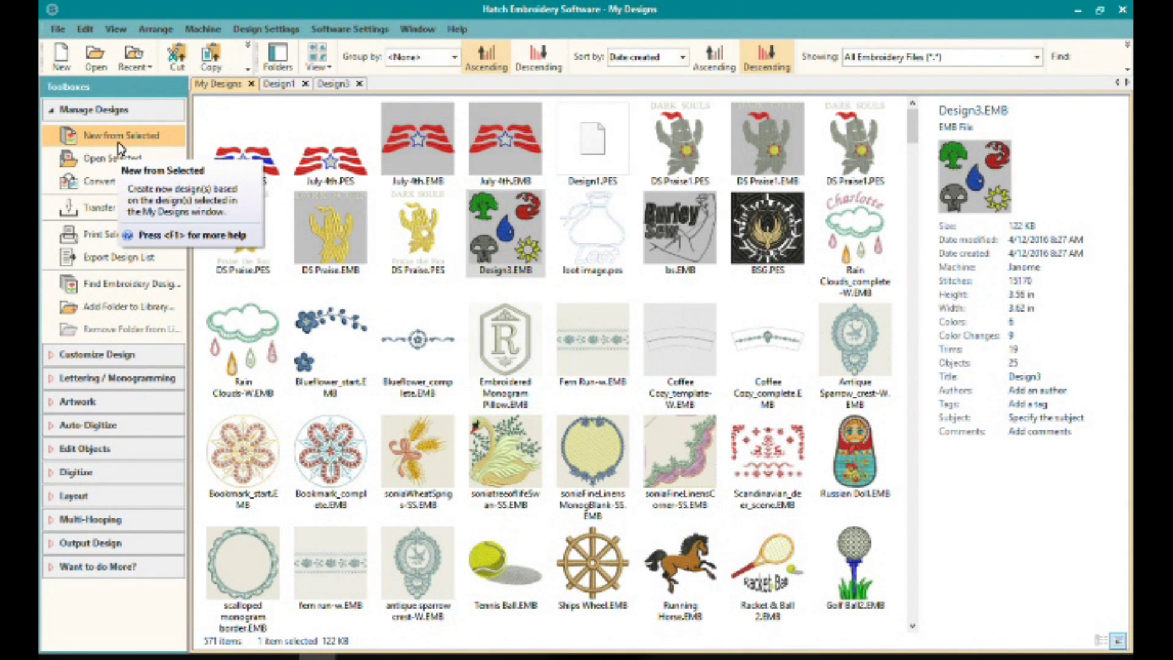
{"action": "key", "text": "F1"}
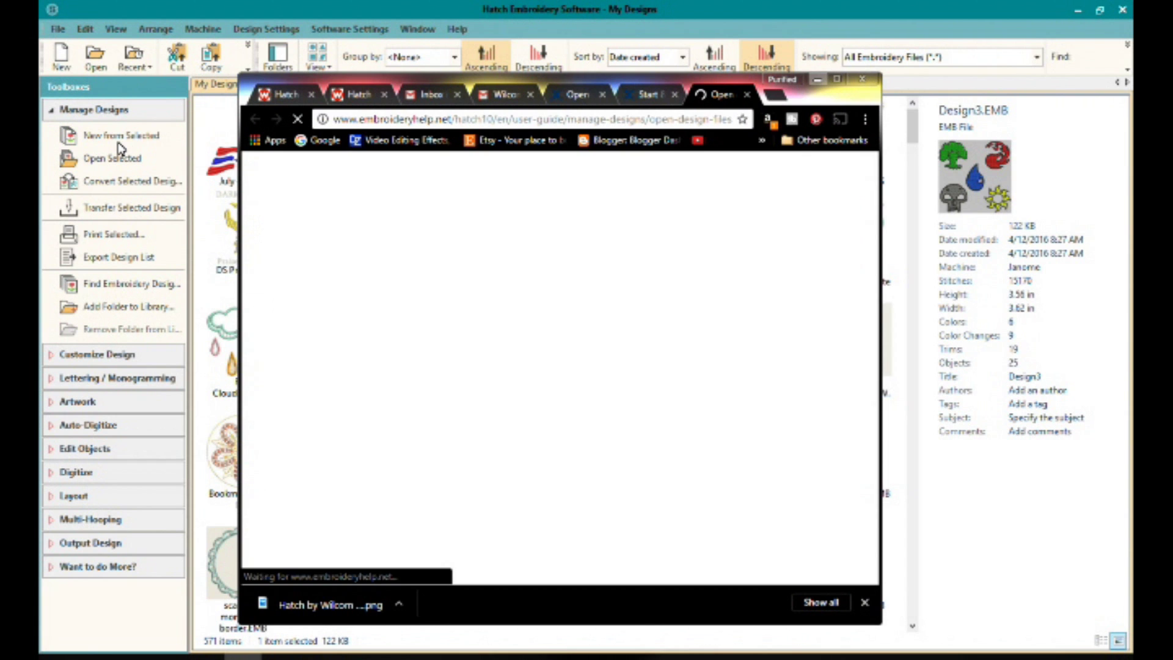
{"action": "scroll", "coordinate": [556, 323], "scroll_direction": "down", "scroll_amount": 5}
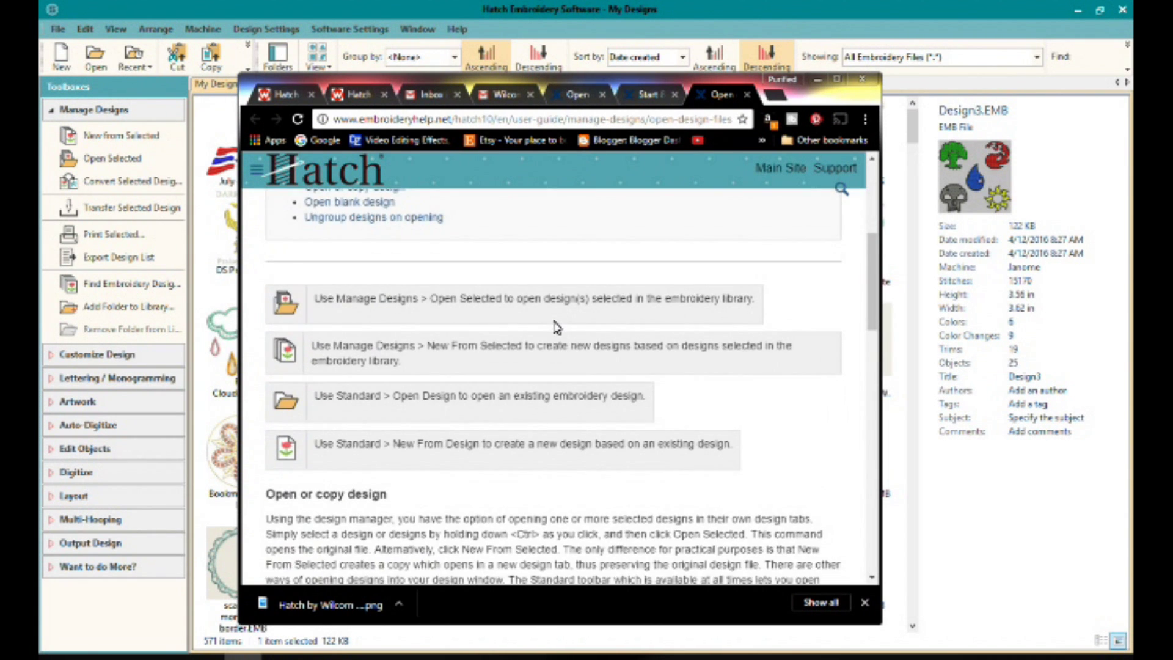
{"action": "scroll", "coordinate": [556, 327], "scroll_direction": "up", "scroll_amount": 5}
{"action": "left_click", "coordinate": [815, 80]}
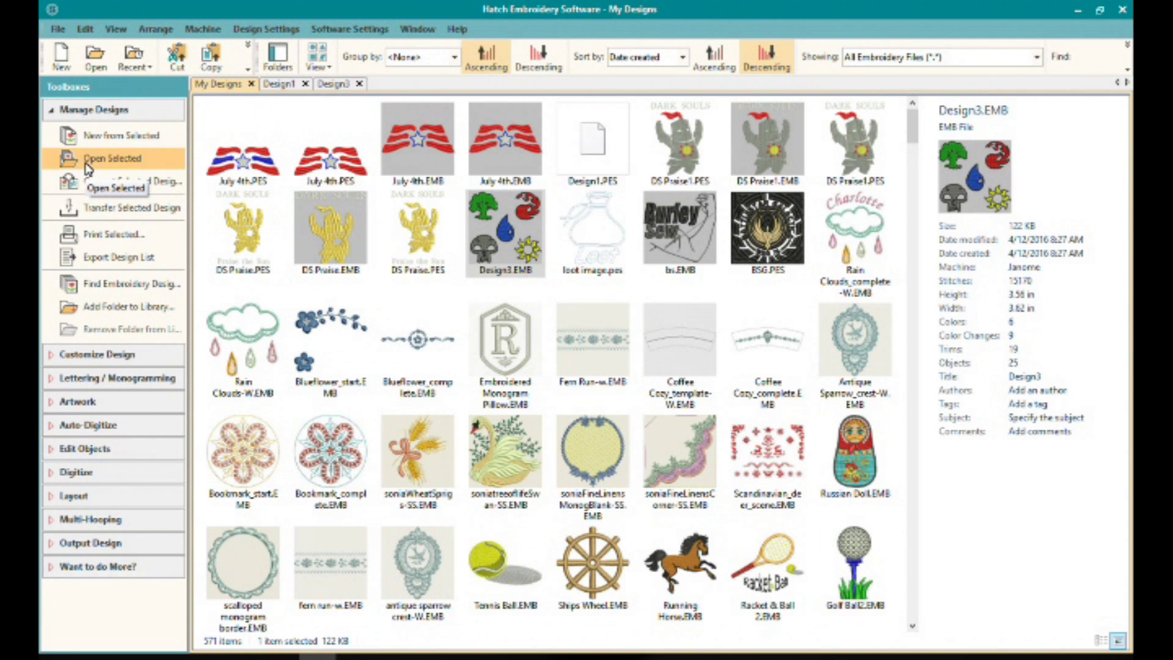
In Convert Selected Designs, tick JEF, JPX, SEW, EMD, BERNINA EXP, PES, PEC, VP3, KIP, SHV and HUS.
{"action": "left_click", "coordinate": [125, 181]}
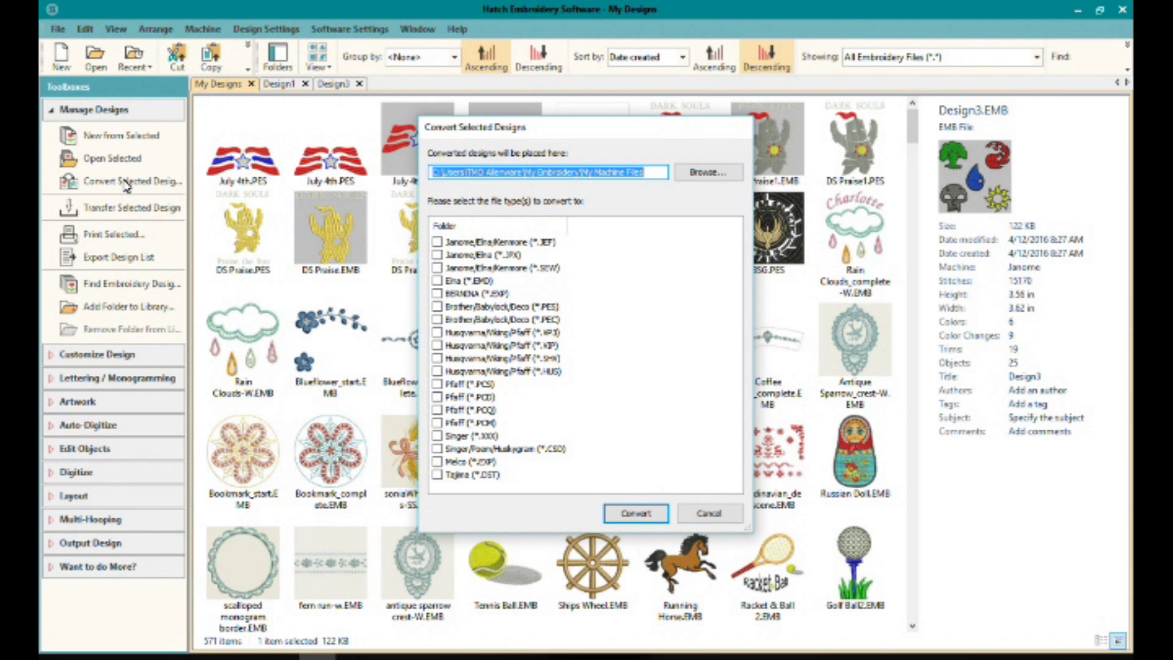
{"action": "left_click", "coordinate": [437, 243]}
{"action": "left_click", "coordinate": [437, 256]}
{"action": "left_click", "coordinate": [437, 268]}
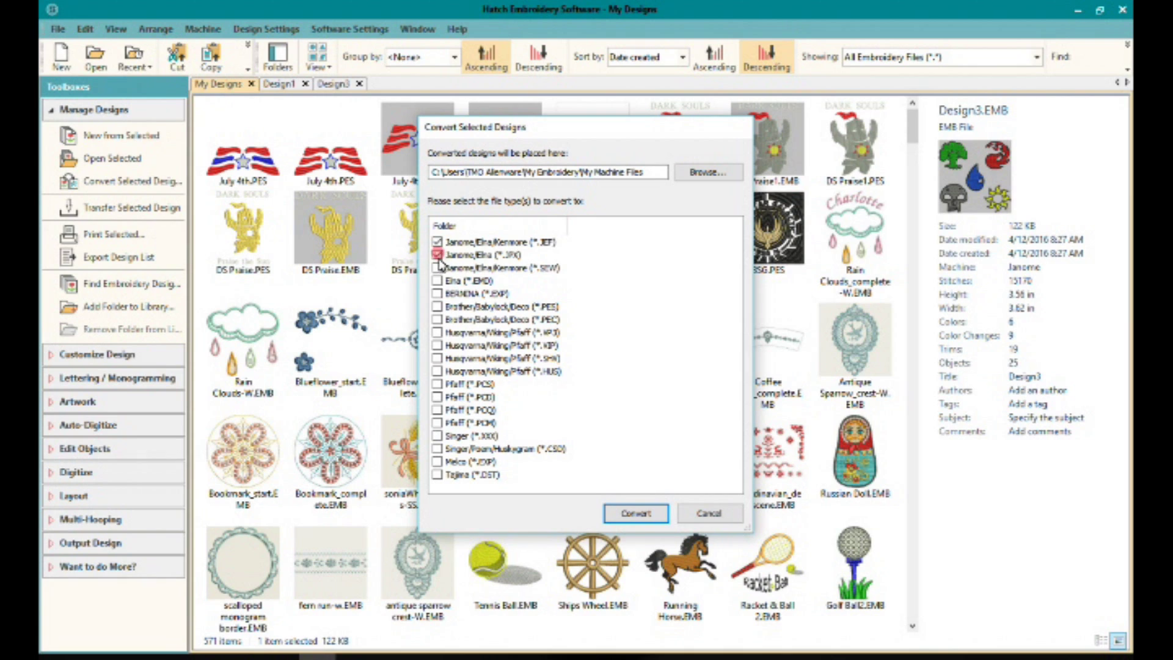
{"action": "left_click", "coordinate": [437, 295]}
{"action": "left_click", "coordinate": [437, 281]}
{"action": "left_click", "coordinate": [437, 307]}
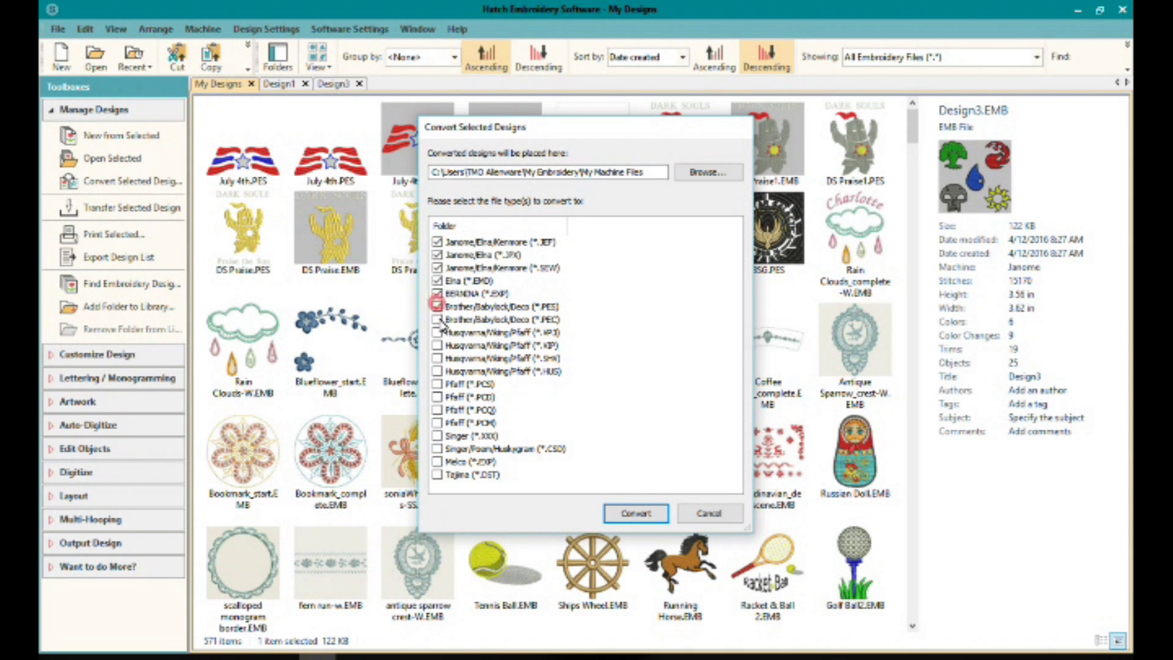
{"action": "left_click", "coordinate": [438, 319]}
{"action": "left_click", "coordinate": [437, 332]}
{"action": "left_click", "coordinate": [437, 346]}
{"action": "left_click", "coordinate": [437, 358]}
{"action": "left_click", "coordinate": [438, 371]}
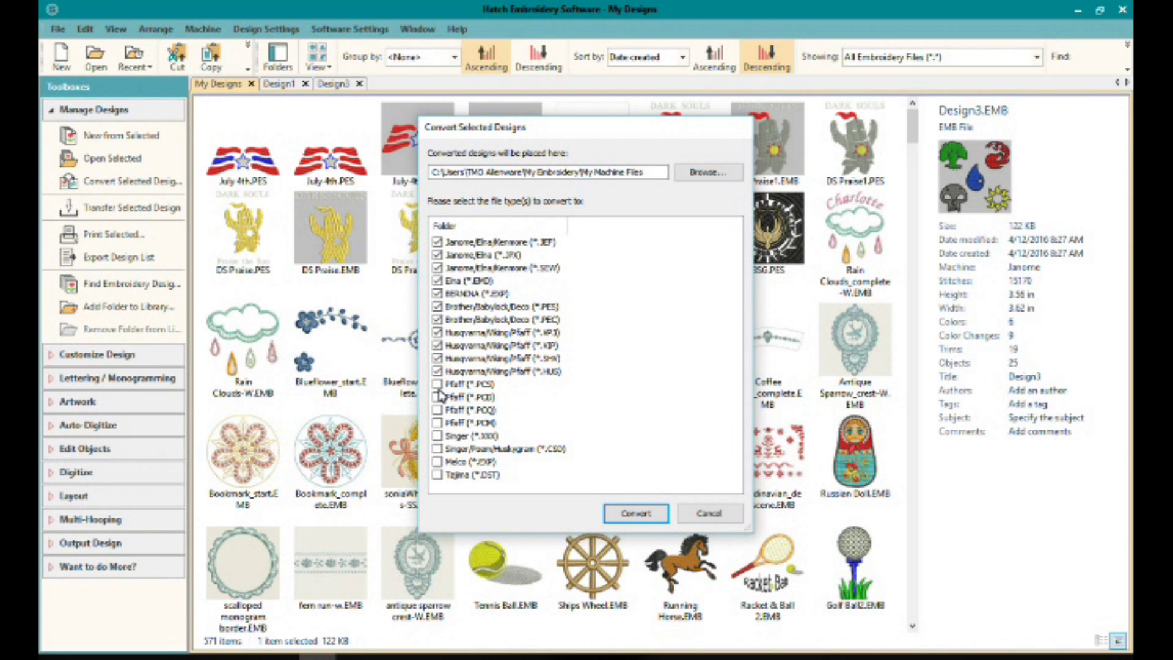
Tick PCS, PCD, PCQ, PCM, XXX, CSD, Melco EXP and DST, then convert to My Machine Files.
{"action": "left_click", "coordinate": [438, 384]}
{"action": "left_click", "coordinate": [438, 397]}
{"action": "left_click", "coordinate": [438, 410]}
{"action": "left_click", "coordinate": [437, 423]}
{"action": "left_click", "coordinate": [437, 436]}
{"action": "left_click", "coordinate": [437, 448]}
{"action": "left_click", "coordinate": [437, 449]}
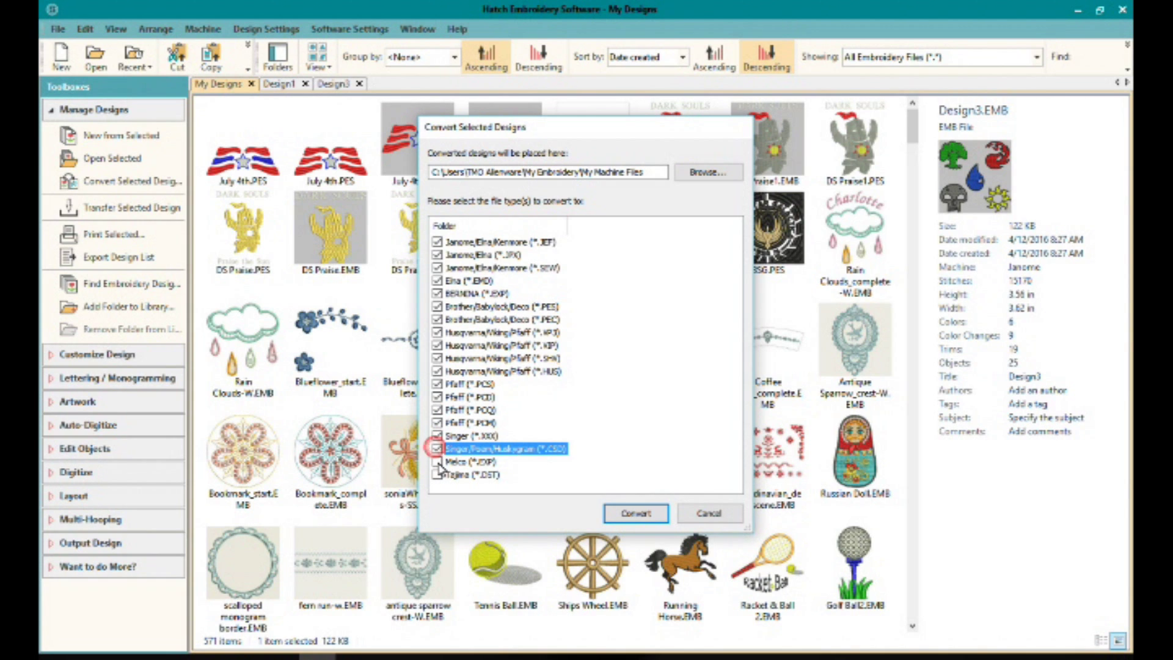
{"action": "left_click", "coordinate": [437, 462]}
{"action": "left_click", "coordinate": [437, 474]}
{"action": "left_click", "coordinate": [635, 513]}
{"action": "left_click", "coordinate": [707, 515]}
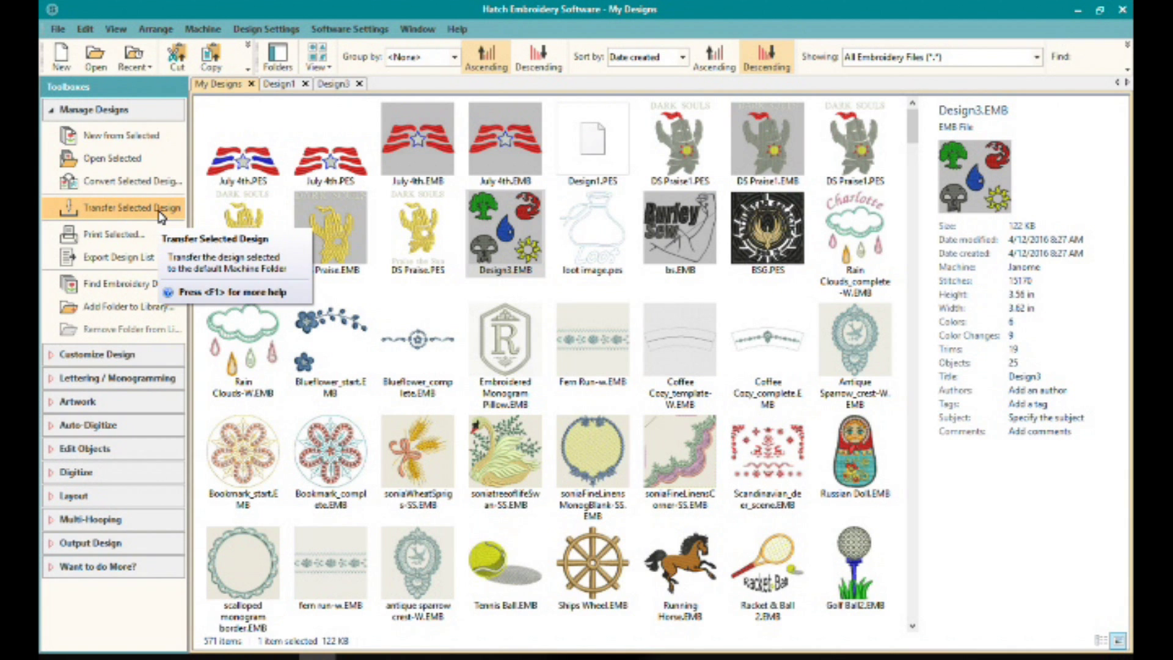
Open Print Selected for Design3, close the Print Design dialog, and reselect Design3.EMB in My Designs.
{"action": "left_click", "coordinate": [123, 238]}
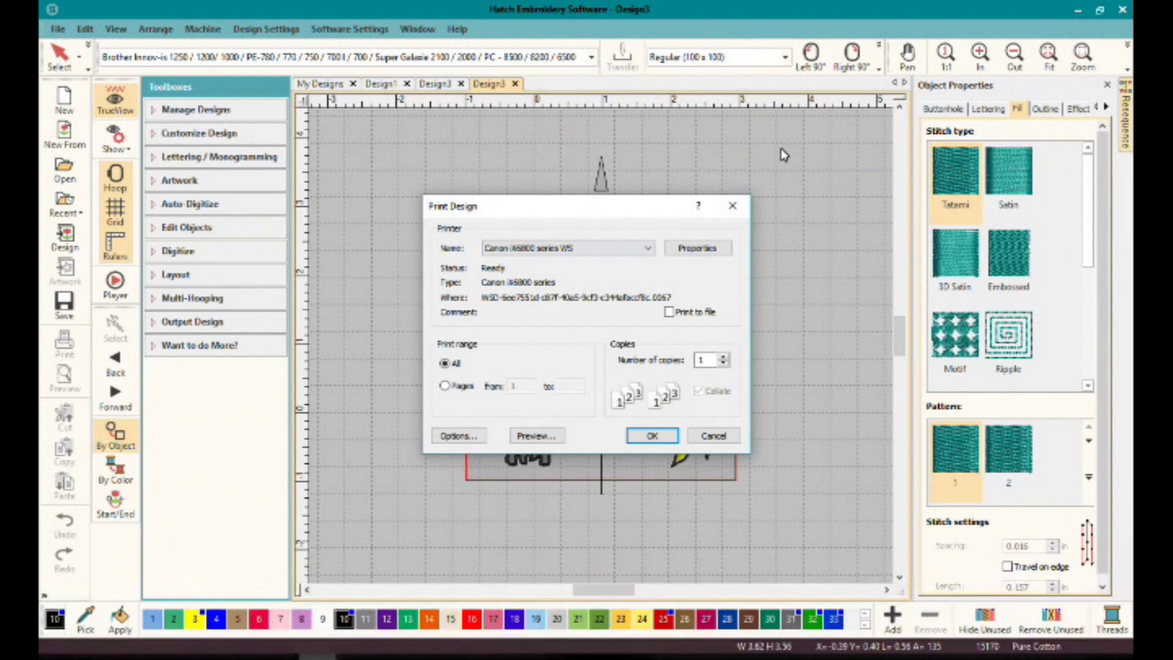
{"action": "left_click", "coordinate": [731, 206]}
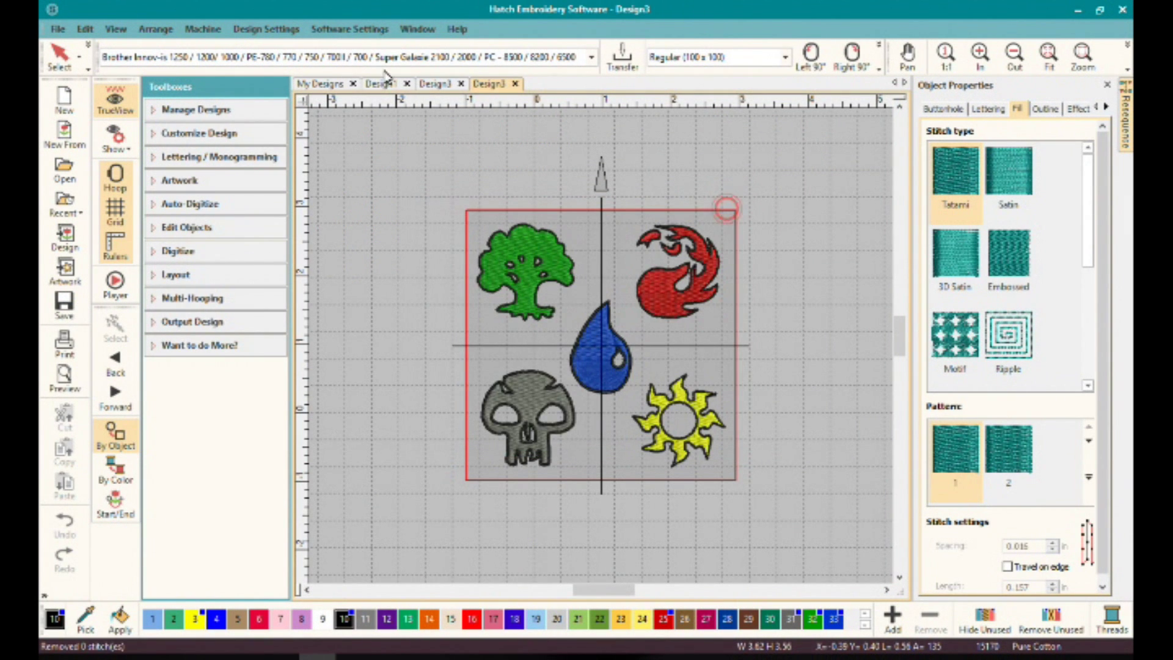
{"action": "left_click", "coordinate": [323, 84]}
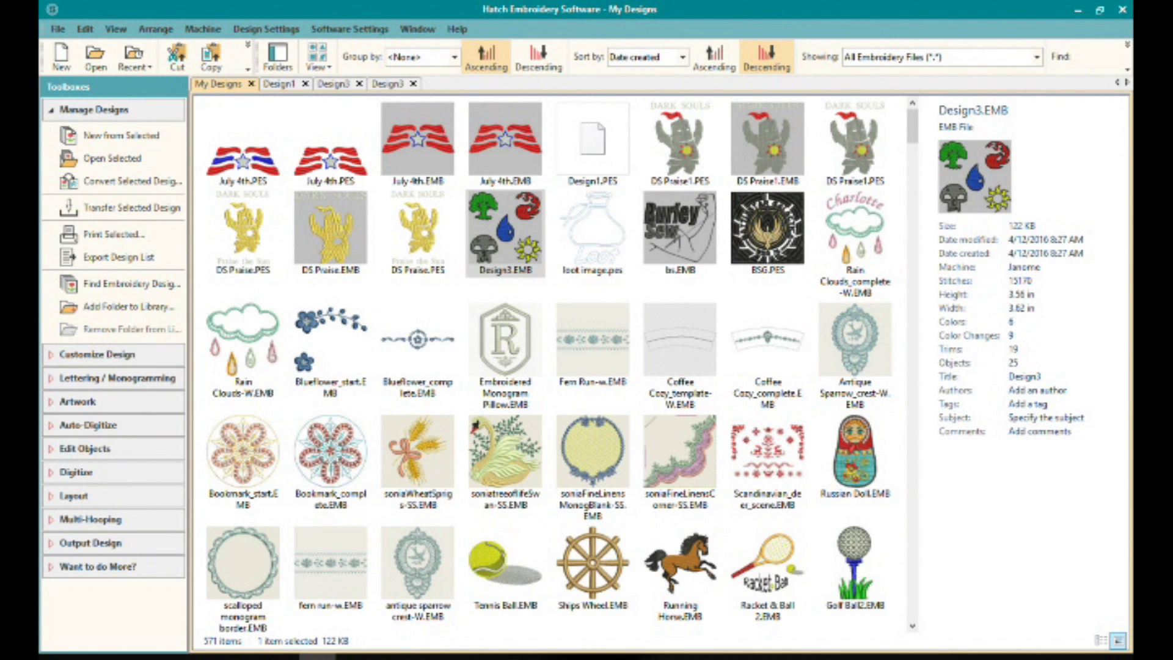
{"action": "left_click", "coordinate": [505, 253]}
{"action": "mouse_move", "coordinate": [510, 246]}
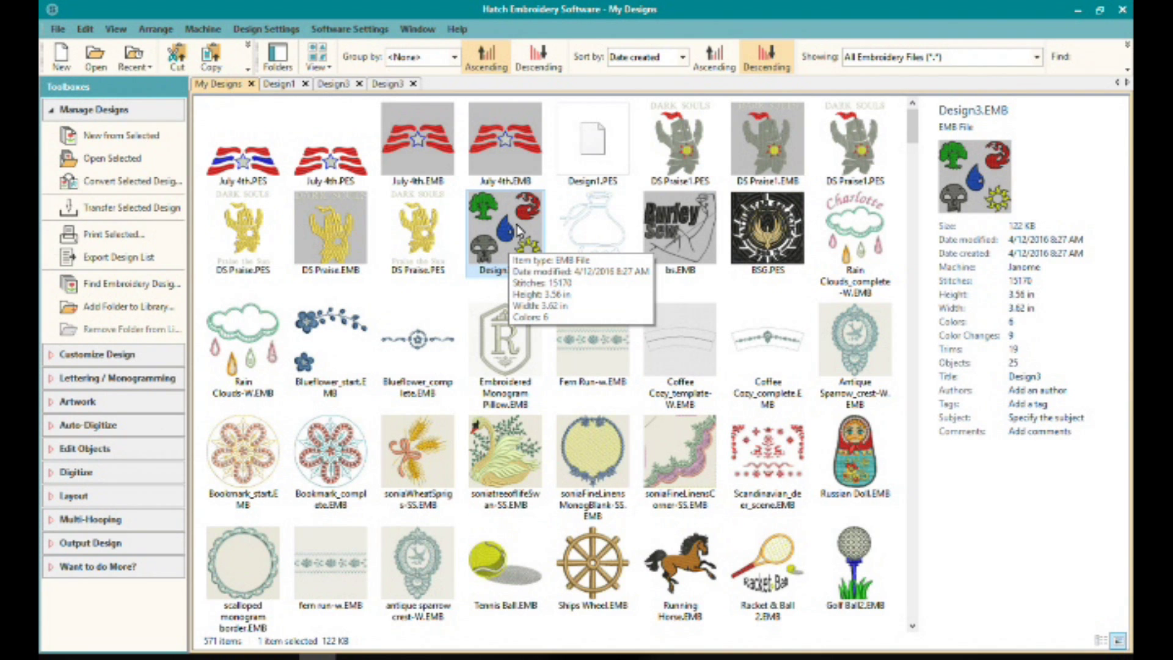
Open Design3.EMB onto the canvas, finishing with Manage Designs > Open Selected.
{"action": "left_click", "coordinate": [518, 230]}
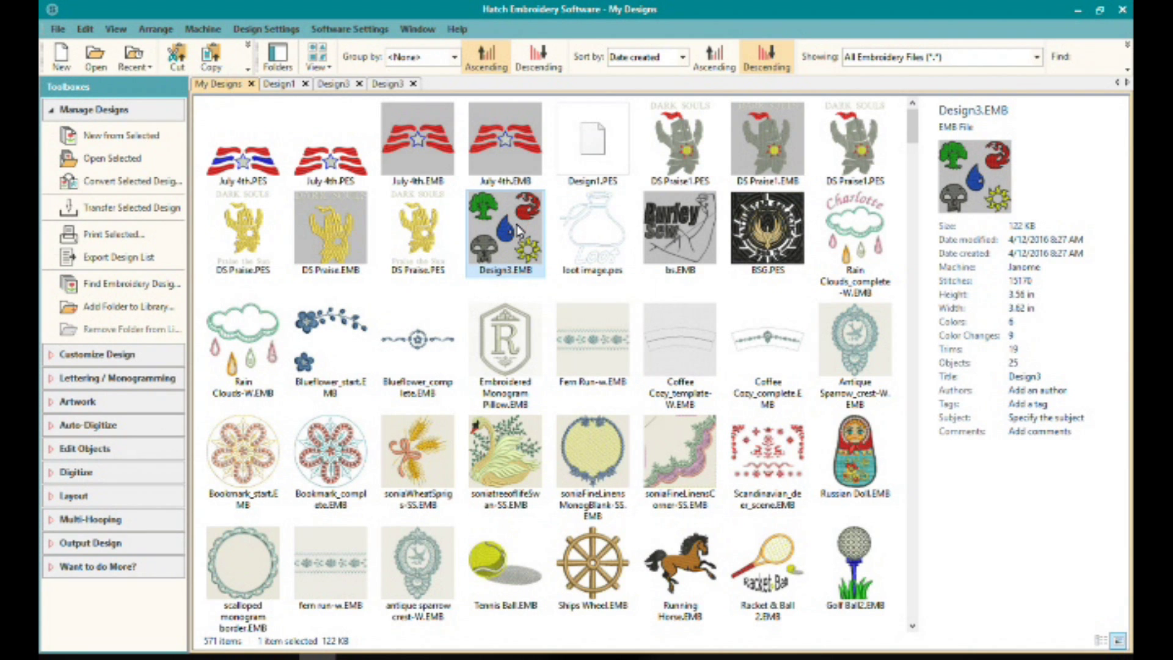
{"action": "double_click", "coordinate": [517, 230]}
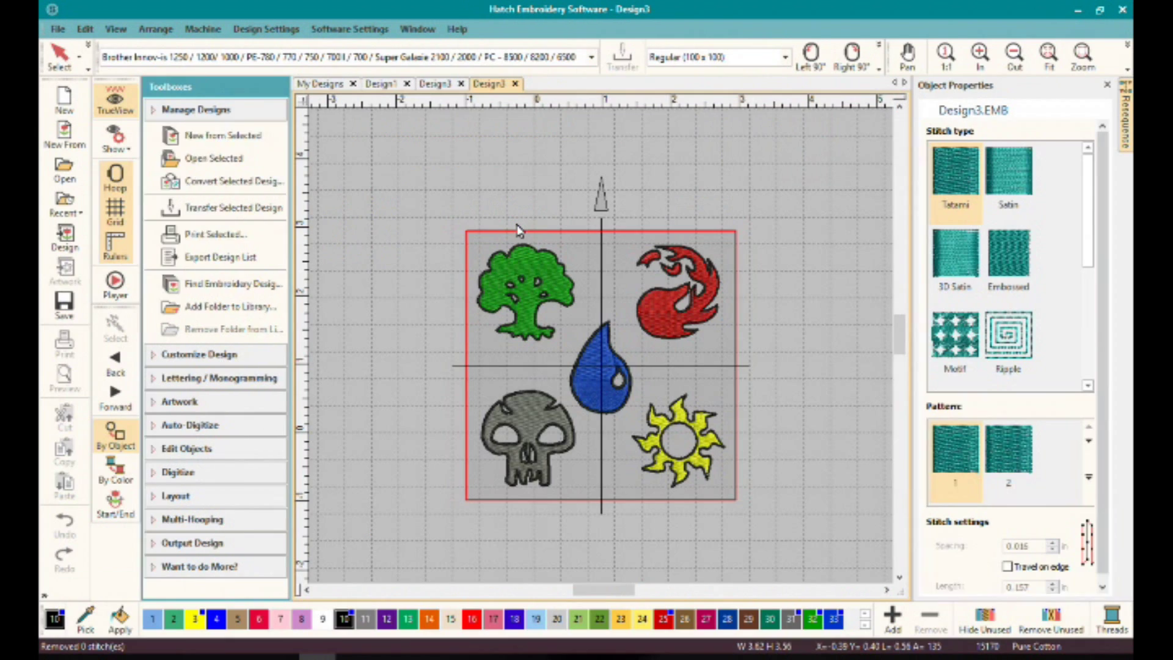
{"action": "left_click", "coordinate": [334, 84]}
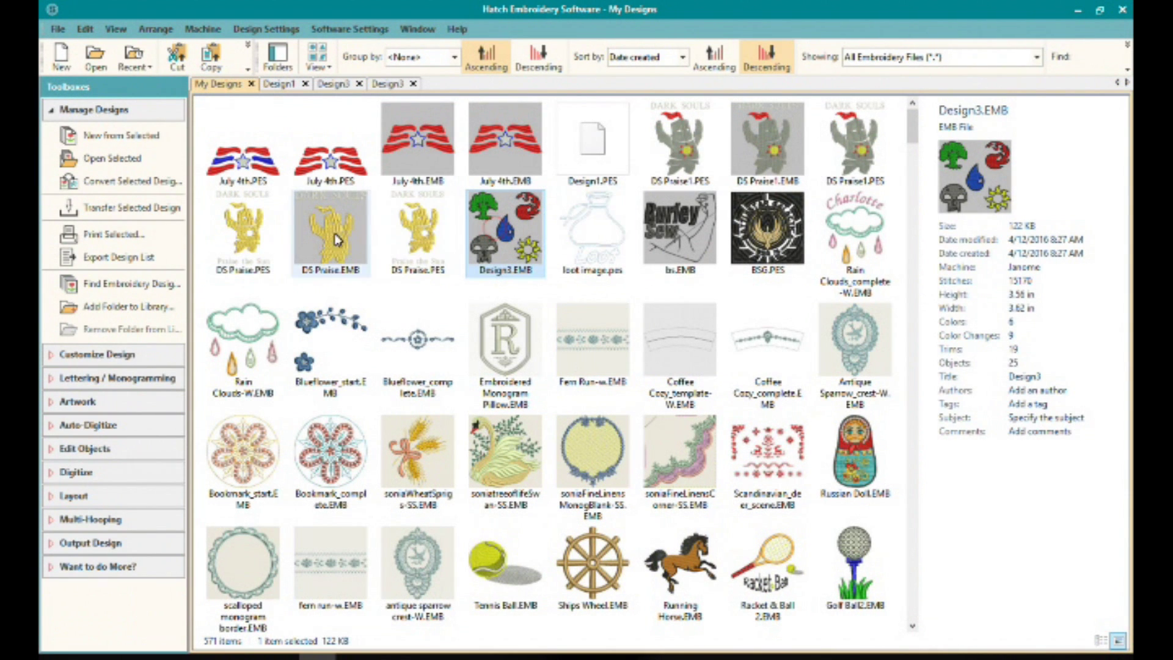
{"action": "left_click", "coordinate": [137, 160]}
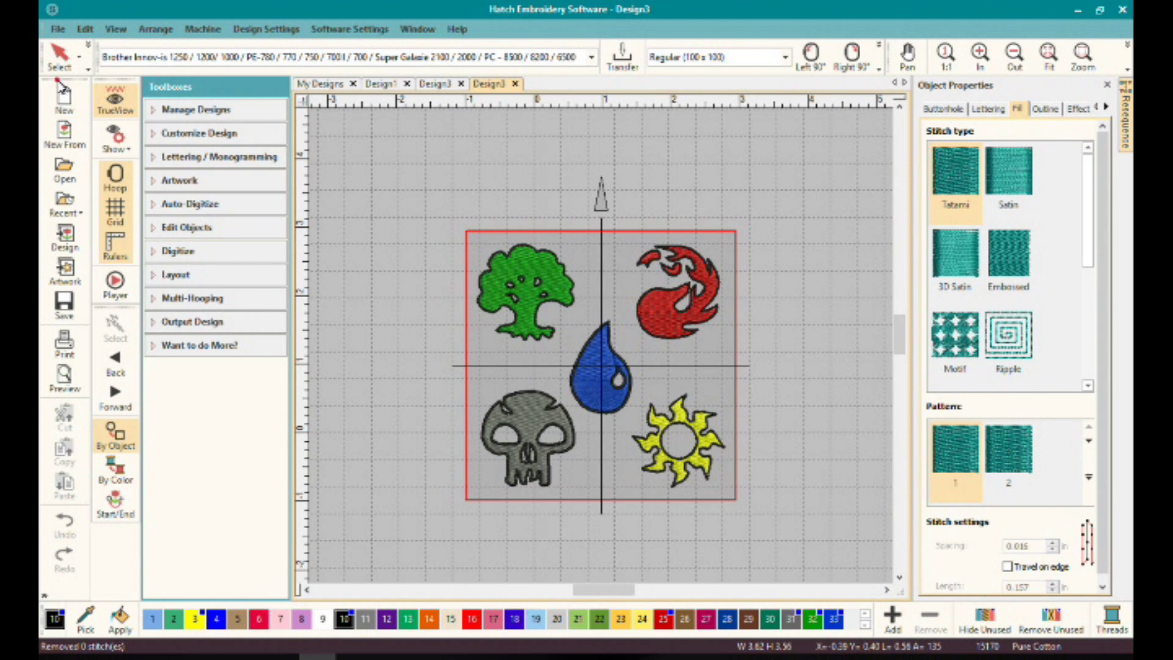
Dock the Select/Reshape toolbar in the left column with the View tools and expand Customize Design.
{"action": "left_click_drag", "start_coordinate": [58, 82], "coordinate": [165, 163]}
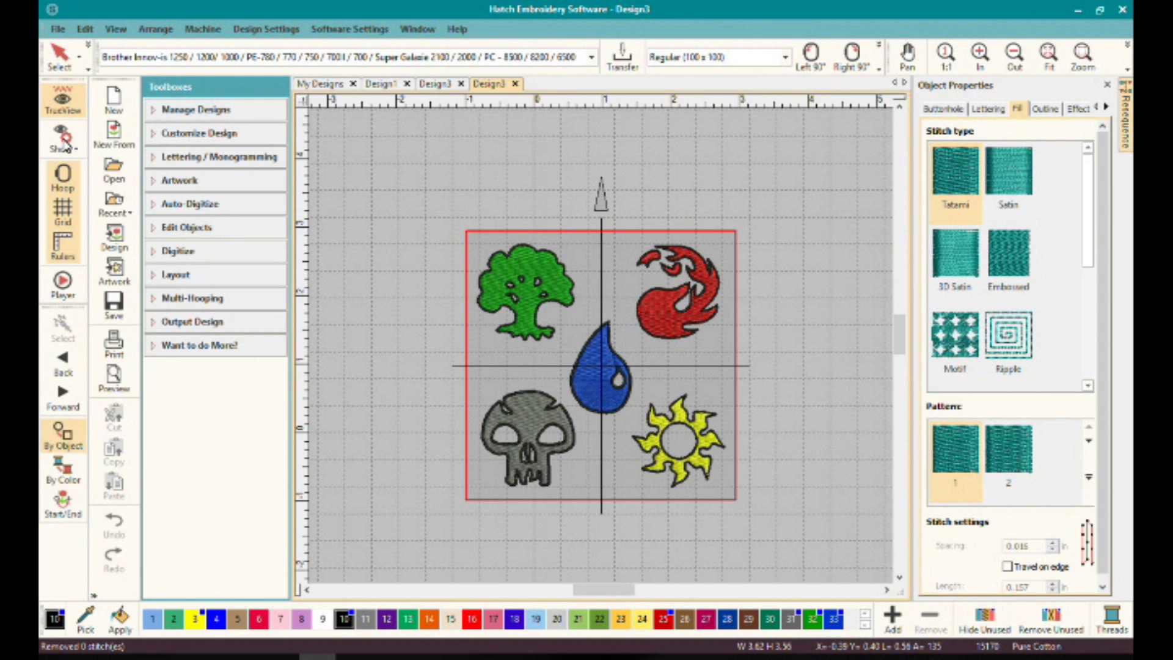
{"action": "left_click_drag", "start_coordinate": [66, 139], "coordinate": [70, 175]}
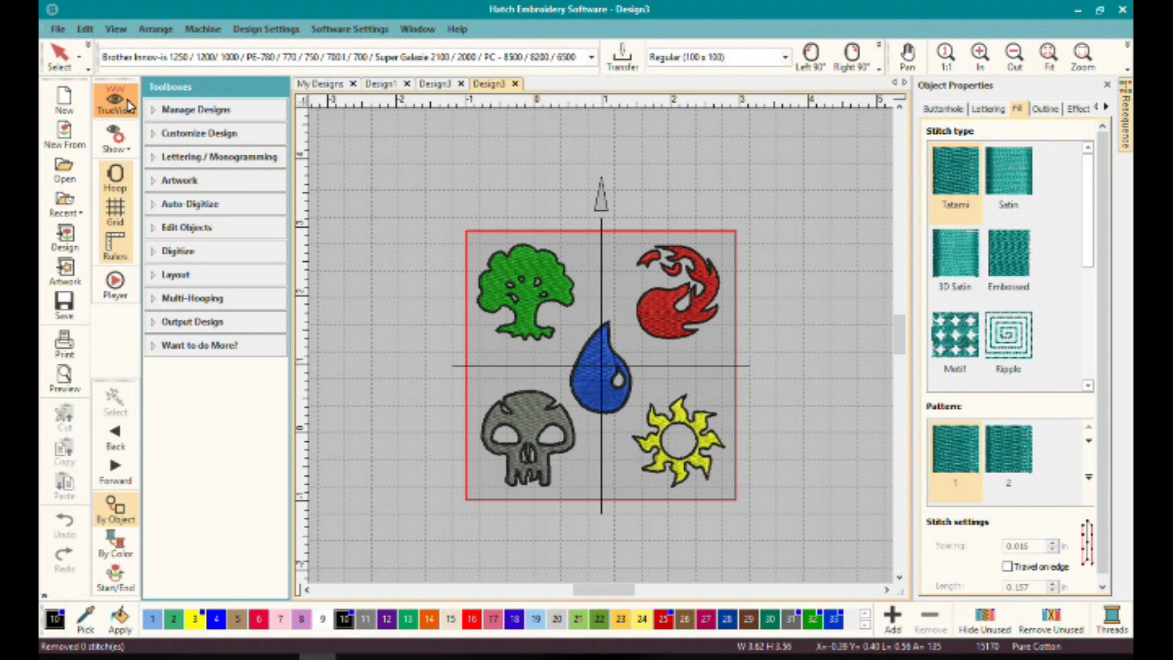
{"action": "left_click_drag", "start_coordinate": [110, 78], "coordinate": [107, 183]}
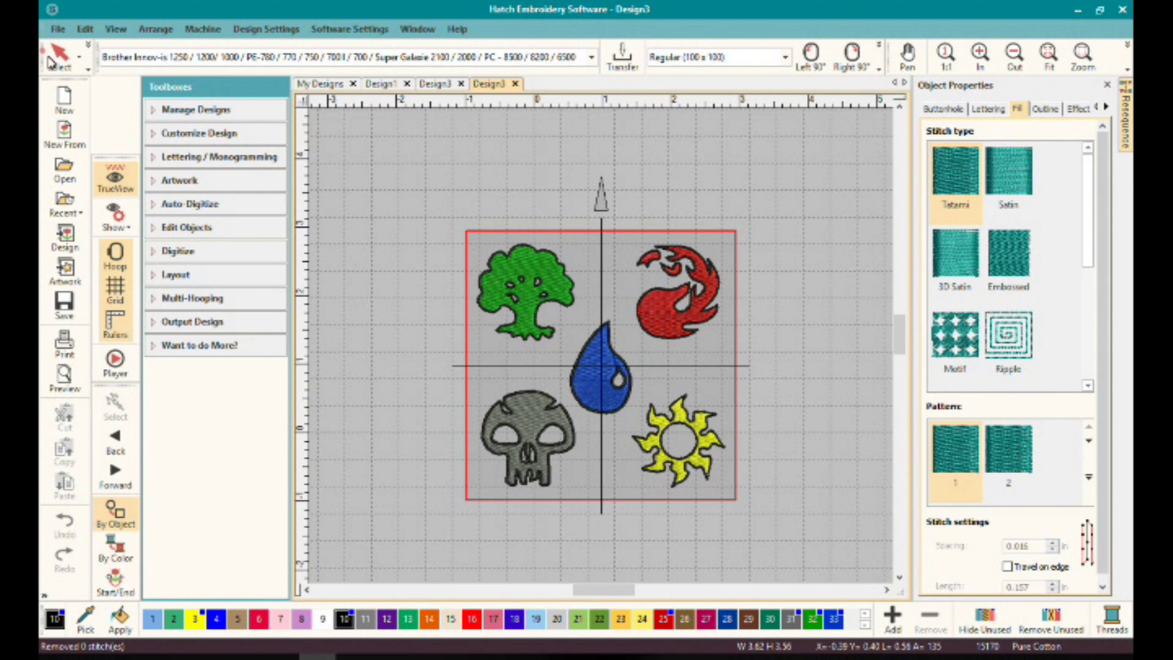
{"action": "left_click_drag", "start_coordinate": [52, 61], "coordinate": [104, 155]}
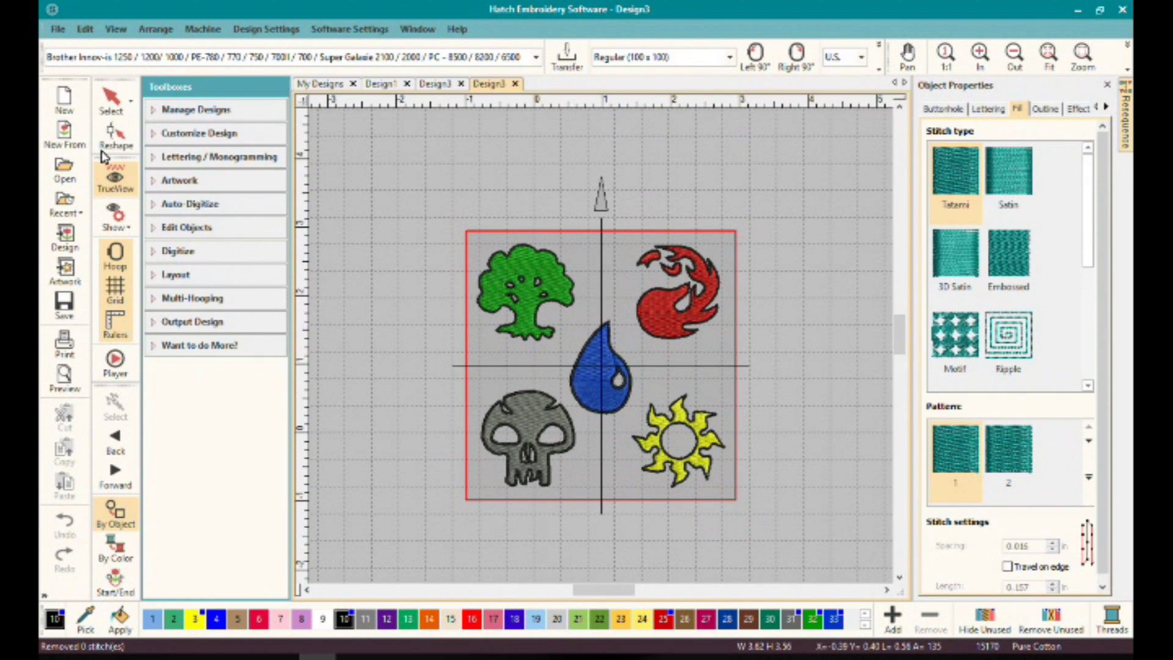
{"action": "left_click", "coordinate": [212, 135]}
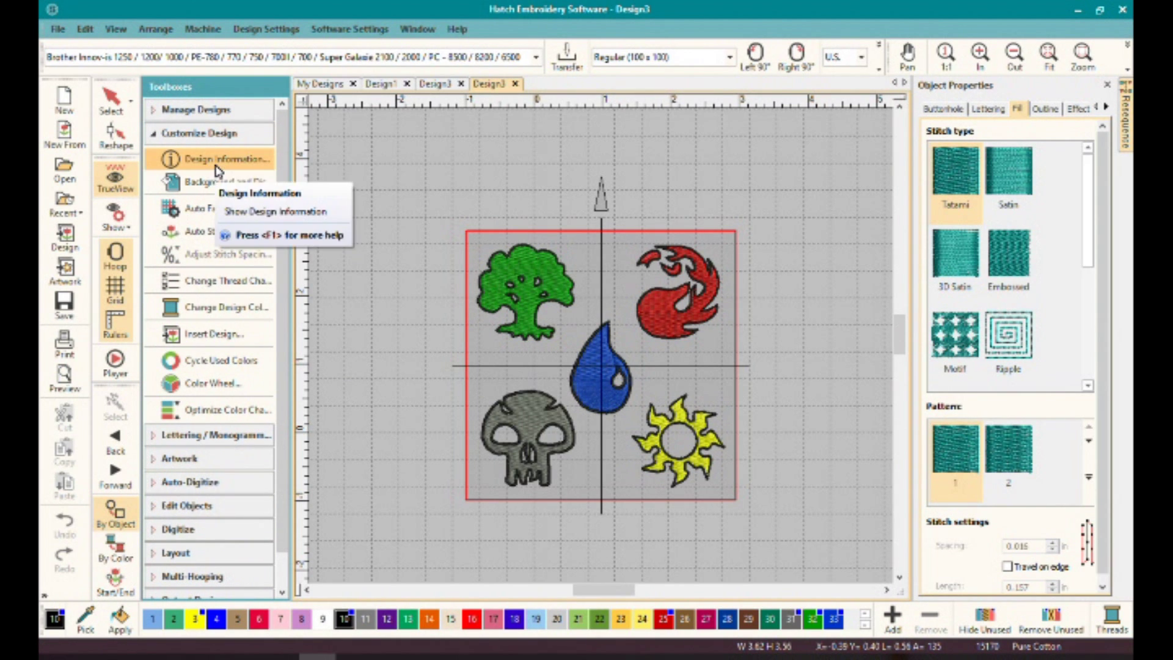
{"action": "left_click", "coordinate": [217, 160]}
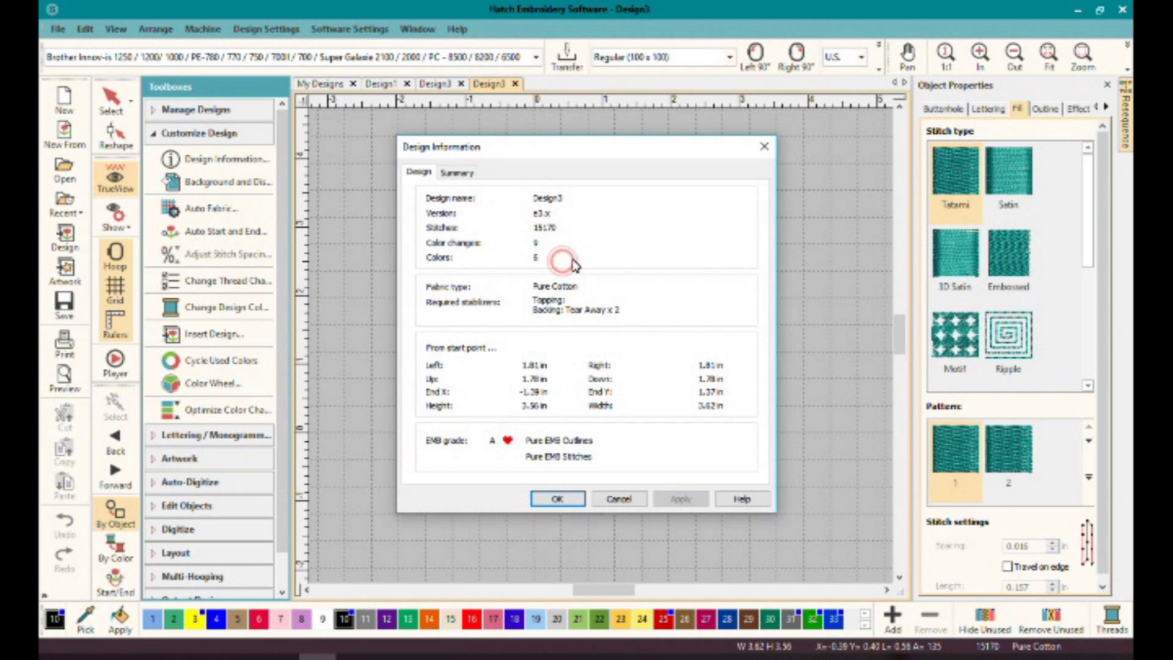
{"action": "left_click", "coordinate": [597, 295]}
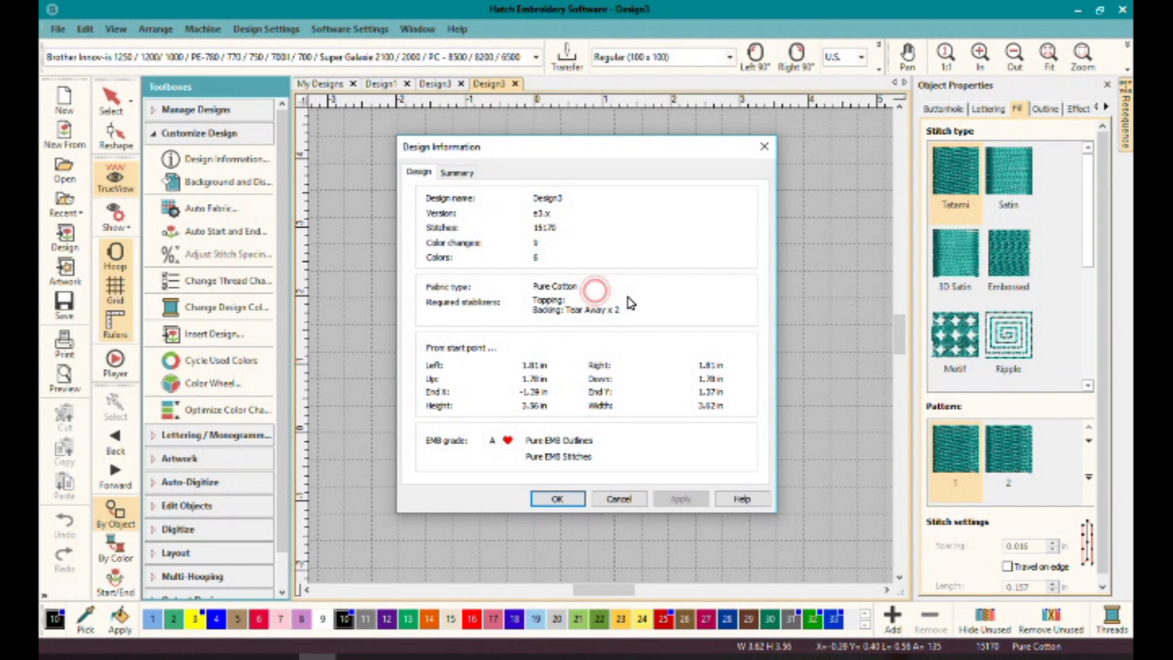
{"action": "left_click", "coordinate": [664, 309]}
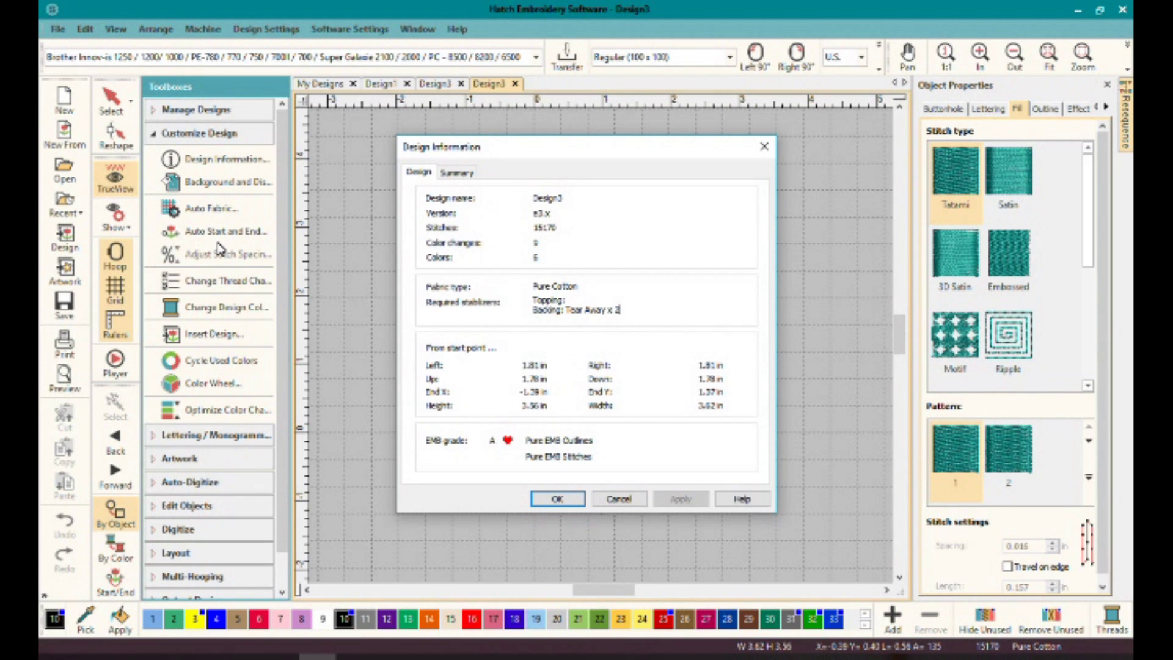
{"action": "left_click", "coordinate": [618, 499]}
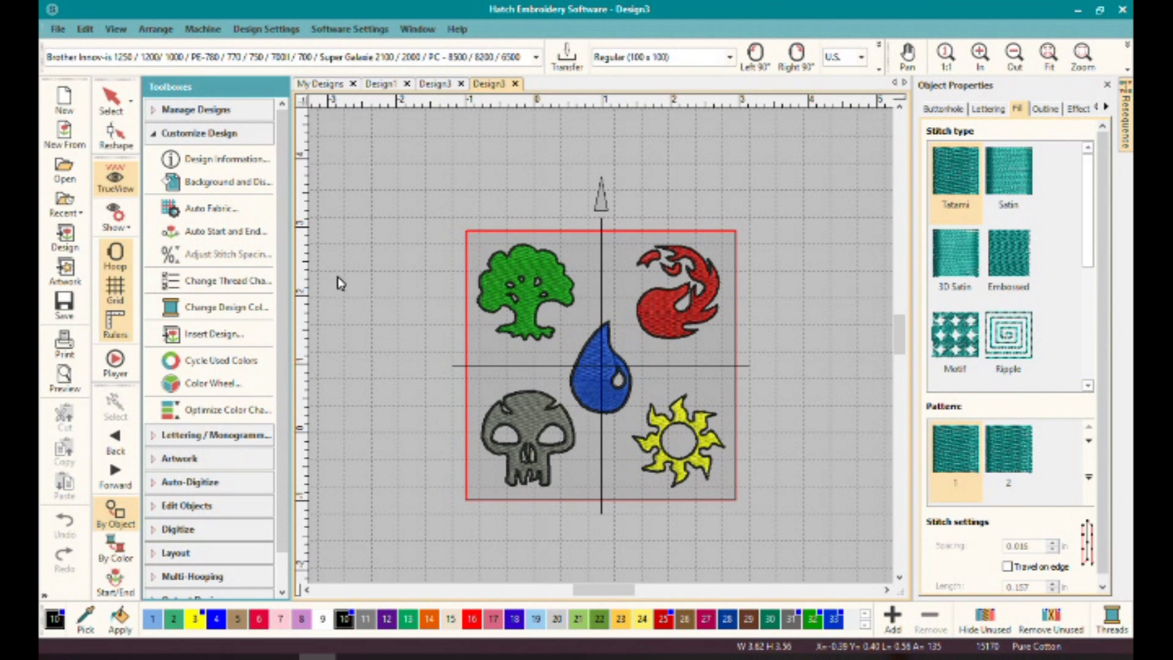
Set the background to solid cyan with tan inside the hoop.
{"action": "left_click", "coordinate": [251, 182]}
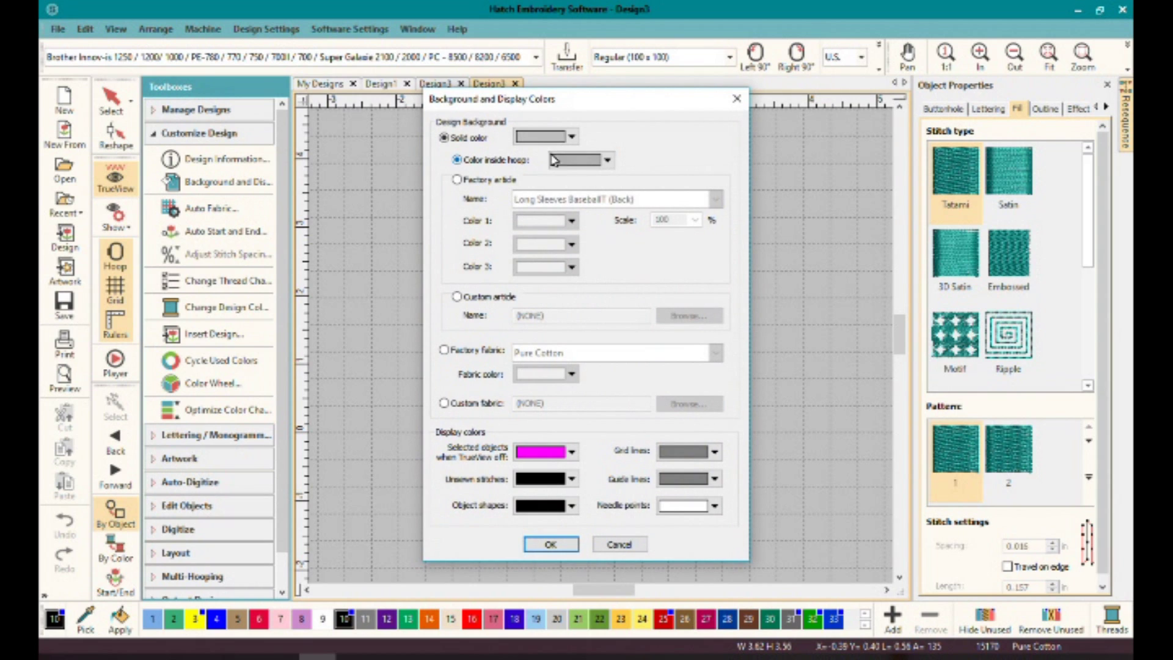
{"action": "left_click", "coordinate": [571, 136]}
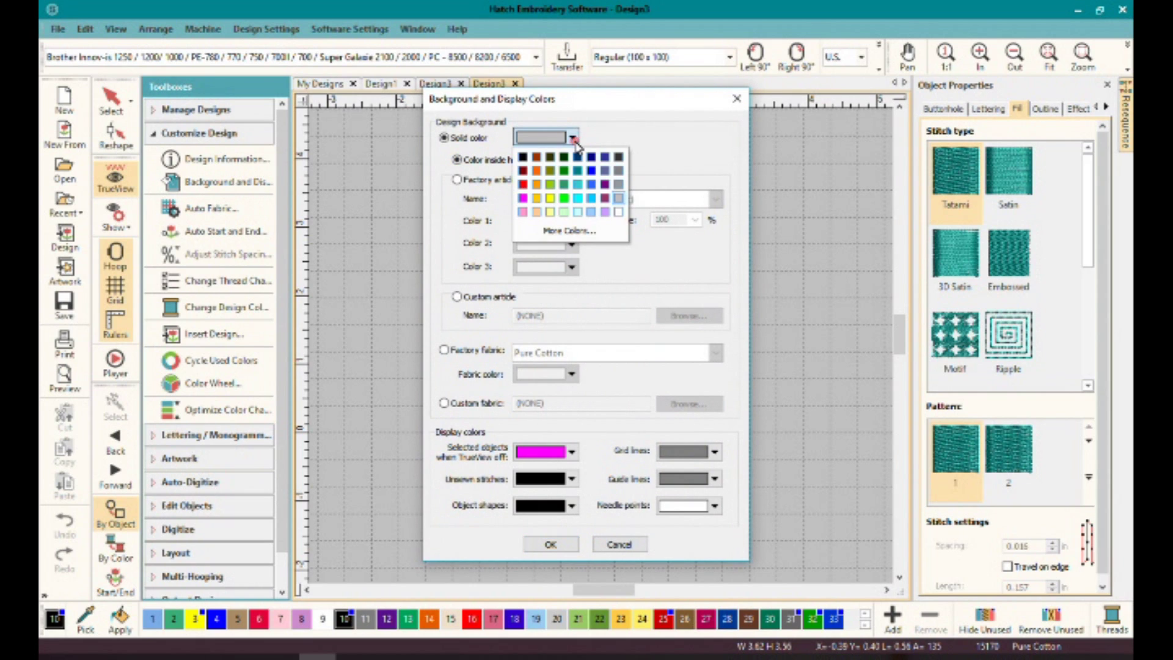
{"action": "left_click", "coordinate": [577, 197]}
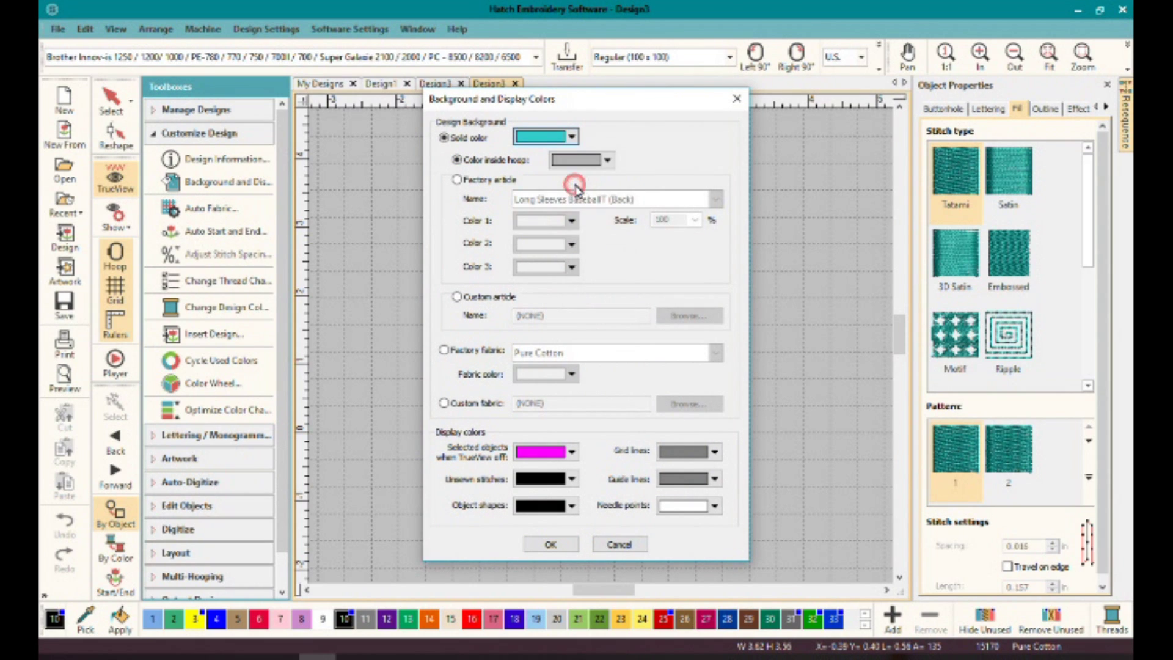
{"action": "left_click", "coordinate": [608, 160]}
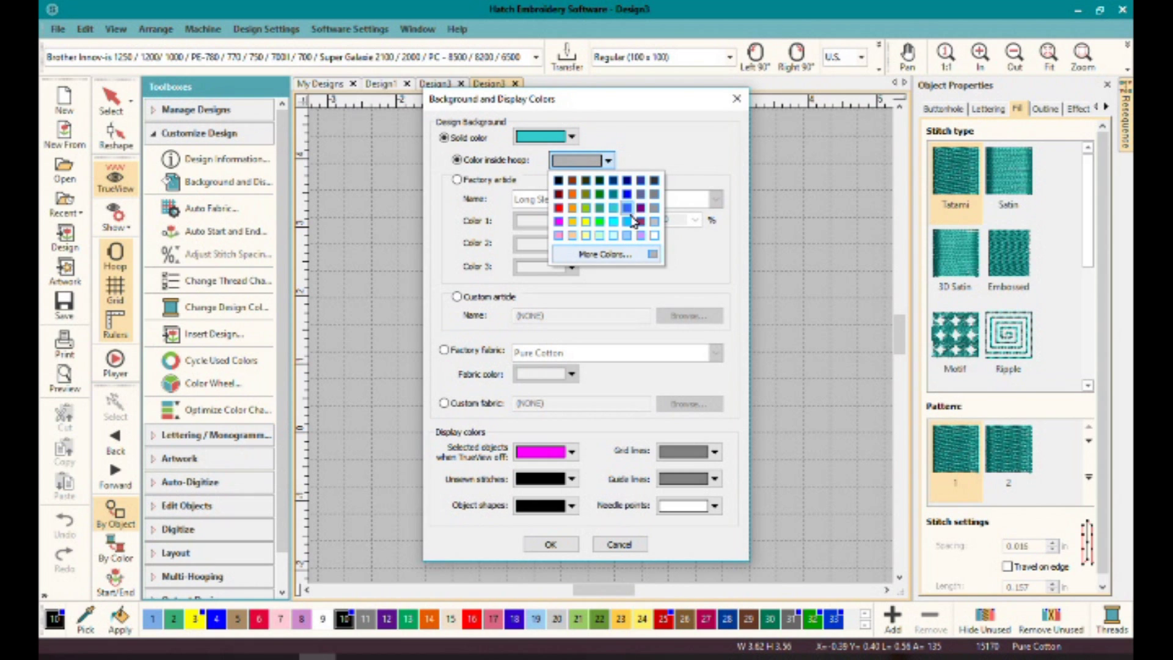
{"action": "left_click", "coordinate": [571, 236]}
{"action": "left_click", "coordinate": [550, 544]}
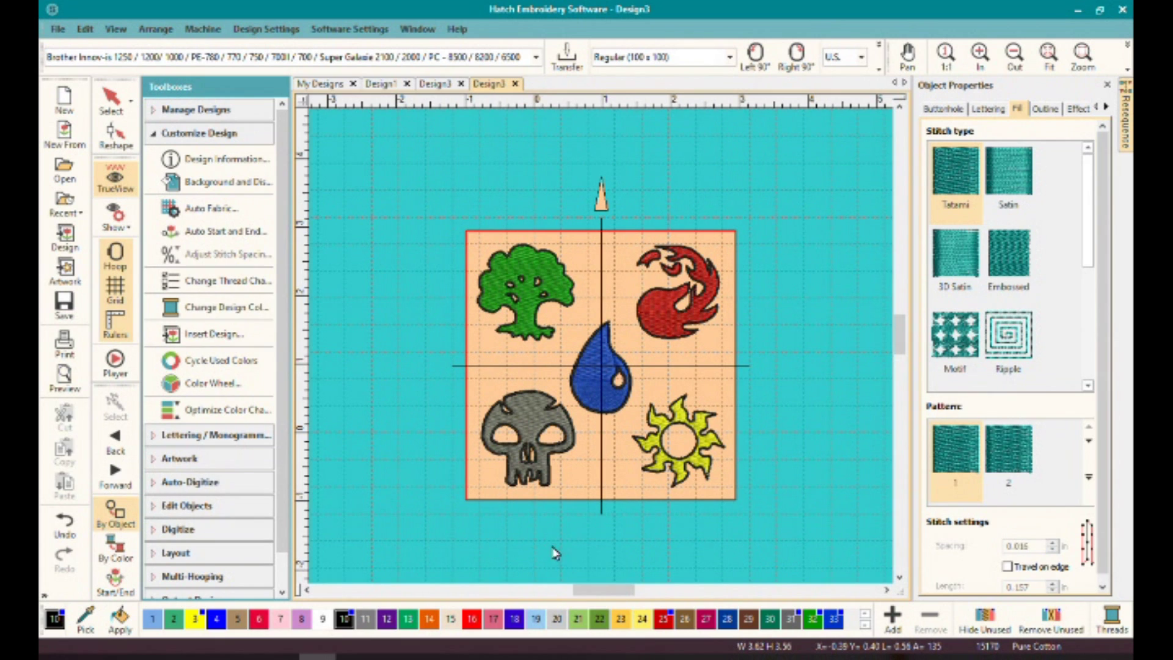
Toggle the hoop display off and back on, then reopen Background and Display Colors.
{"action": "left_click", "coordinate": [117, 253]}
{"action": "left_click", "coordinate": [117, 253]}
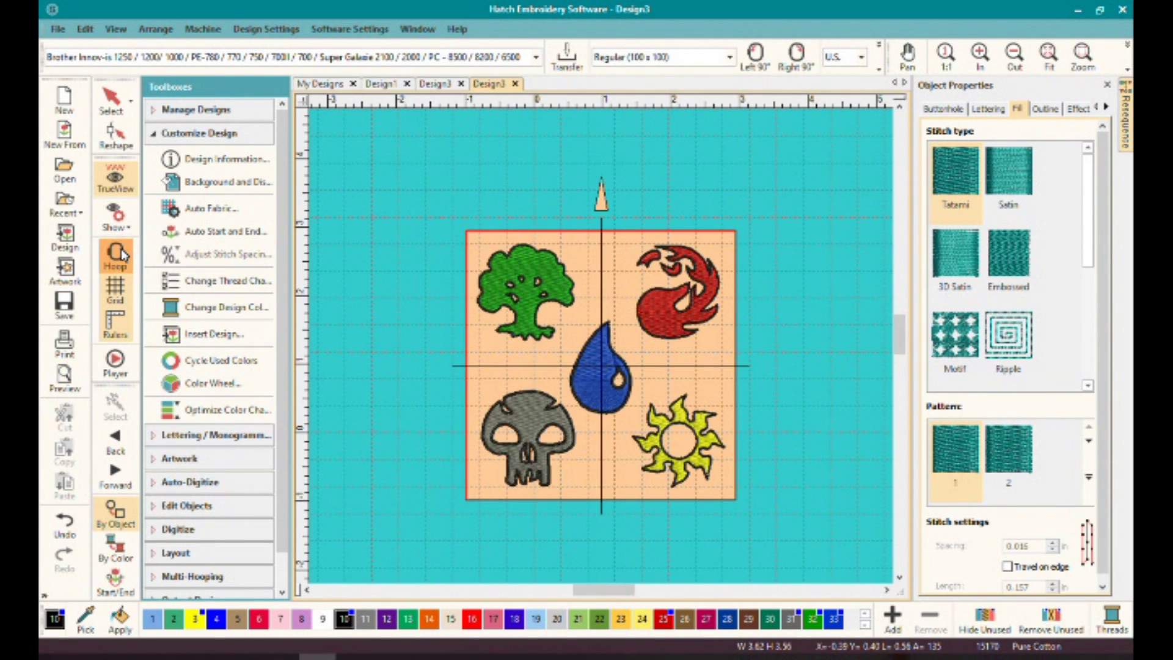
{"action": "left_click", "coordinate": [227, 182]}
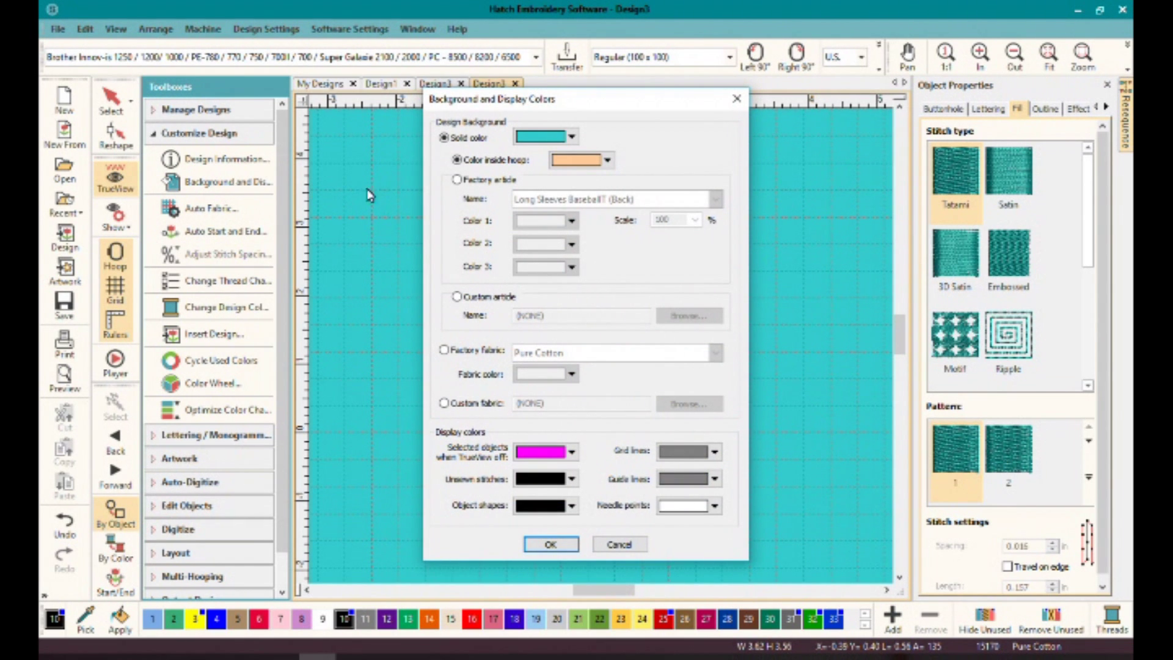
Switch to a Factory article background with Color 1 pale yellow and Color 2 dark grey.
{"action": "left_click", "coordinate": [456, 179]}
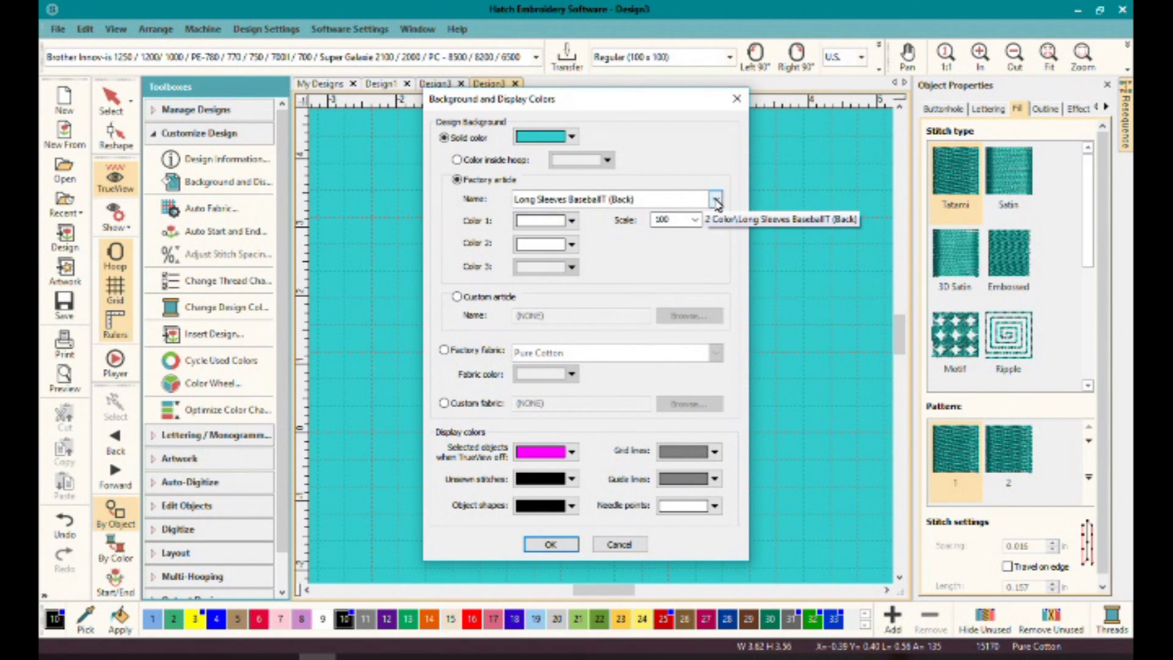
{"action": "left_click", "coordinate": [571, 221]}
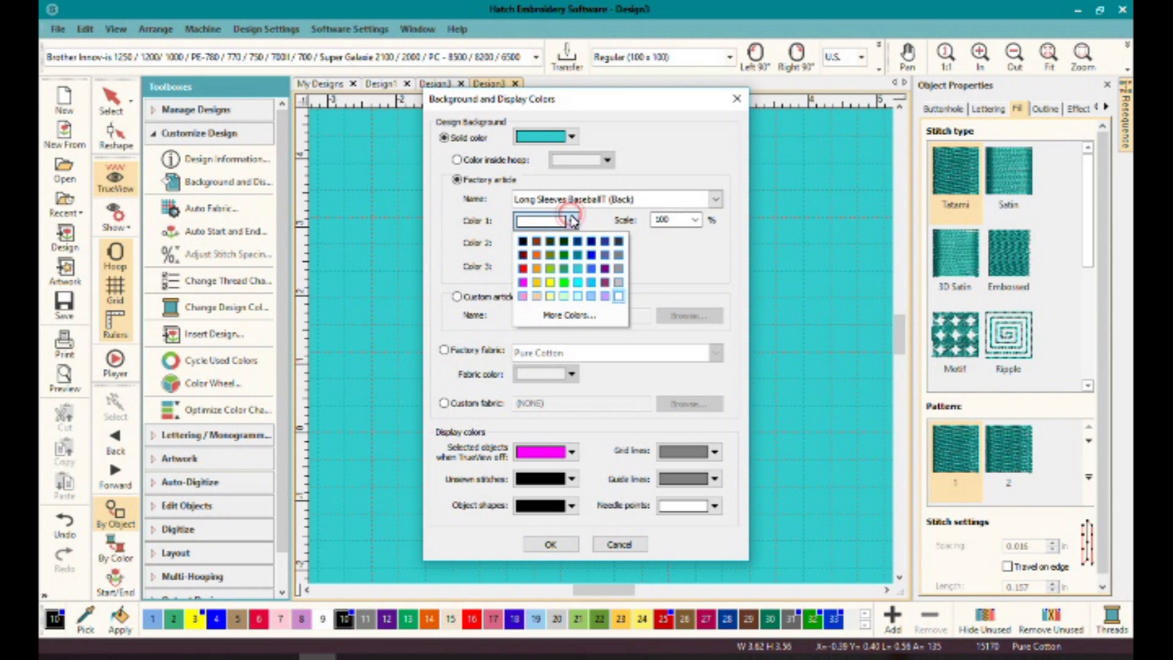
{"action": "left_click", "coordinate": [550, 295]}
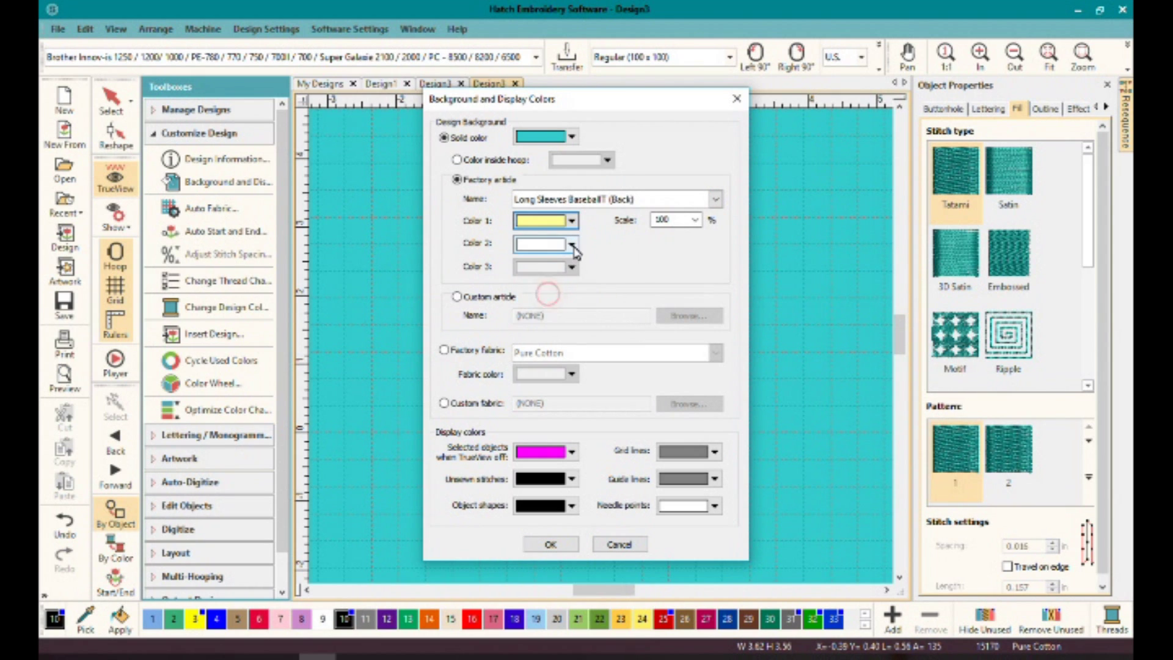
{"action": "left_click", "coordinate": [574, 245]}
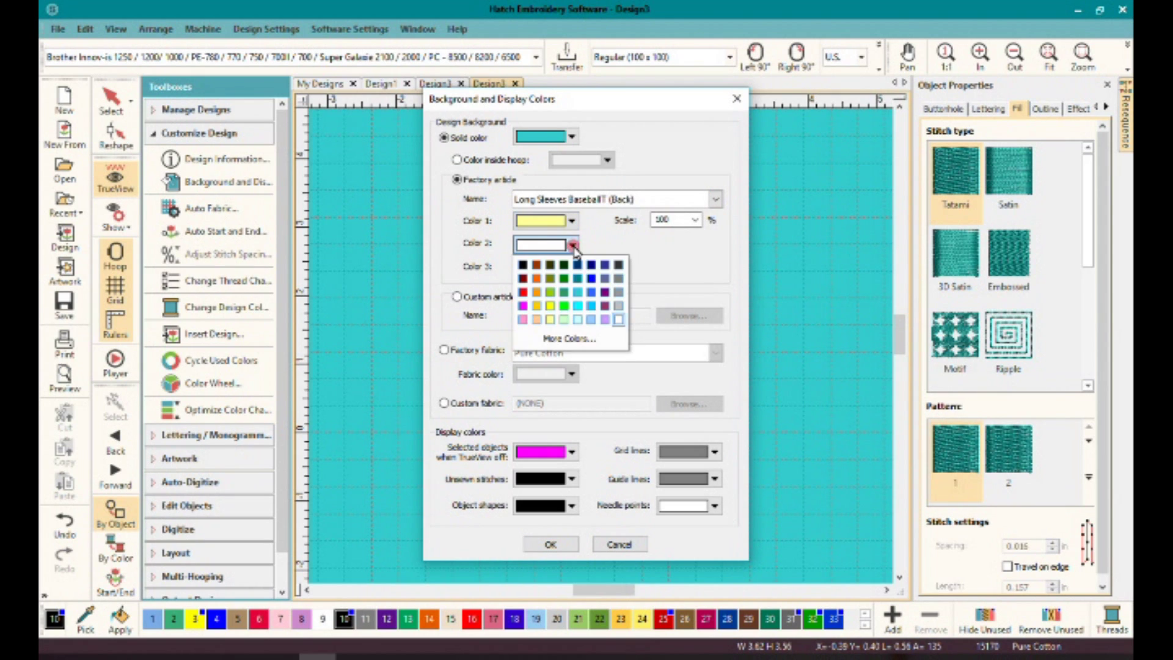
{"action": "left_click", "coordinate": [621, 264]}
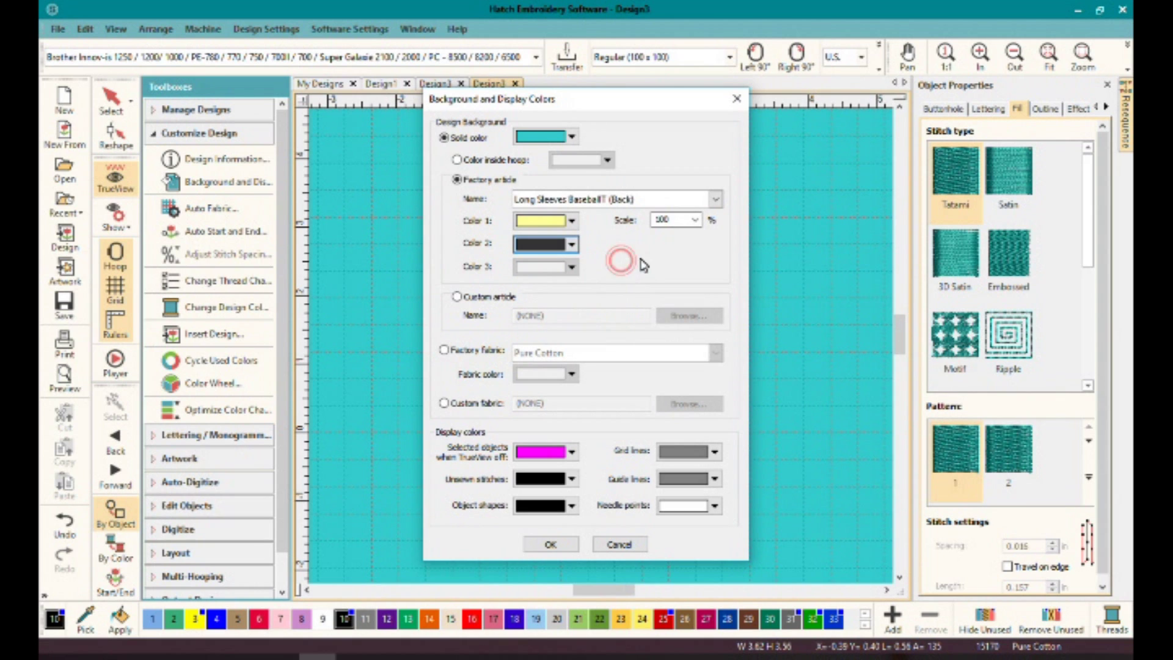
Browse the garment Name list and close it, keeping Long Sleeves BaseballT (Back).
{"action": "left_click", "coordinate": [715, 199]}
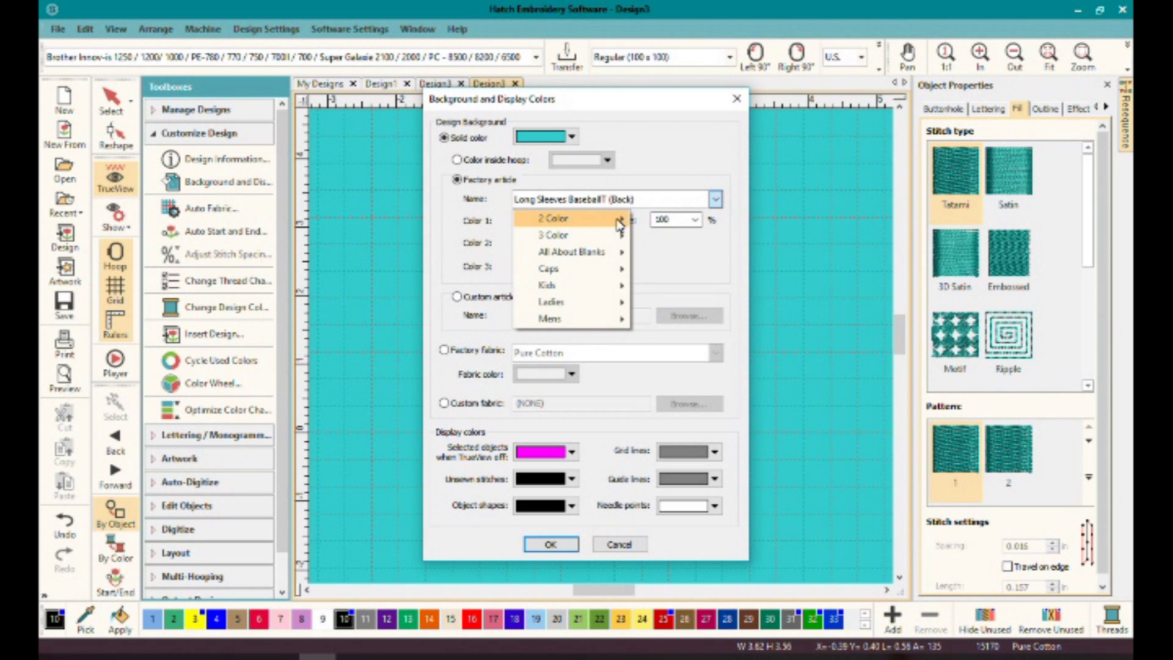
{"action": "mouse_move", "coordinate": [620, 225]}
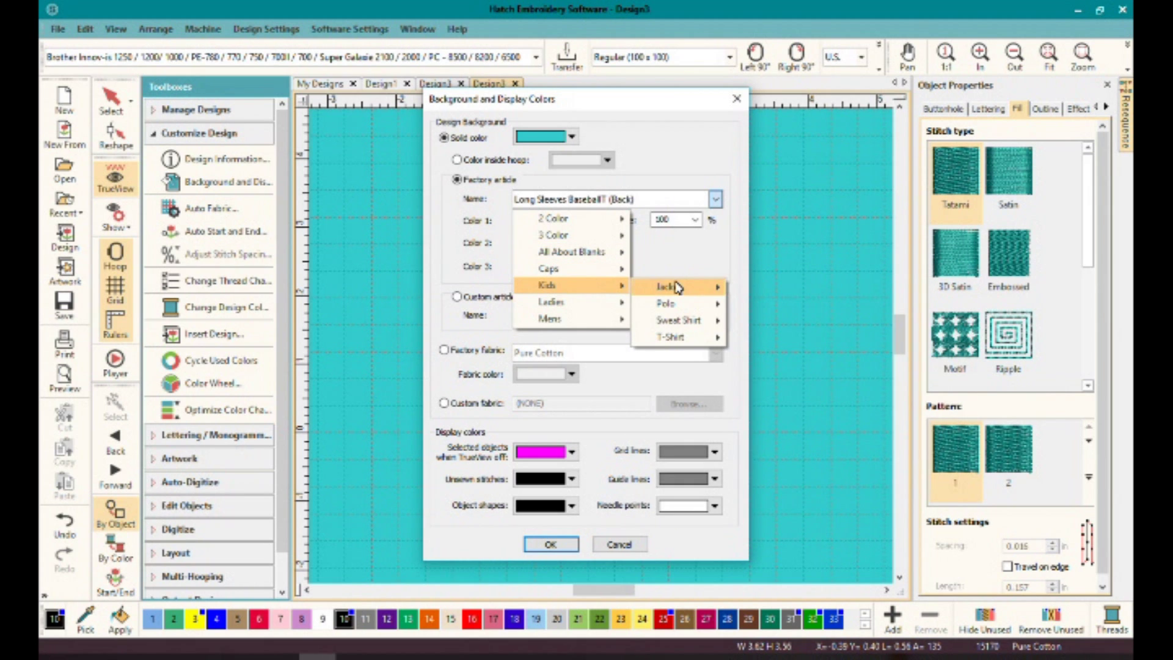
{"action": "mouse_move", "coordinate": [677, 287]}
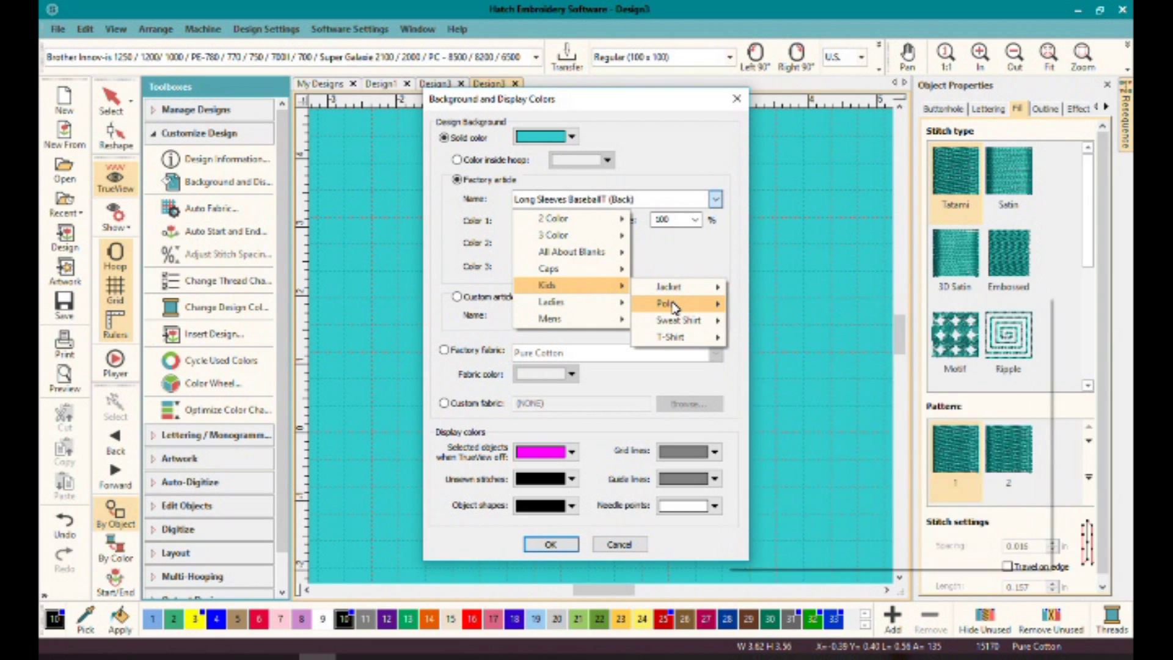
{"action": "mouse_move", "coordinate": [676, 323]}
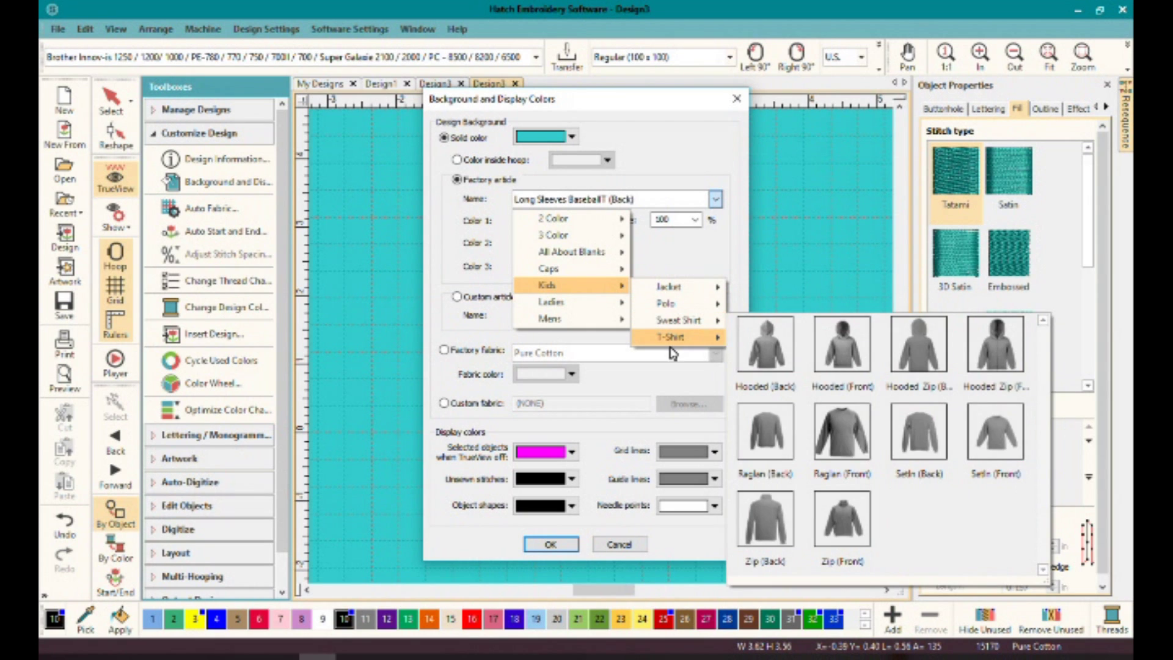
{"action": "mouse_move", "coordinate": [609, 309]}
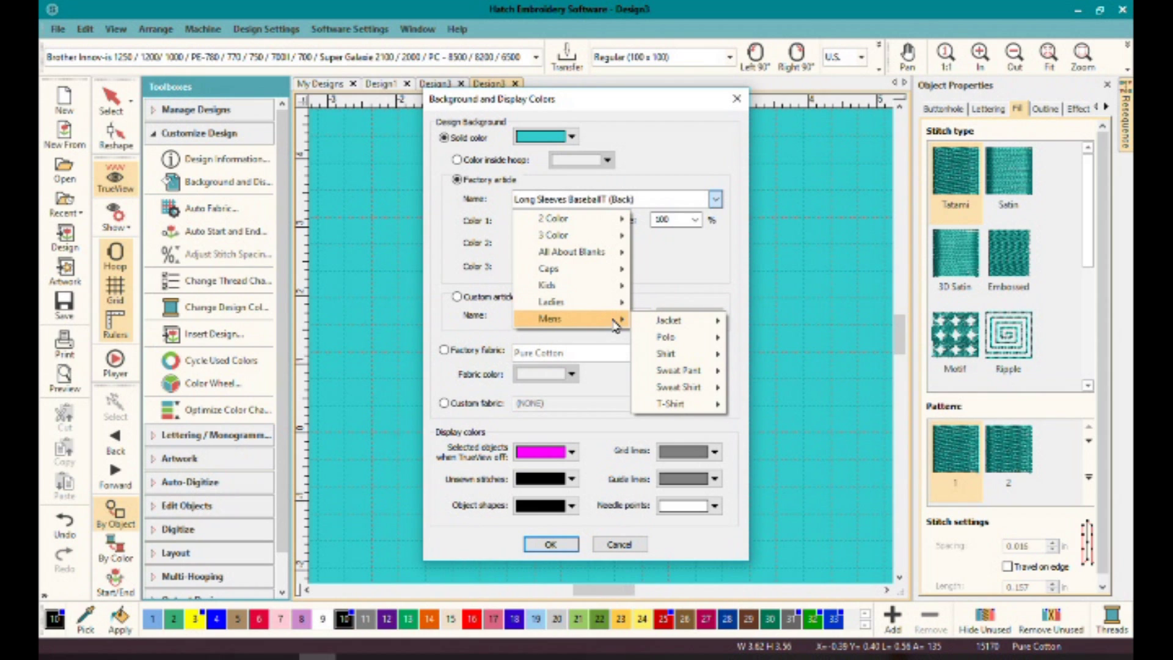
{"action": "left_click", "coordinate": [457, 321]}
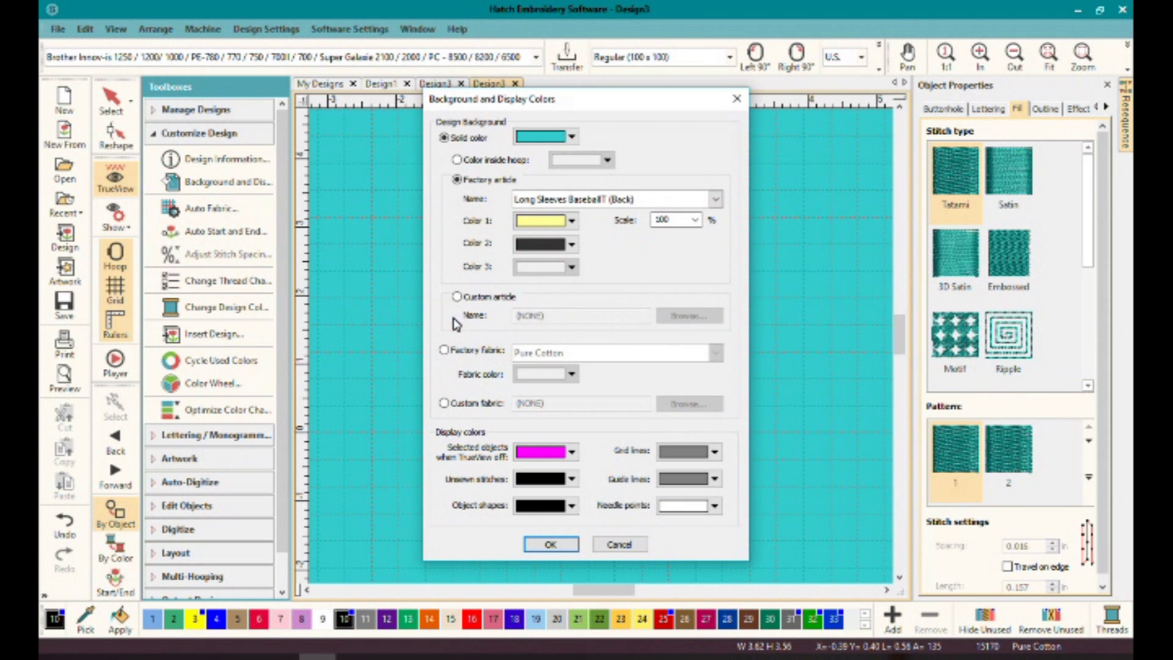
{"action": "left_click", "coordinate": [444, 349]}
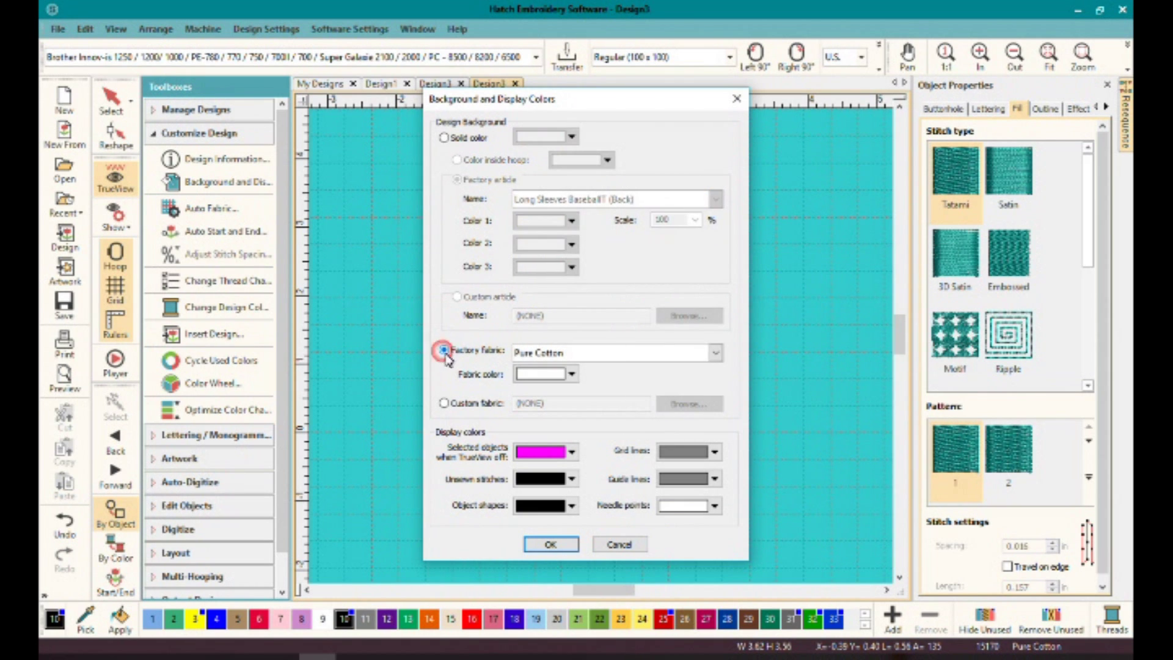
{"action": "left_click", "coordinate": [715, 353]}
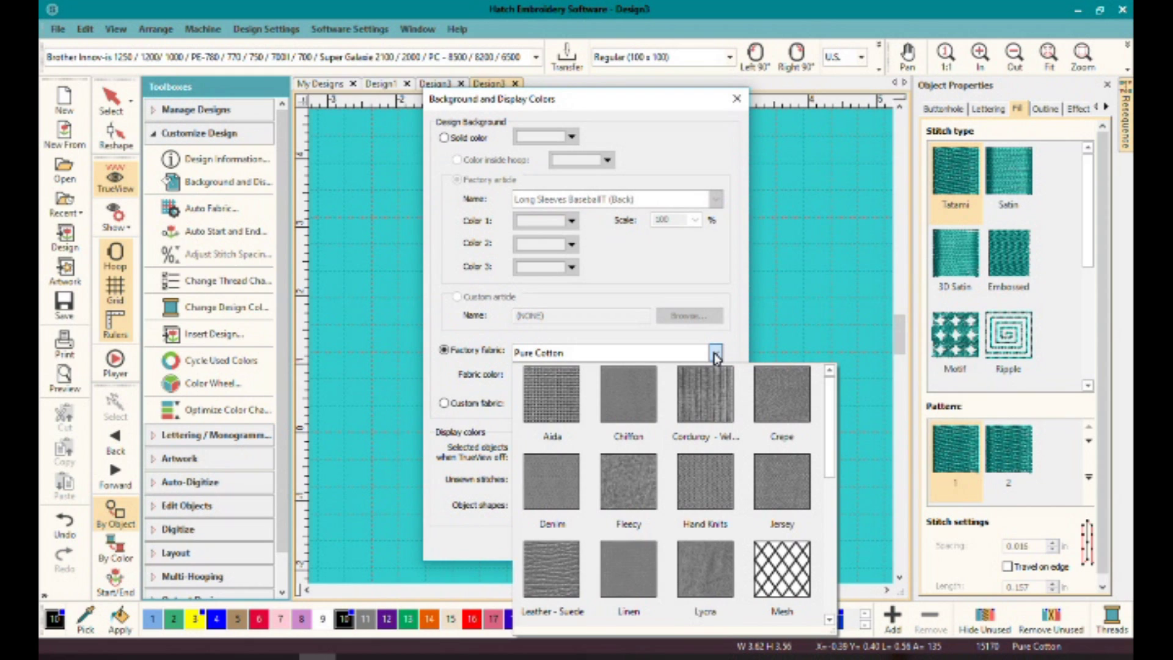
{"action": "left_click", "coordinate": [715, 354]}
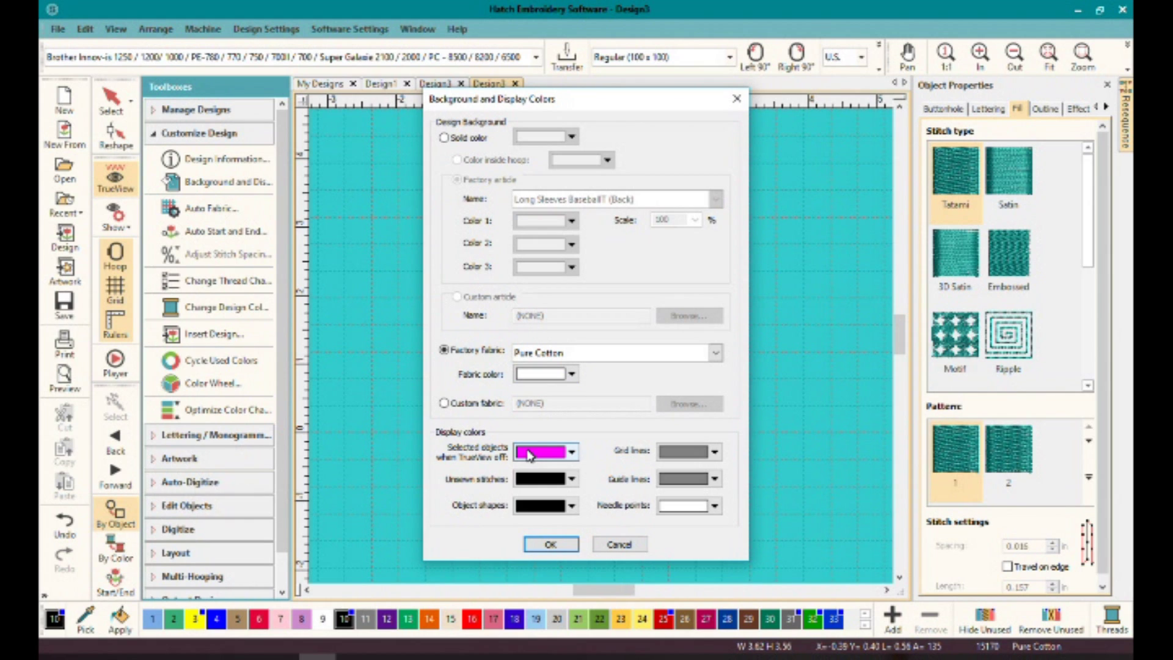
{"action": "left_click", "coordinate": [445, 139]}
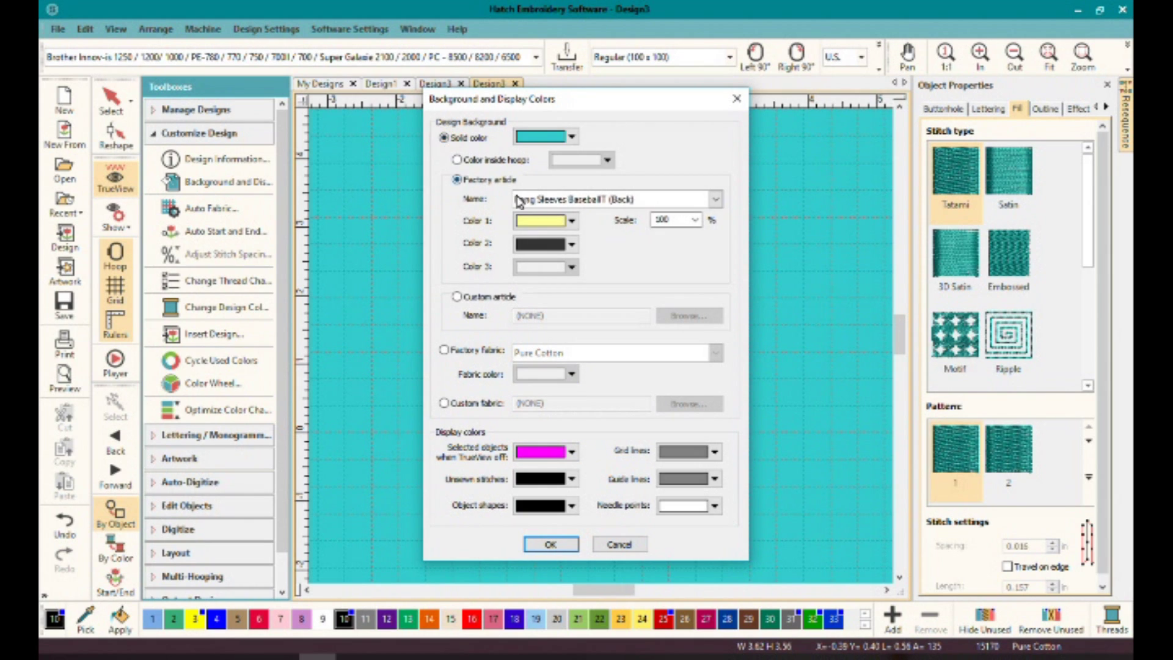
Pick Pure Cotton in the Auto Fabric dialog, then cancel without applying it.
{"action": "left_click", "coordinate": [551, 544]}
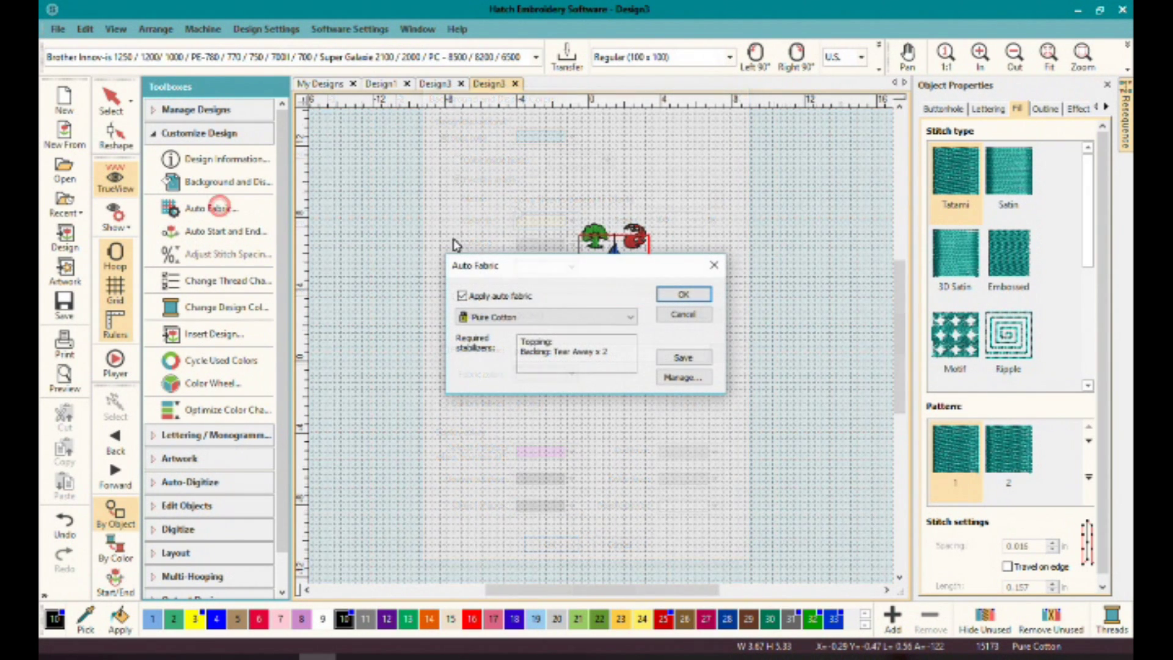
{"action": "left_click", "coordinate": [559, 318]}
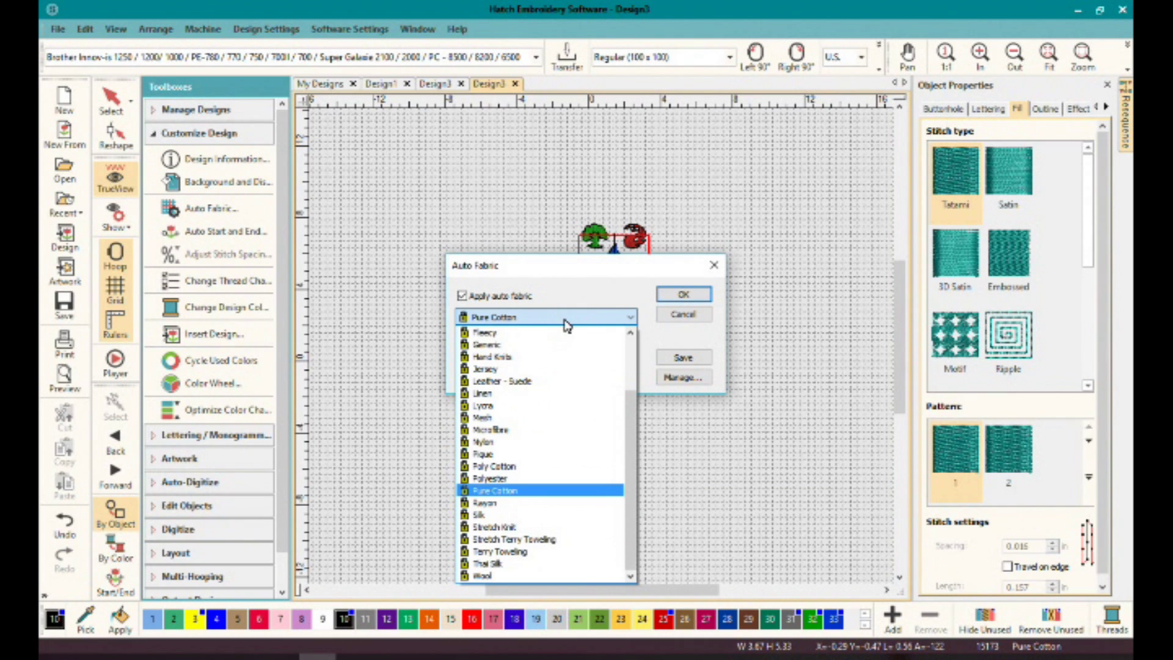
{"action": "left_click", "coordinate": [526, 491]}
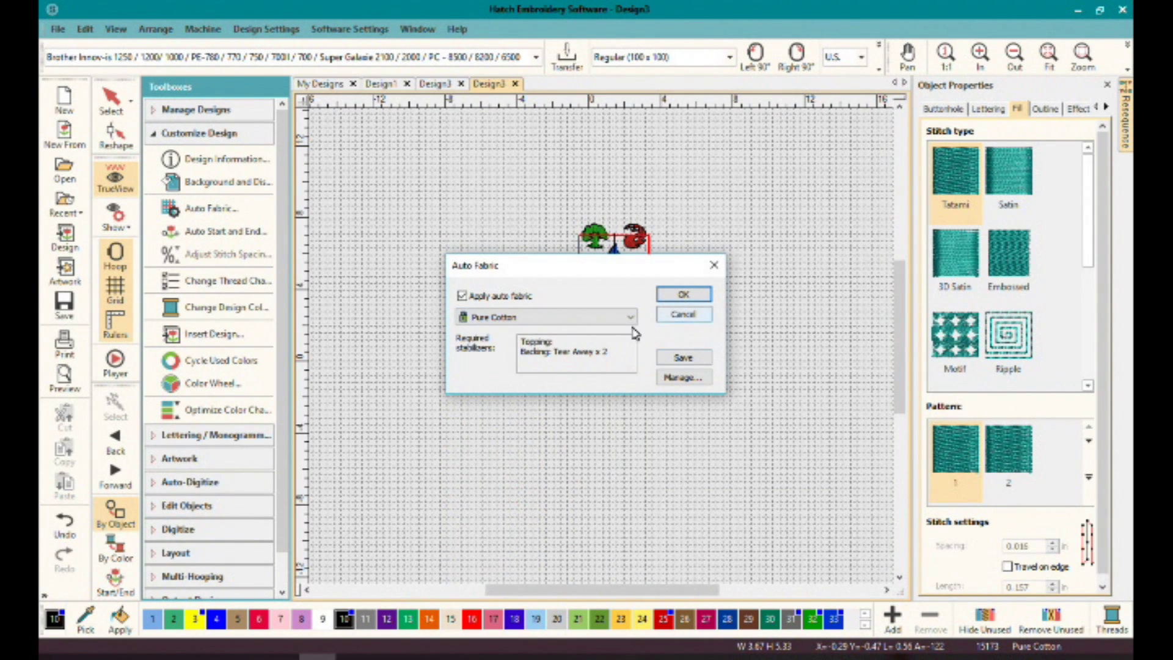
{"action": "left_click", "coordinate": [682, 314]}
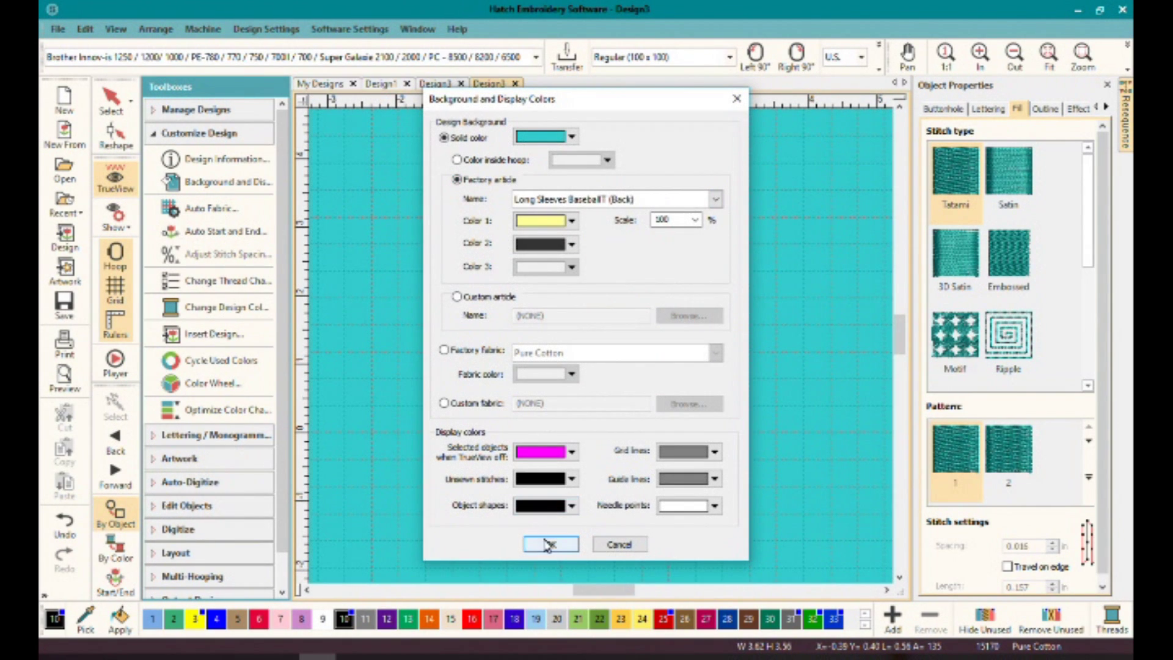
Confirm the background, then select the five-symbol design and move it higher on the shirt.
{"action": "left_click", "coordinate": [548, 544]}
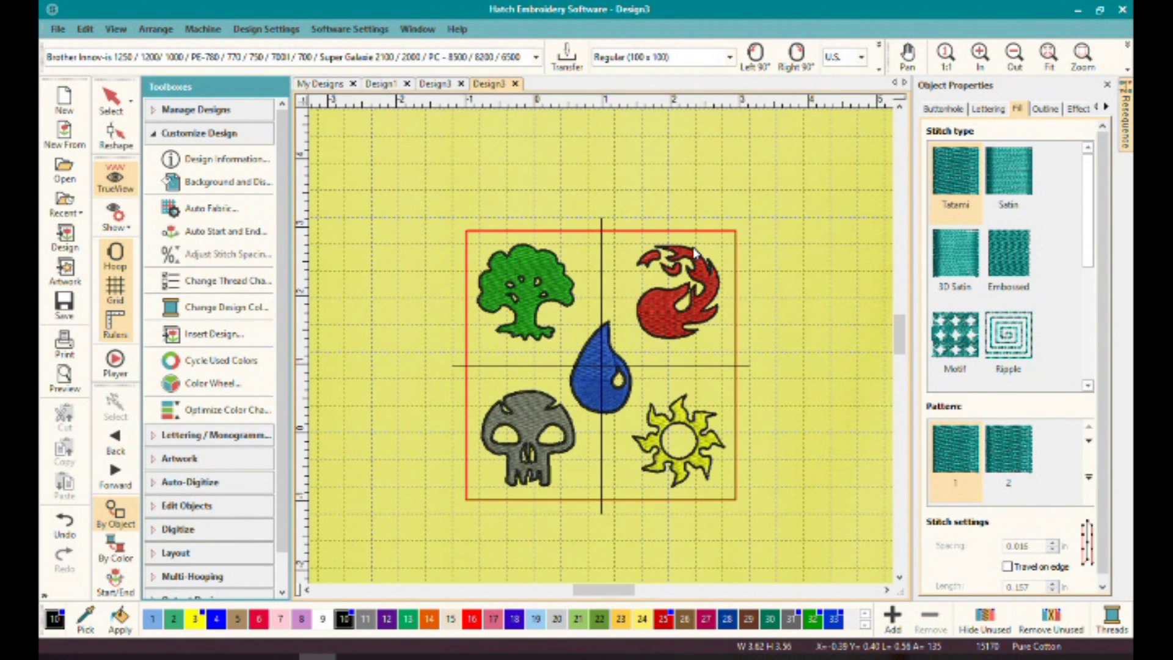
{"action": "scroll", "coordinate": [605, 342], "scroll_direction": "down", "scroll_amount": 6}
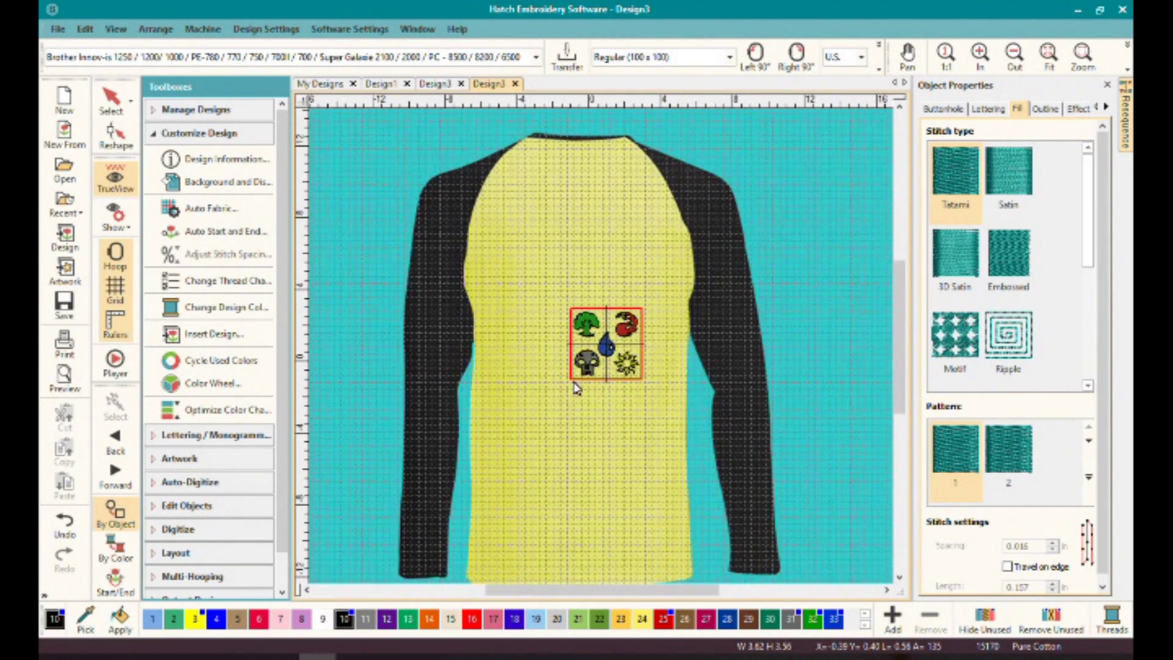
{"action": "left_click_drag", "start_coordinate": [666, 300], "coordinate": [563, 397]}
{"action": "left_click_drag", "start_coordinate": [606, 345], "coordinate": [619, 263]}
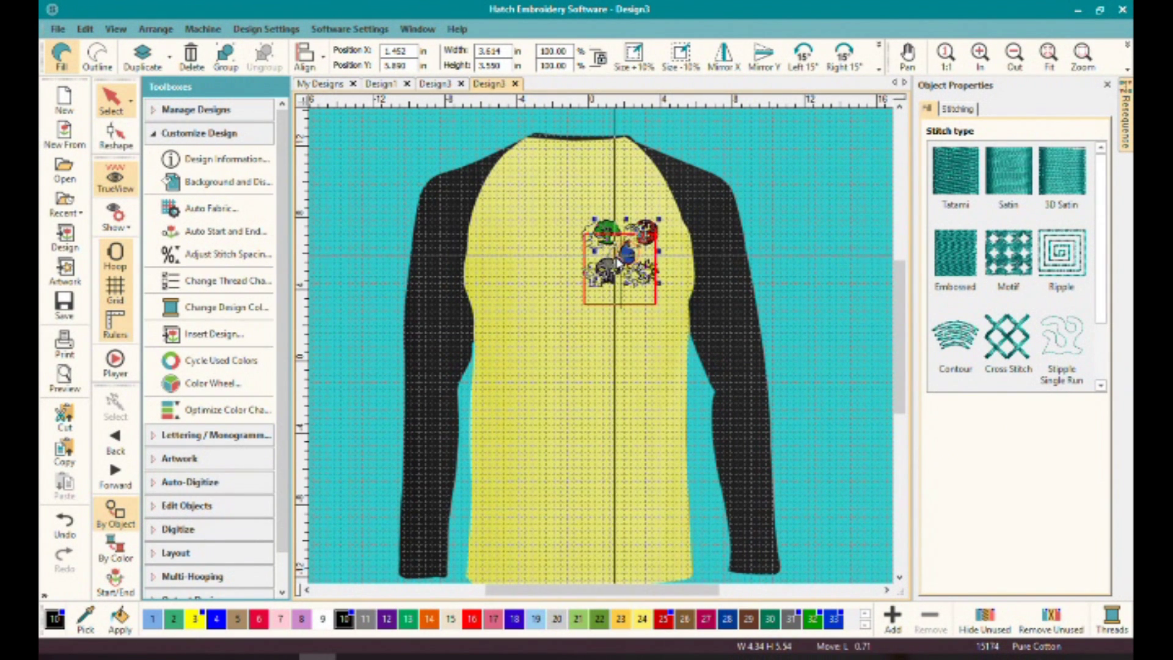
{"action": "left_click", "coordinate": [628, 375]}
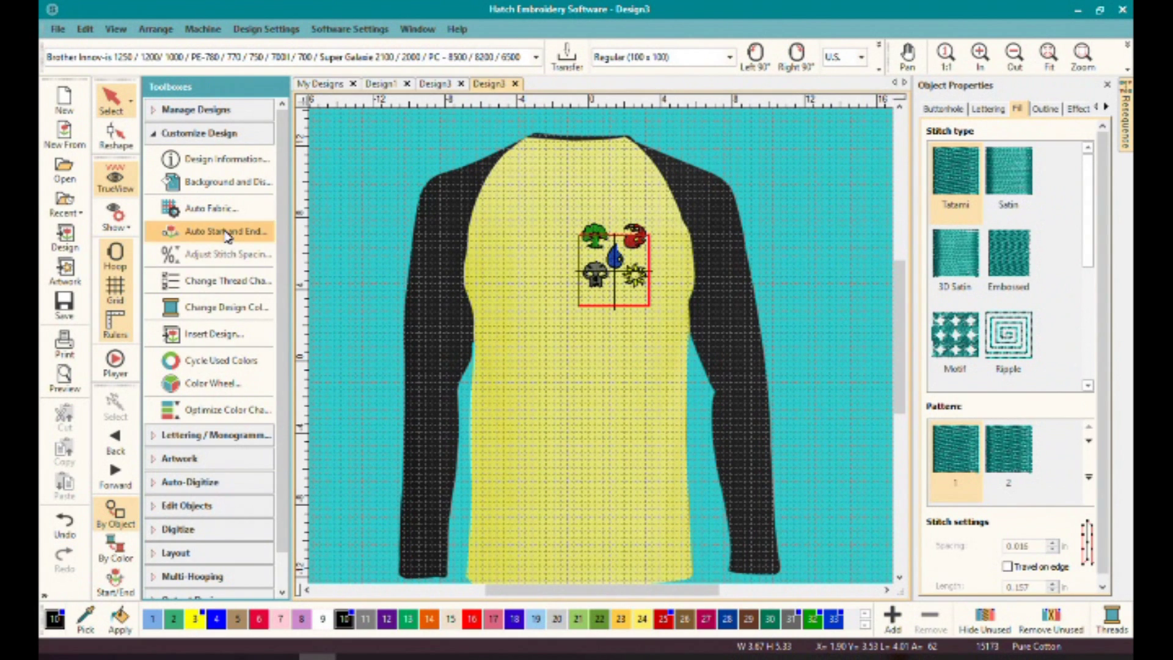
Change the background to Factory fabric Pure Cotton.
{"action": "left_click", "coordinate": [226, 182]}
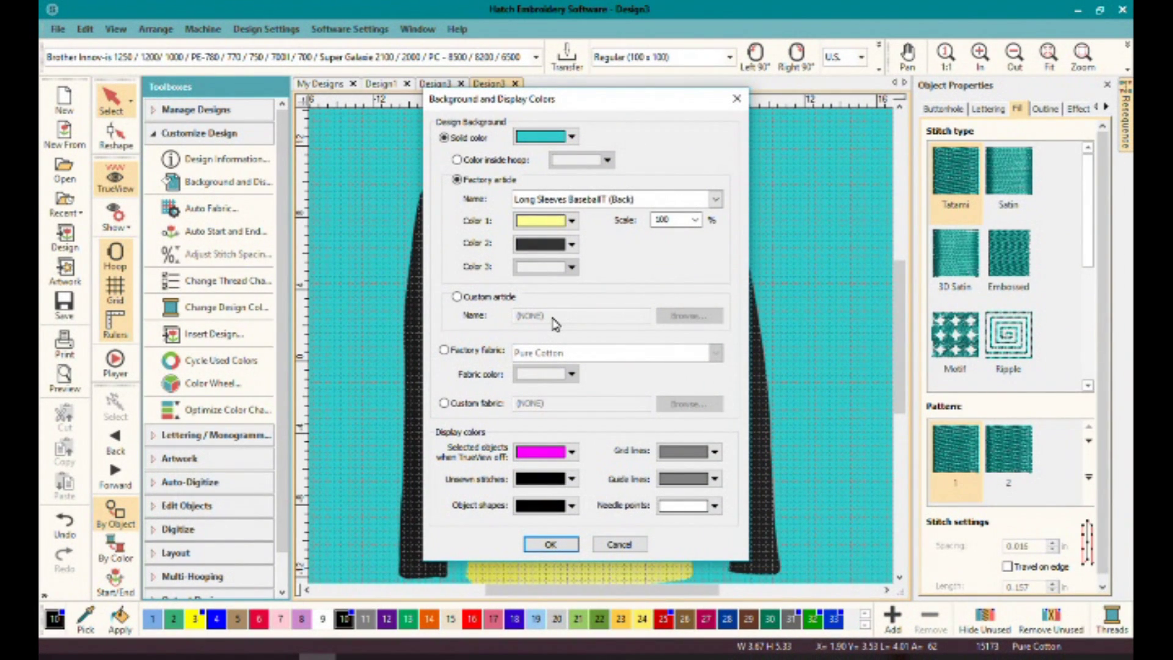
{"action": "left_click", "coordinate": [444, 350]}
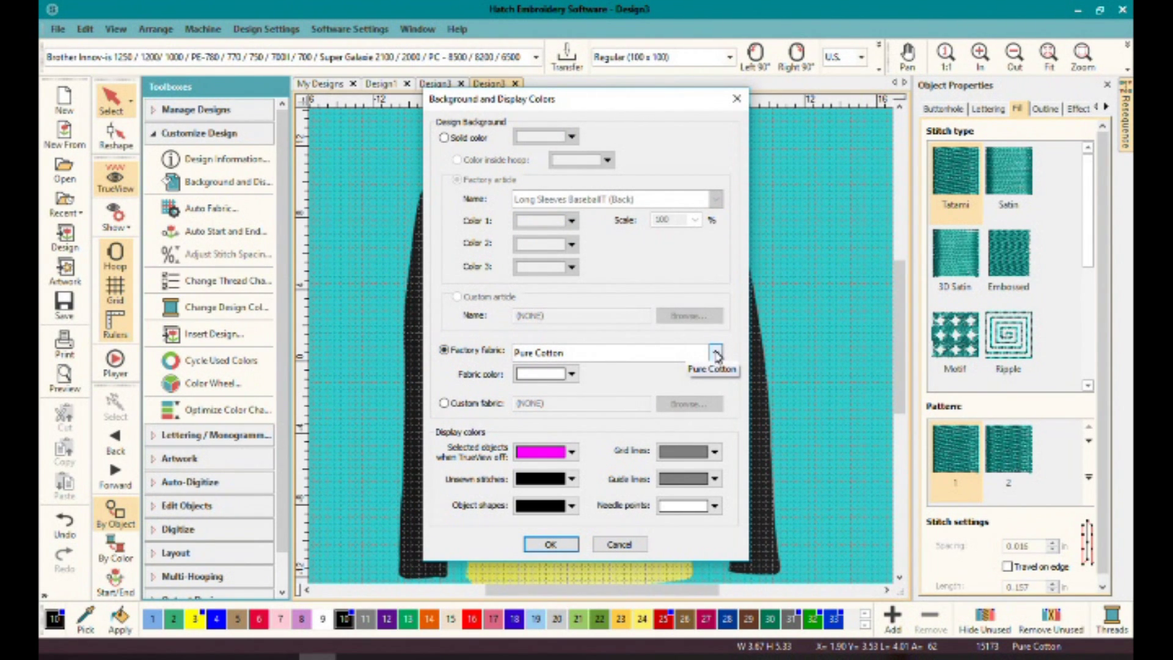
{"action": "left_click", "coordinate": [565, 546]}
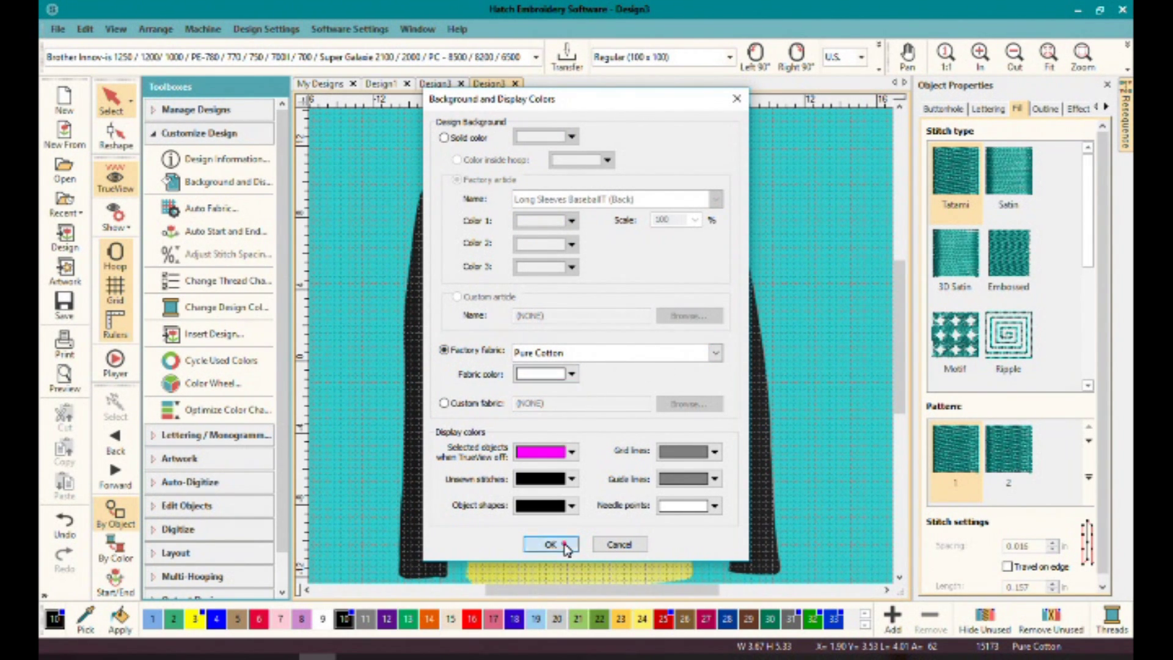
Apply the Pure Cotton automatic fabric settings to the design.
{"action": "left_click", "coordinate": [221, 209]}
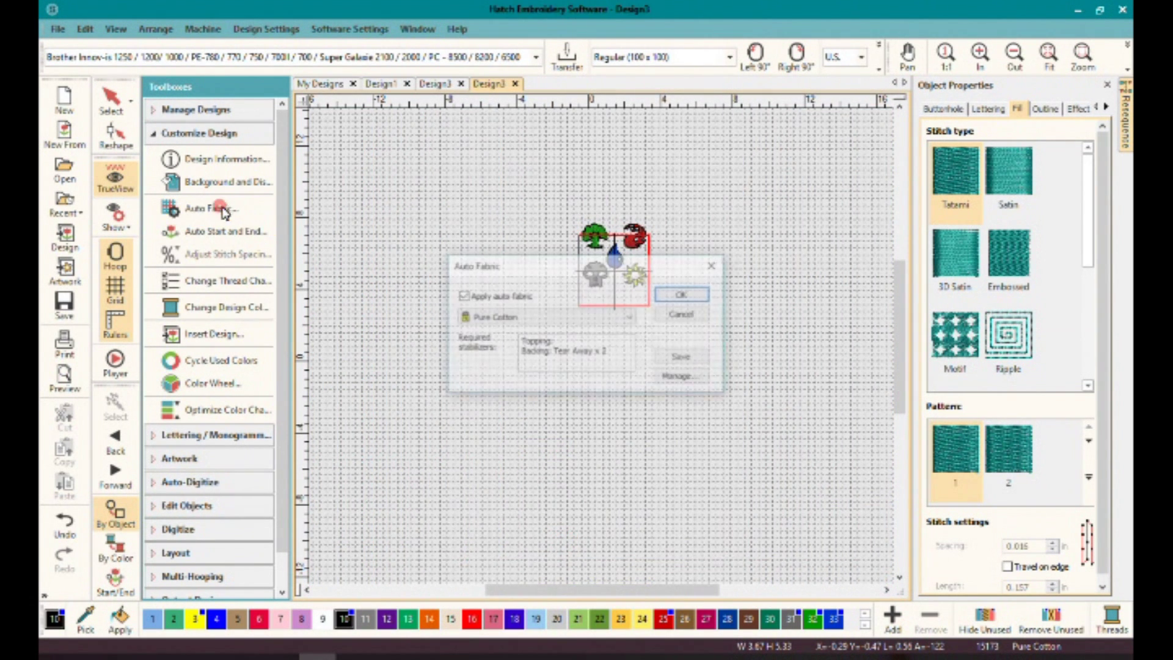
{"action": "left_click", "coordinate": [565, 319]}
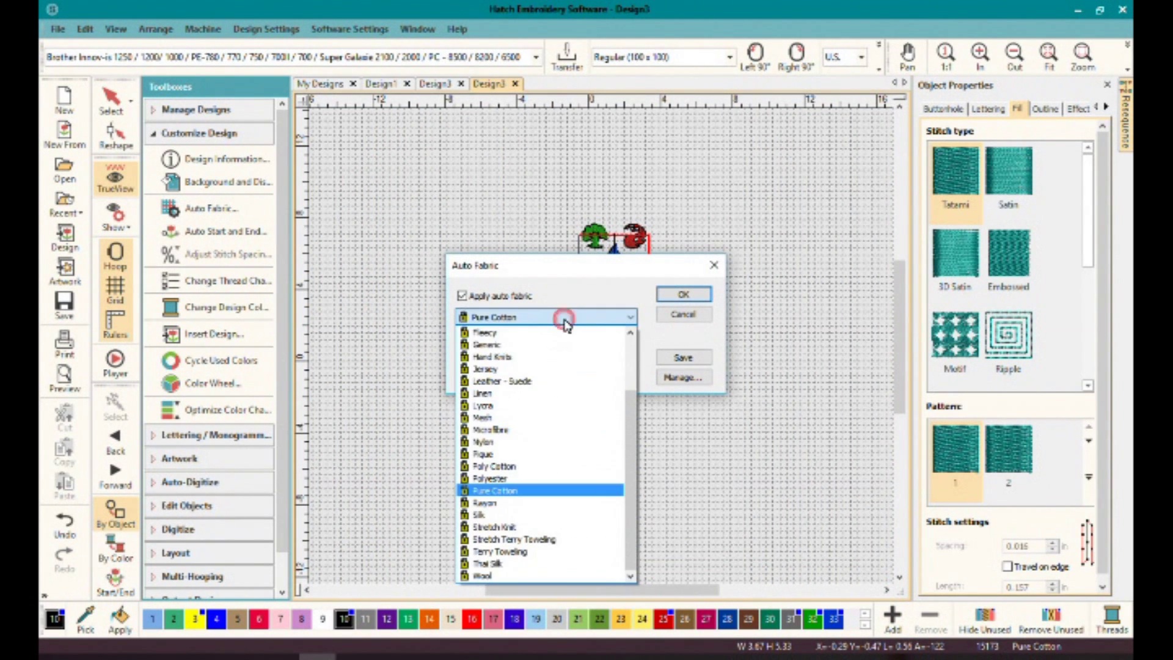
{"action": "left_click", "coordinate": [524, 492]}
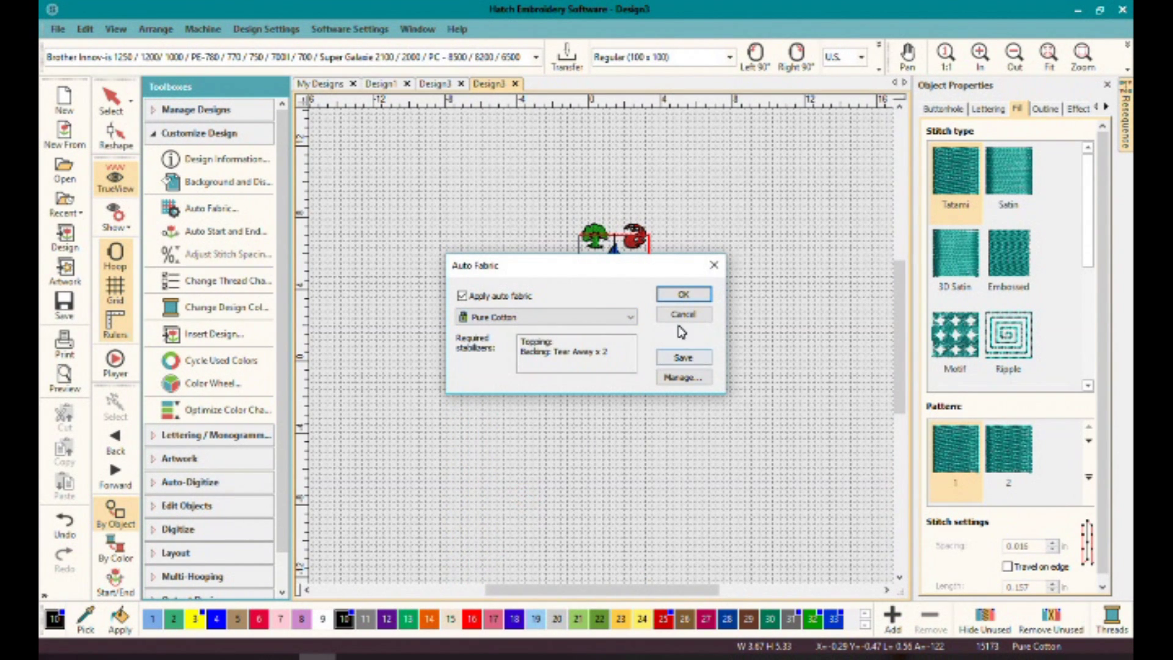
{"action": "left_click", "coordinate": [683, 294]}
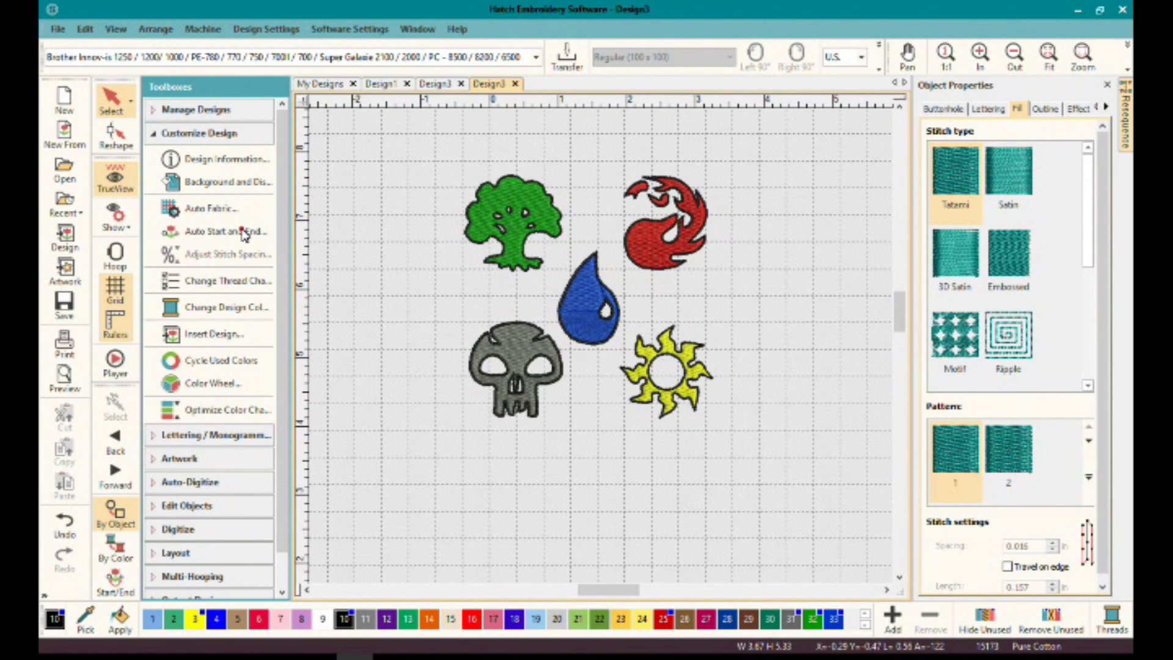
{"action": "left_click", "coordinate": [244, 235]}
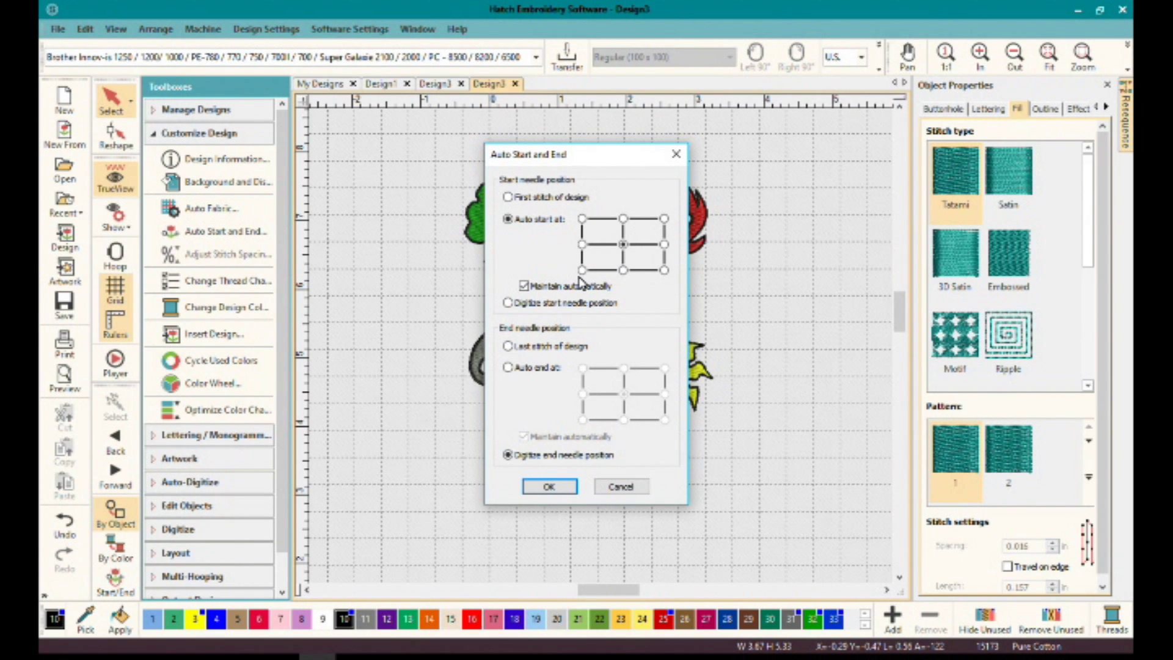
Try the needle start options: first stitch, preset bottom centre, bottom left, centre and manual.
{"action": "left_click", "coordinate": [512, 200]}
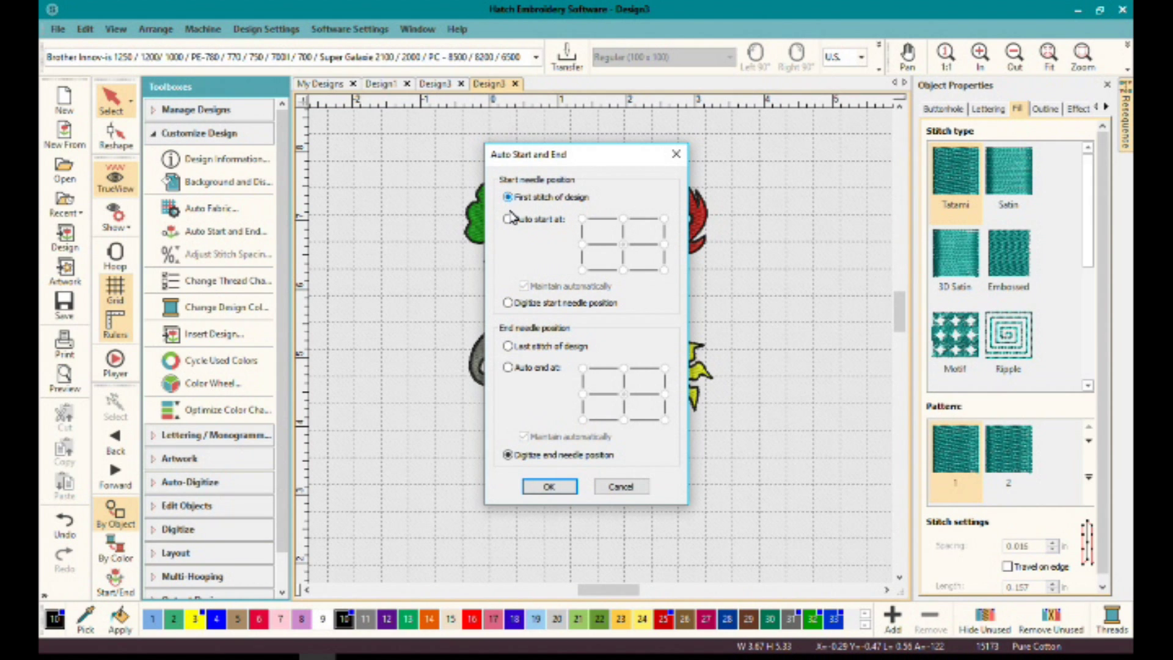
{"action": "left_click", "coordinate": [510, 218]}
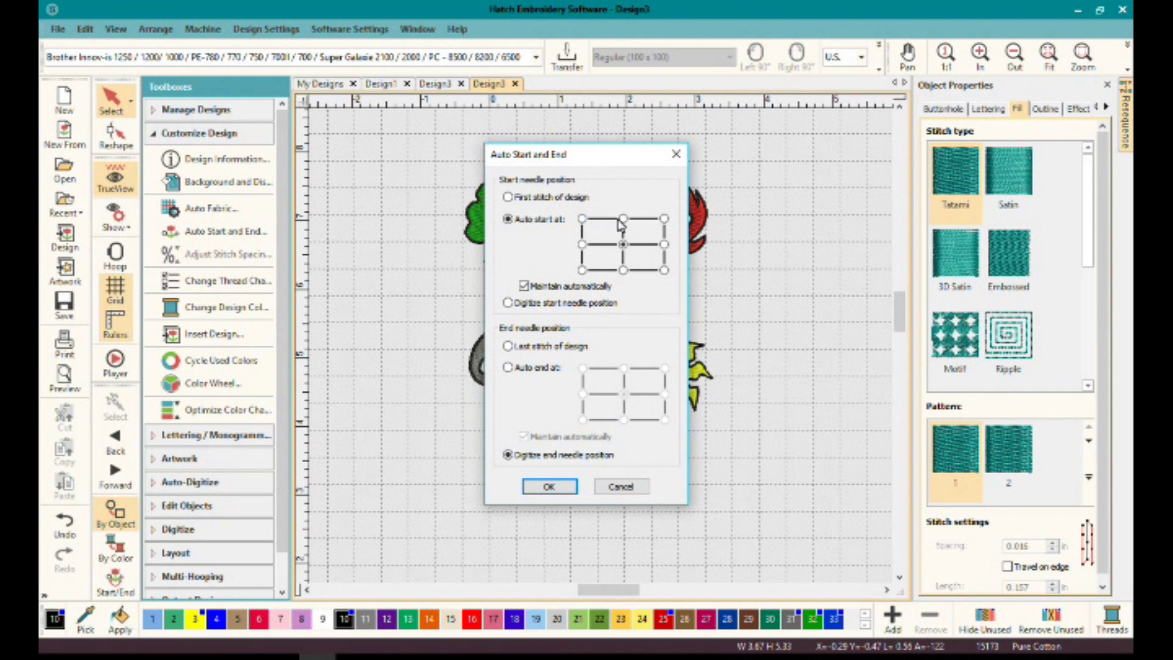
{"action": "left_click", "coordinate": [623, 269]}
{"action": "left_click", "coordinate": [582, 269]}
{"action": "left_click", "coordinate": [623, 244]}
{"action": "left_click", "coordinate": [508, 303]}
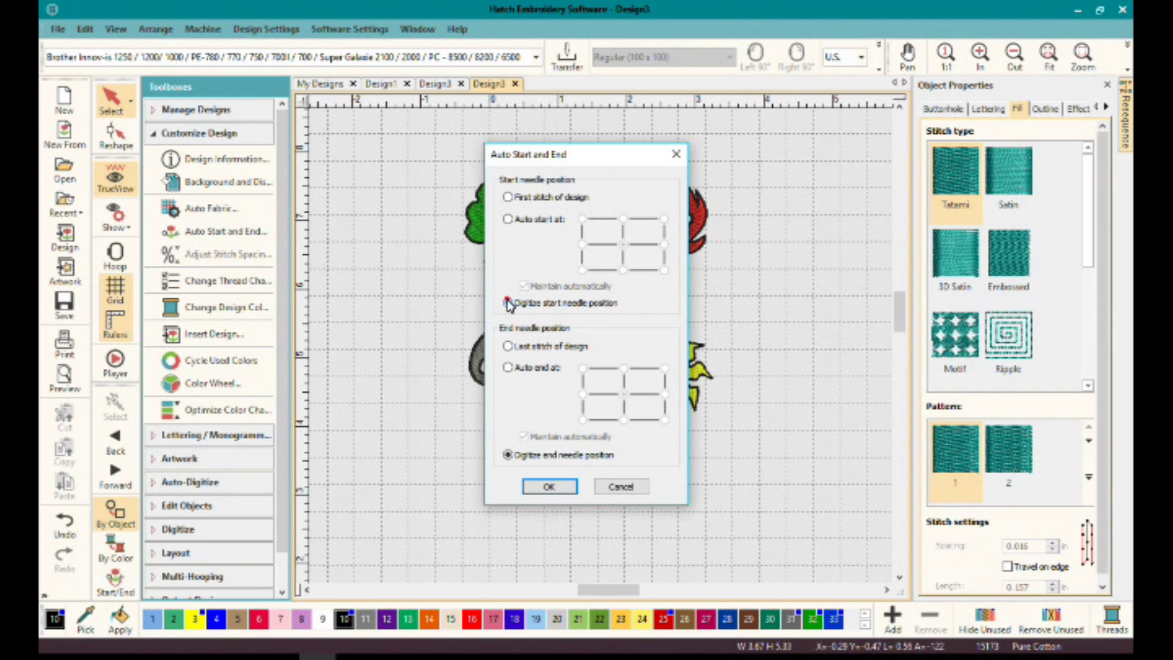
{"action": "left_click", "coordinate": [508, 218]}
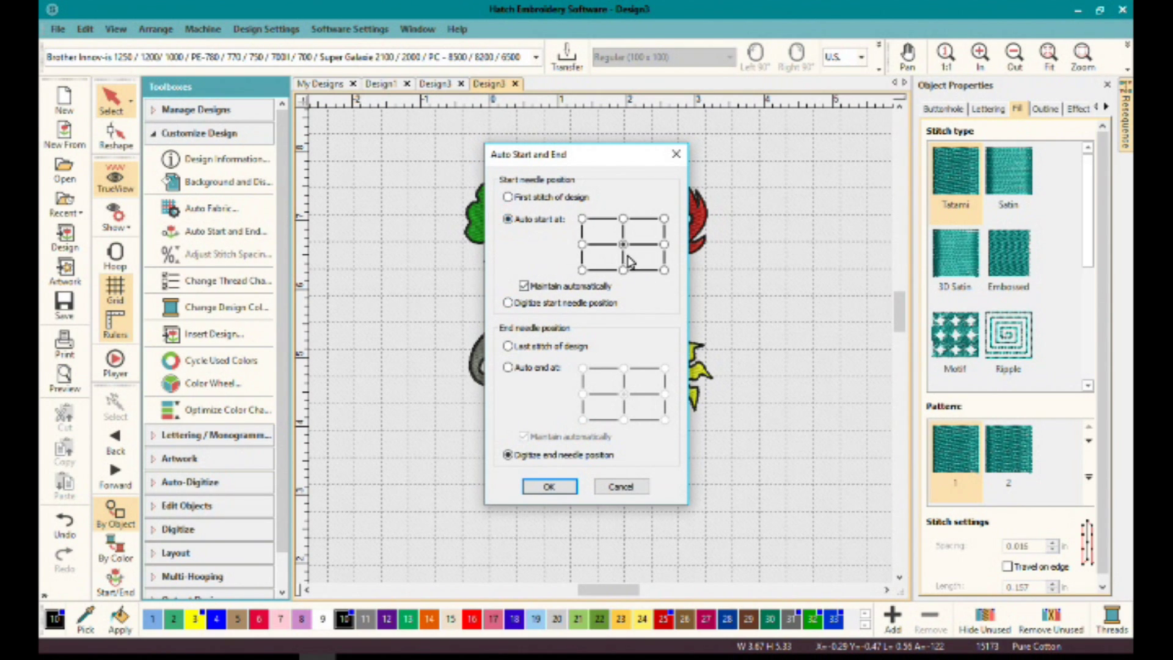
Try preset and manual end points, cancel all changes, and open the Start & end help page.
{"action": "left_click", "coordinate": [508, 368]}
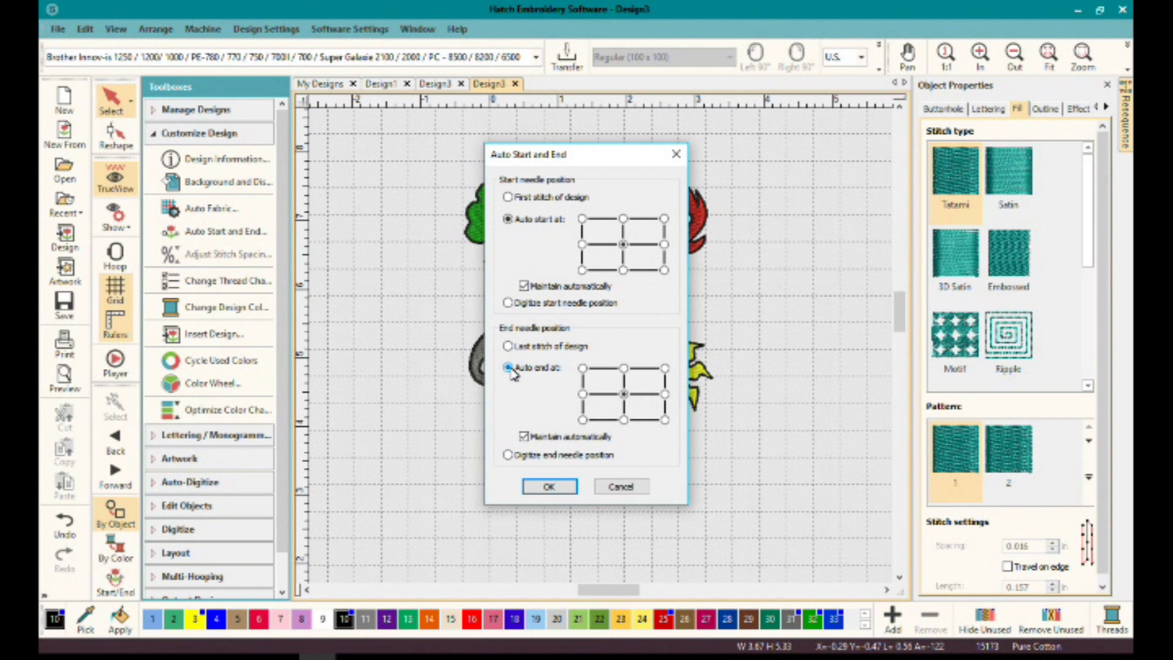
{"action": "left_click", "coordinate": [507, 454]}
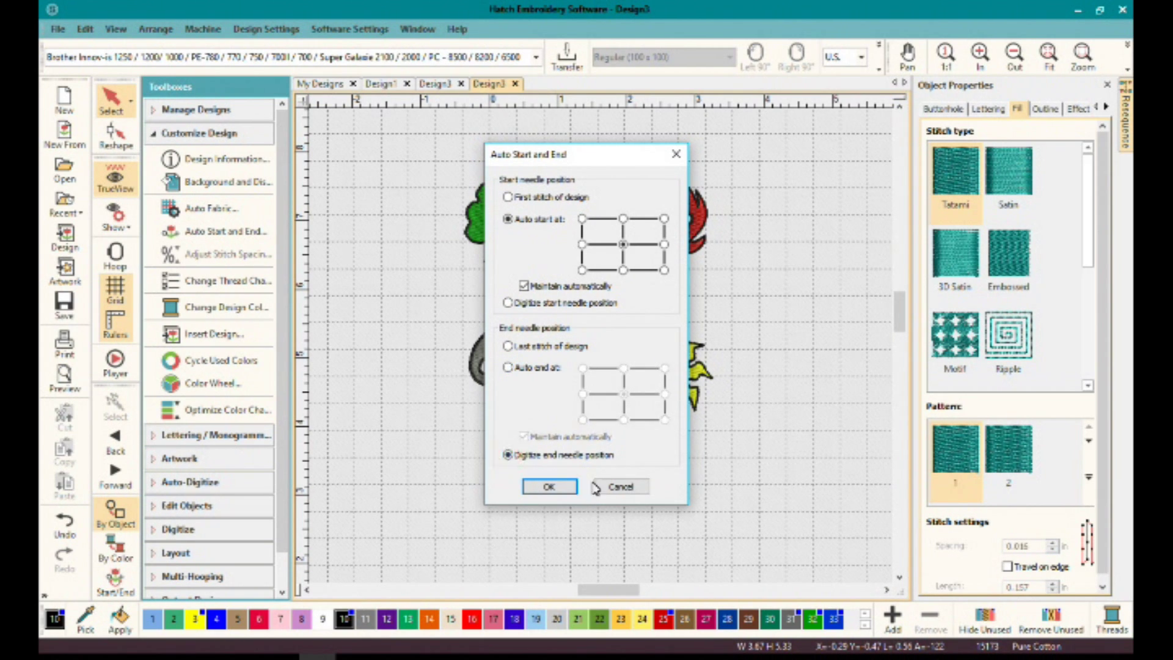
{"action": "left_click", "coordinate": [614, 486]}
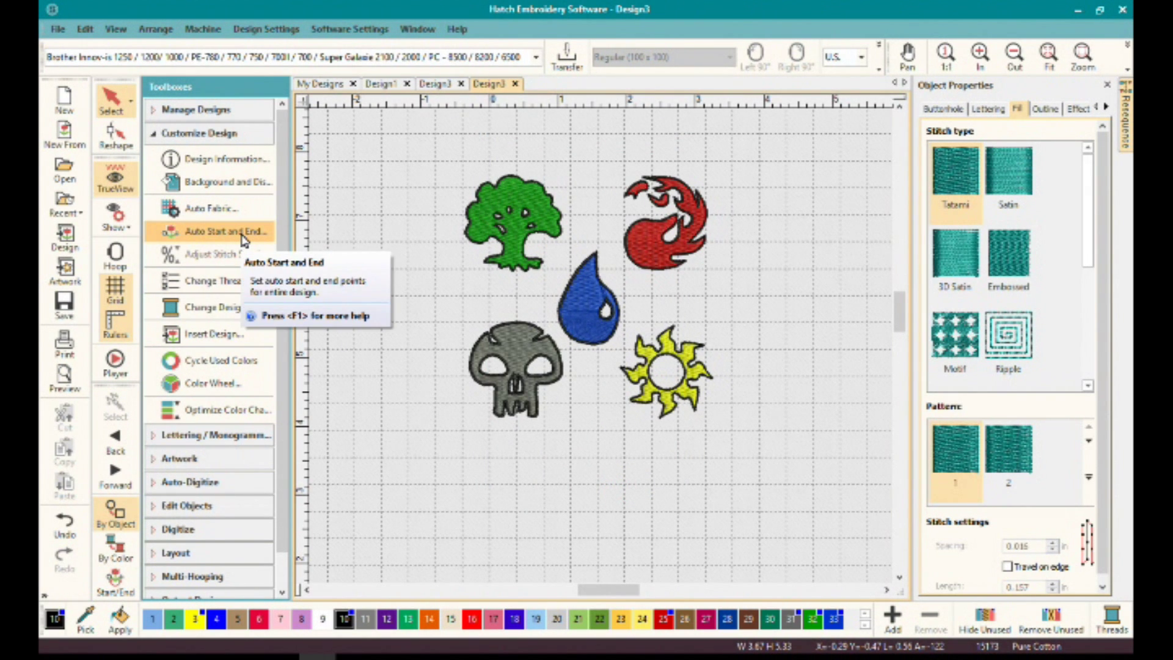
{"action": "key", "text": "F1"}
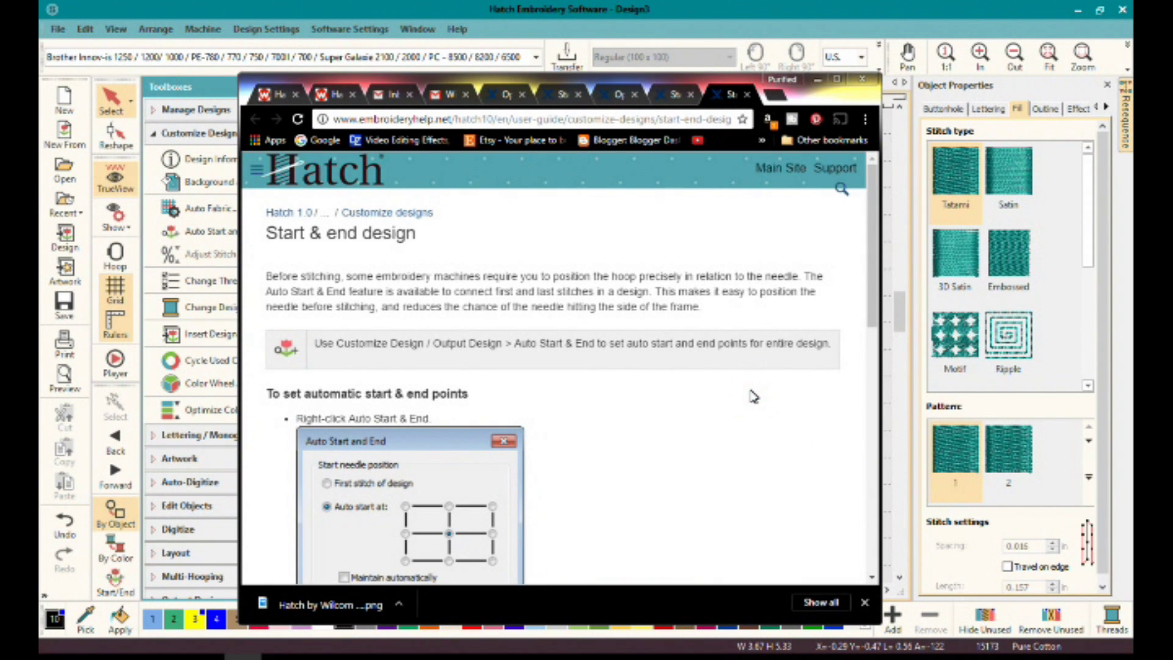
Scroll through the Start & end design help page.
{"action": "scroll", "coordinate": [753, 397], "scroll_direction": "down", "scroll_amount": 3}
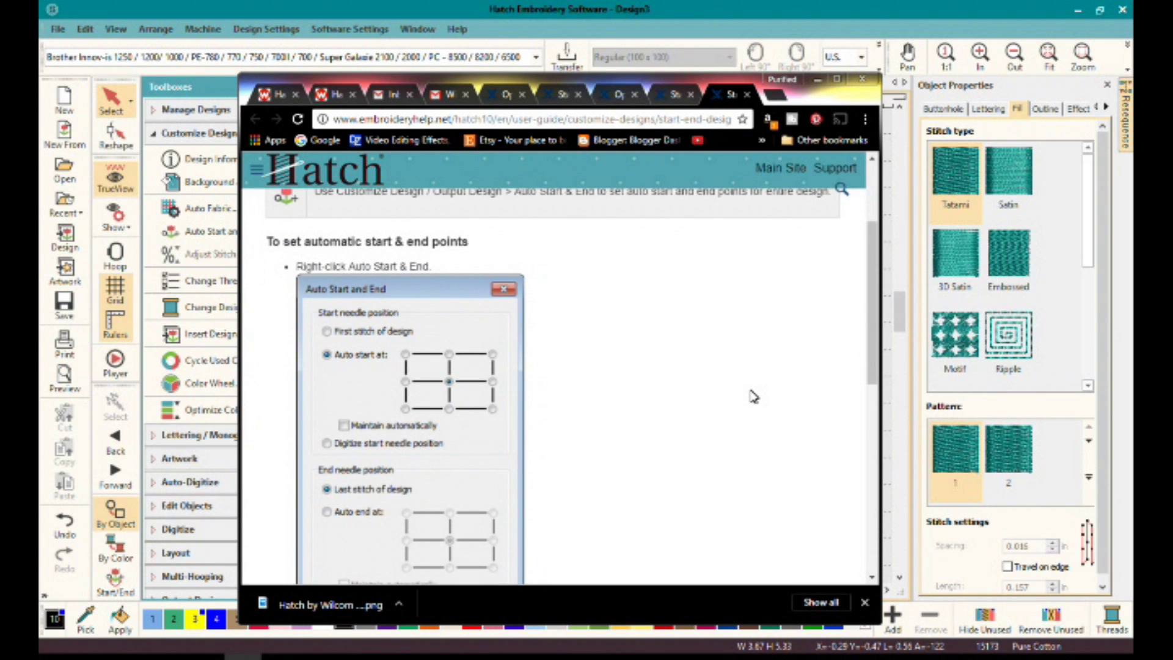
{"action": "scroll", "coordinate": [753, 397], "scroll_direction": "down", "scroll_amount": 2}
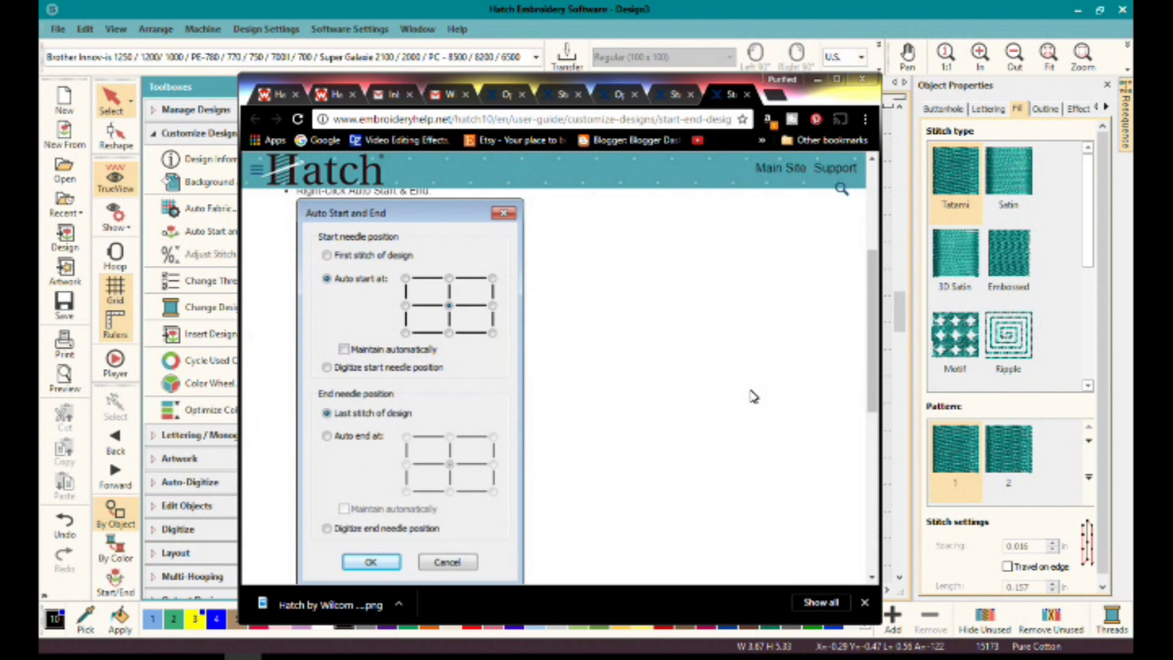
{"action": "scroll", "coordinate": [754, 397], "scroll_direction": "down", "scroll_amount": 2}
{"action": "scroll", "coordinate": [753, 397], "scroll_direction": "down", "scroll_amount": 3}
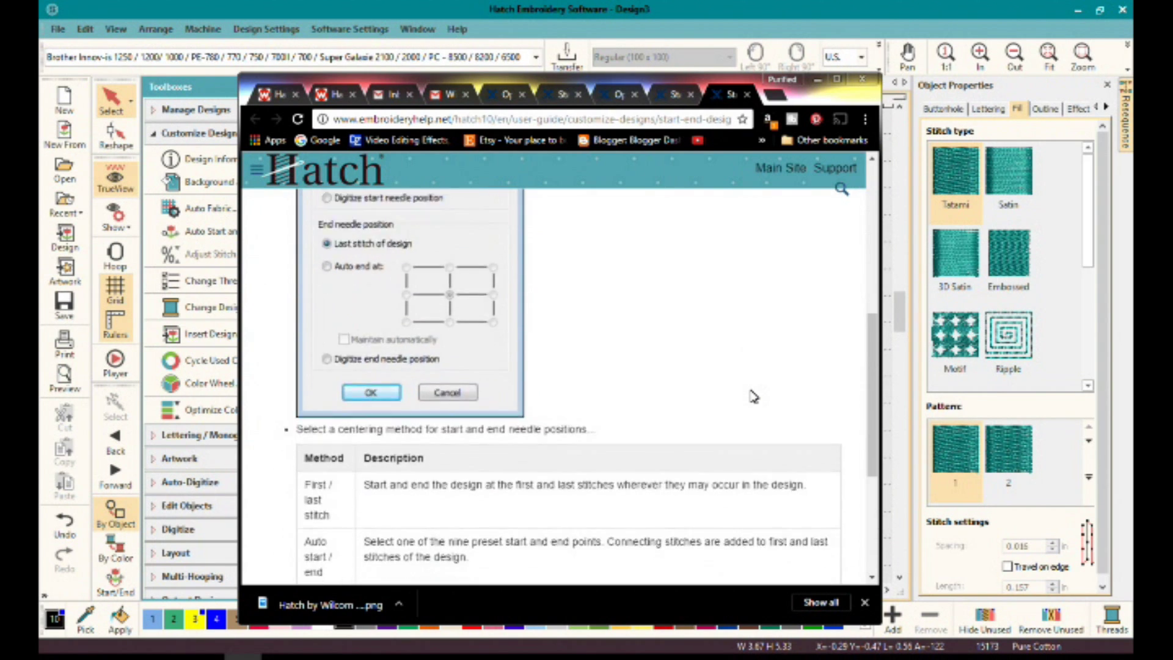
{"action": "scroll", "coordinate": [754, 397], "scroll_direction": "down", "scroll_amount": 2}
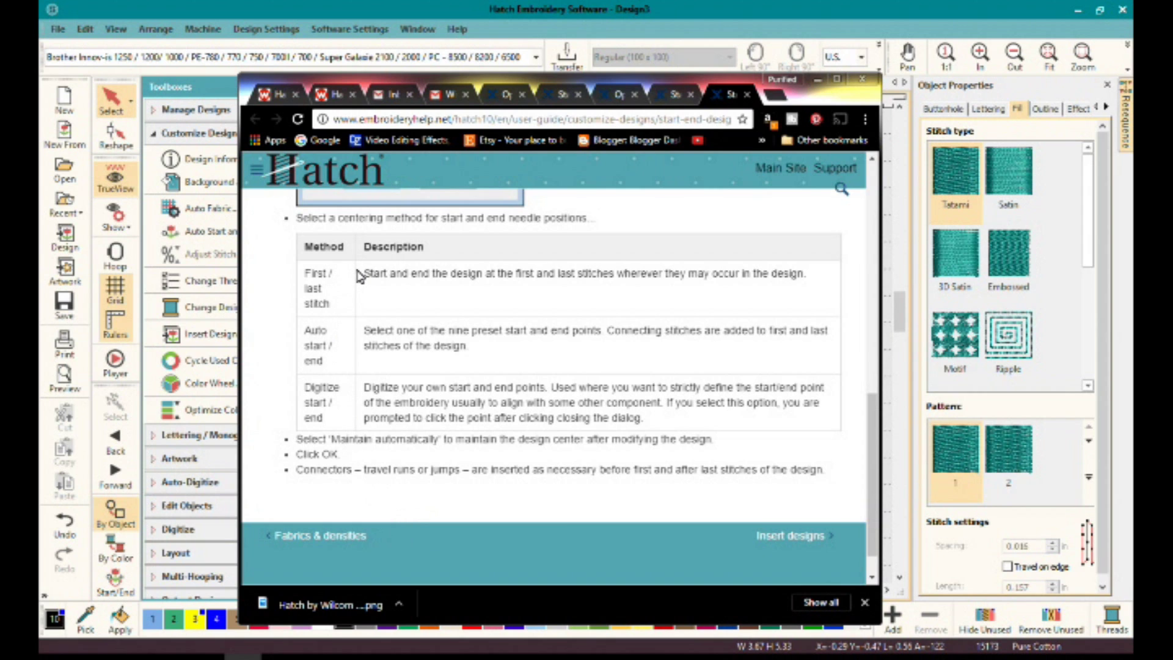
{"action": "scroll", "coordinate": [544, 391], "scroll_direction": "up", "scroll_amount": 10}
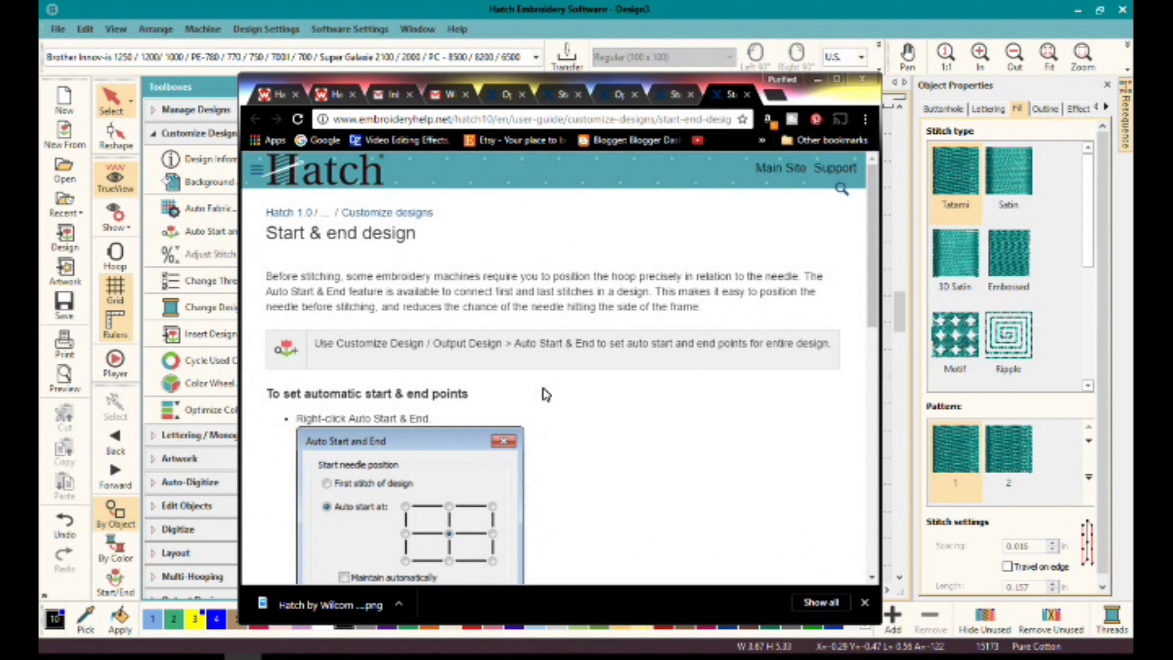
Go to the Hatch 1.0 documentation home, scroll down to the User guide, and minimise the browser.
{"action": "left_click", "coordinate": [300, 219]}
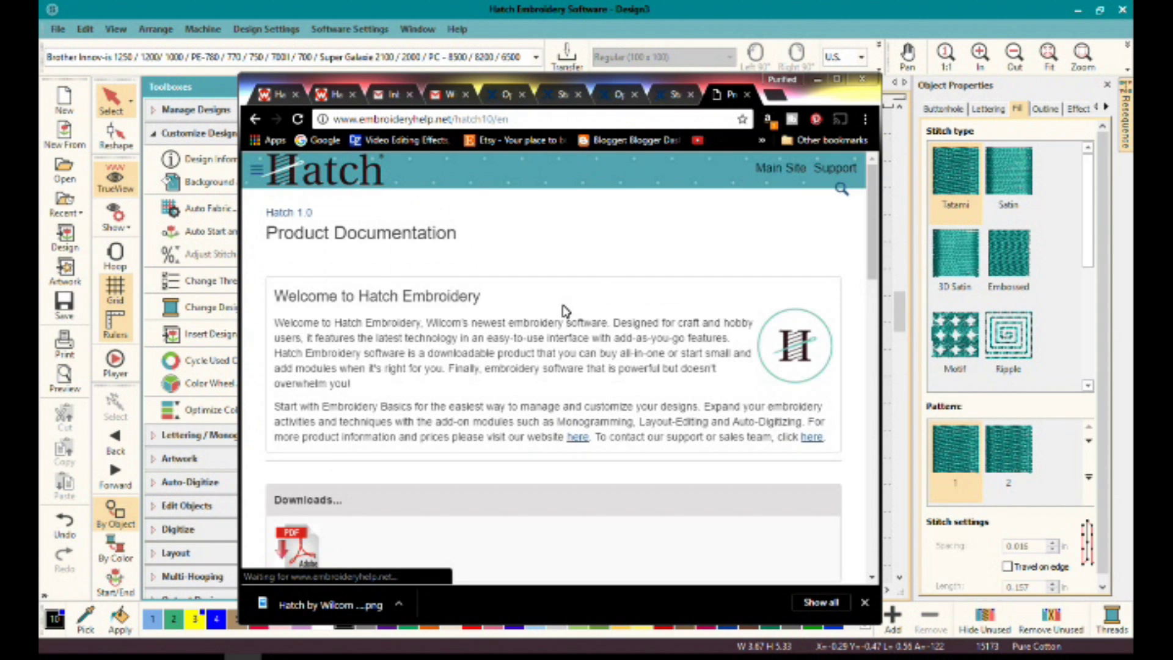
{"action": "scroll", "coordinate": [619, 323], "scroll_direction": "down", "scroll_amount": 6}
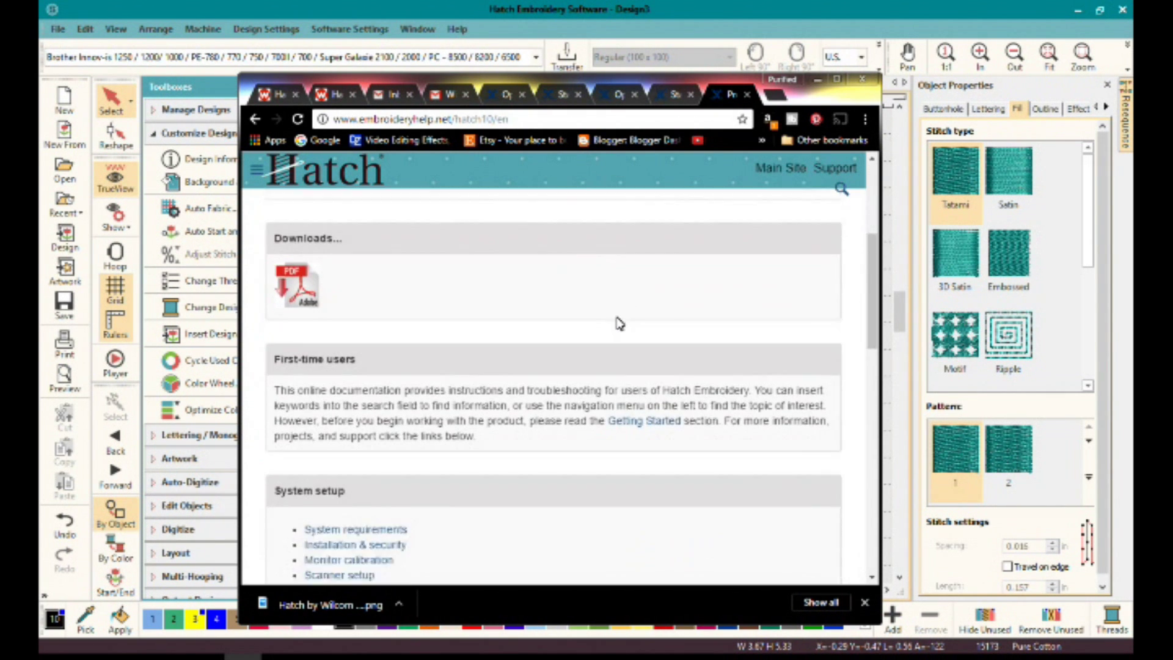
{"action": "scroll", "coordinate": [618, 323], "scroll_direction": "down", "scroll_amount": 3}
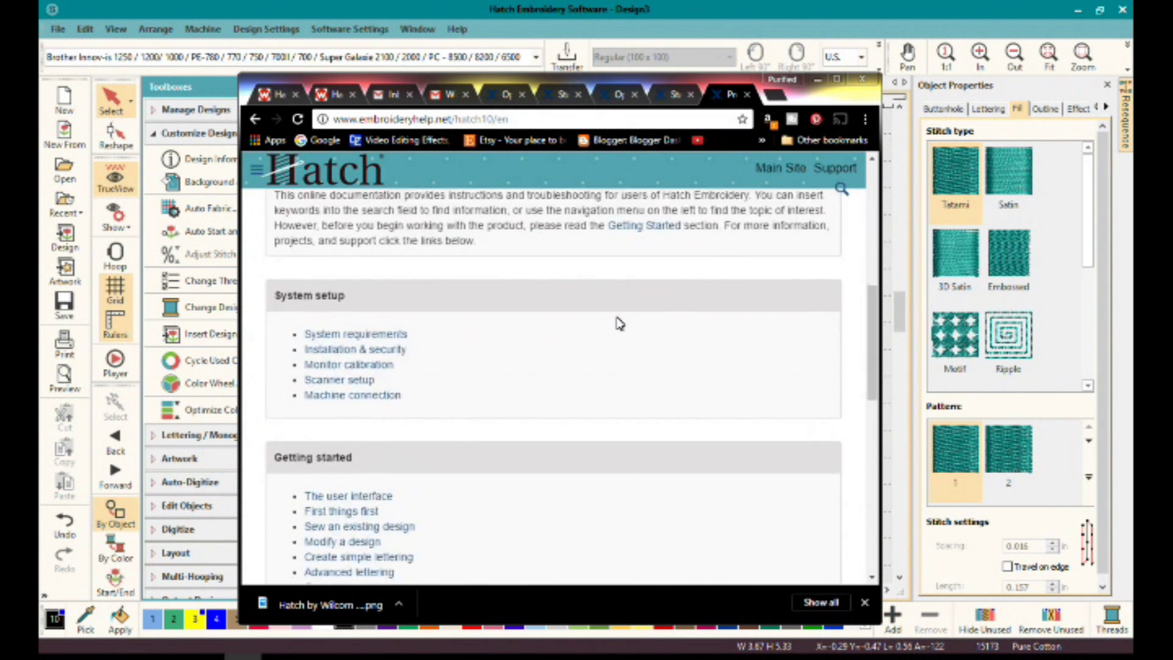
{"action": "scroll", "coordinate": [619, 323], "scroll_direction": "down", "scroll_amount": 5}
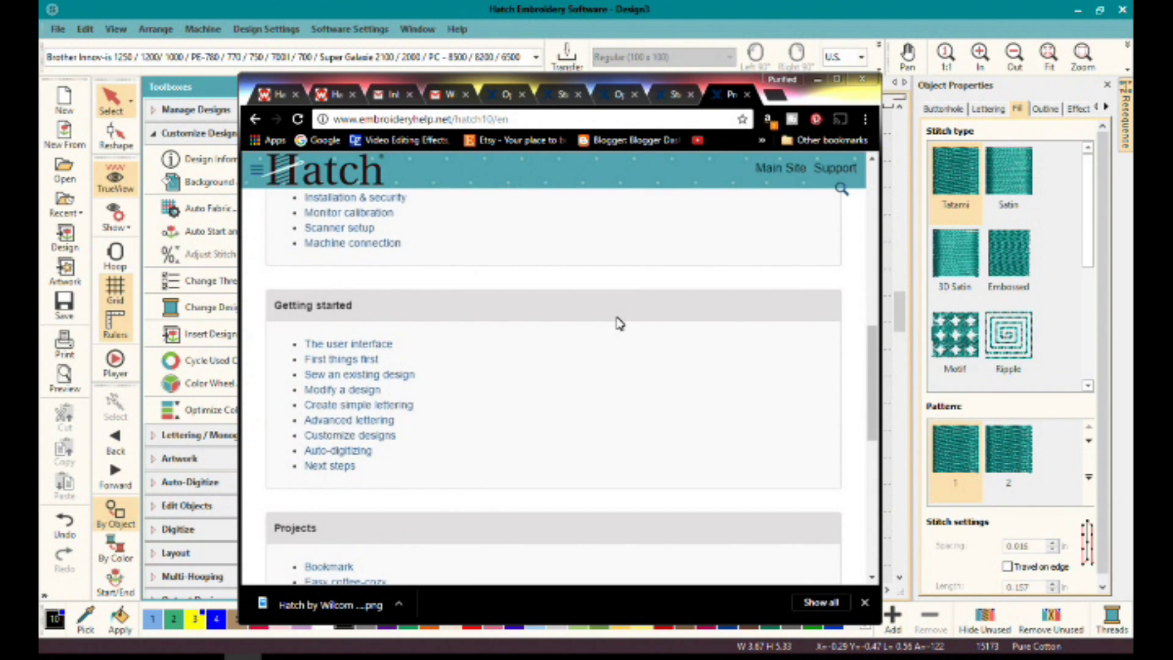
{"action": "scroll", "coordinate": [619, 322], "scroll_direction": "down", "scroll_amount": 7}
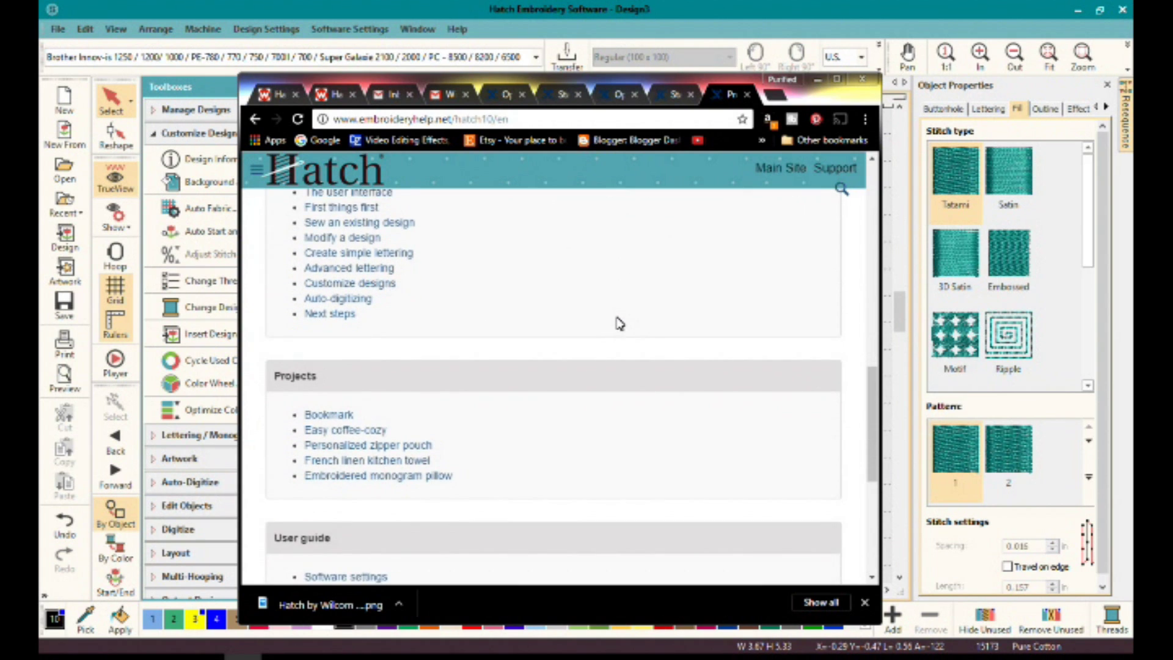
{"action": "scroll", "coordinate": [618, 323], "scroll_direction": "down", "scroll_amount": 7}
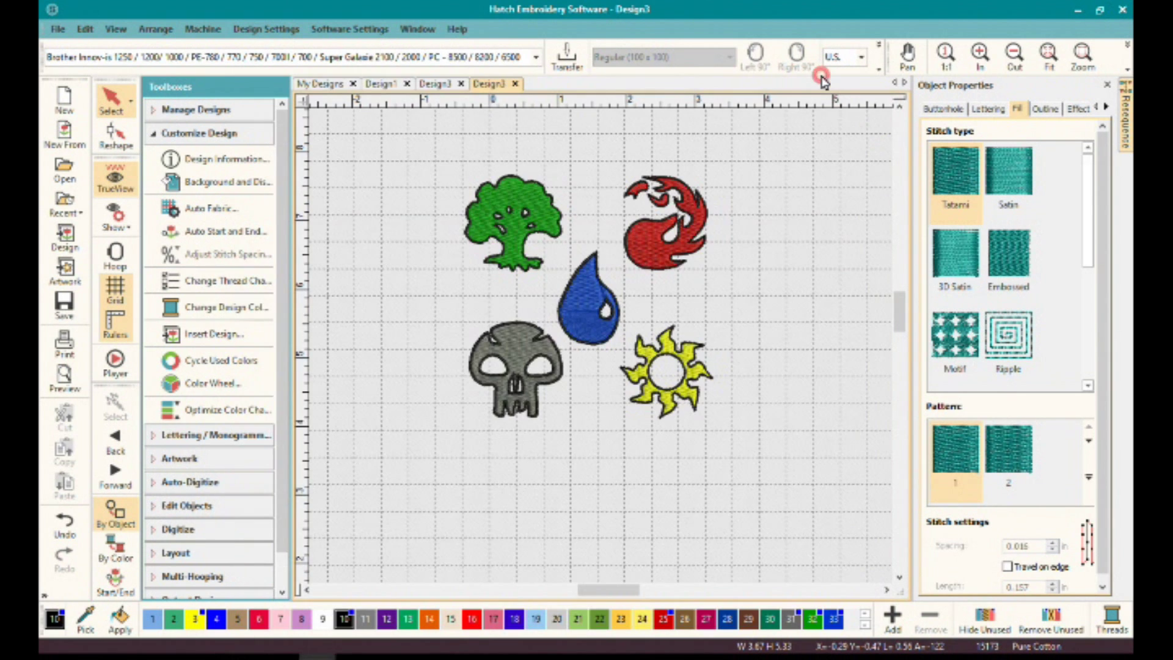
{"action": "left_click", "coordinate": [817, 80]}
Select the green tree and check Adjust Stitch Spacing, closing it unchanged.
{"action": "left_click", "coordinate": [512, 232]}
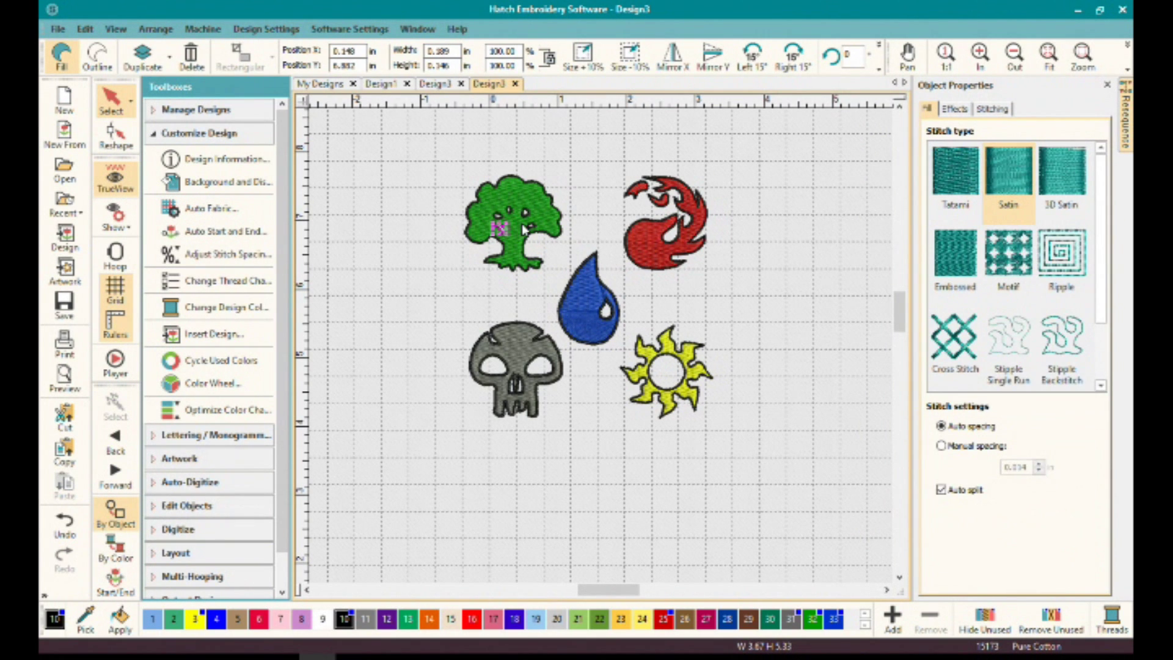
{"action": "left_click", "coordinate": [522, 230]}
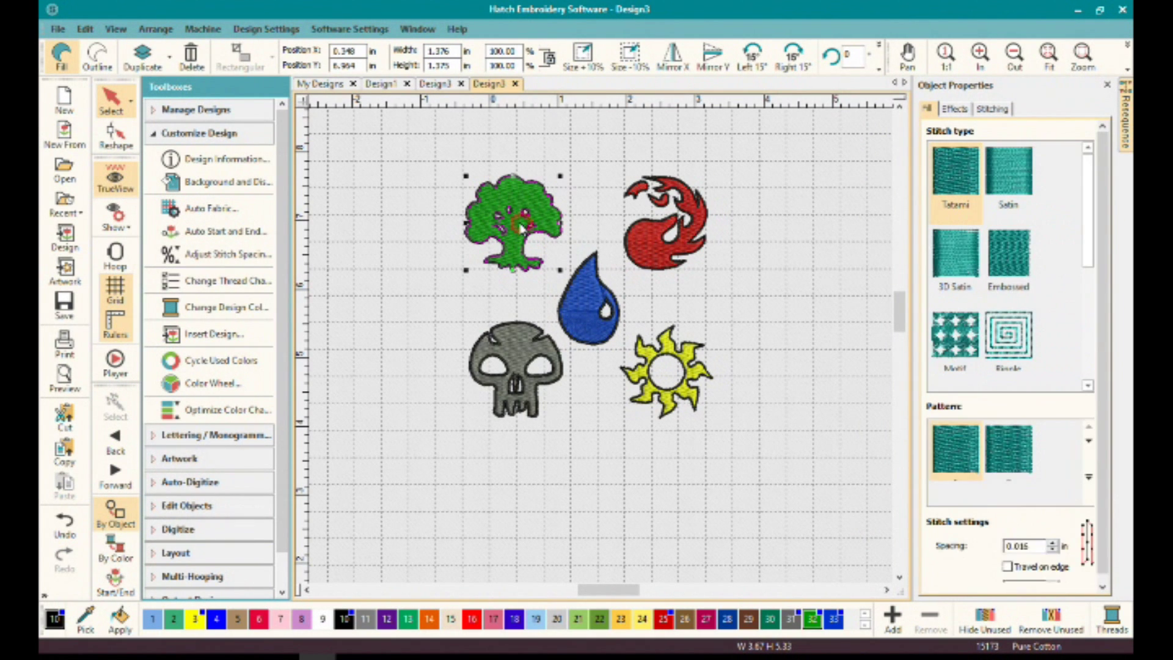
{"action": "left_click", "coordinate": [229, 262]}
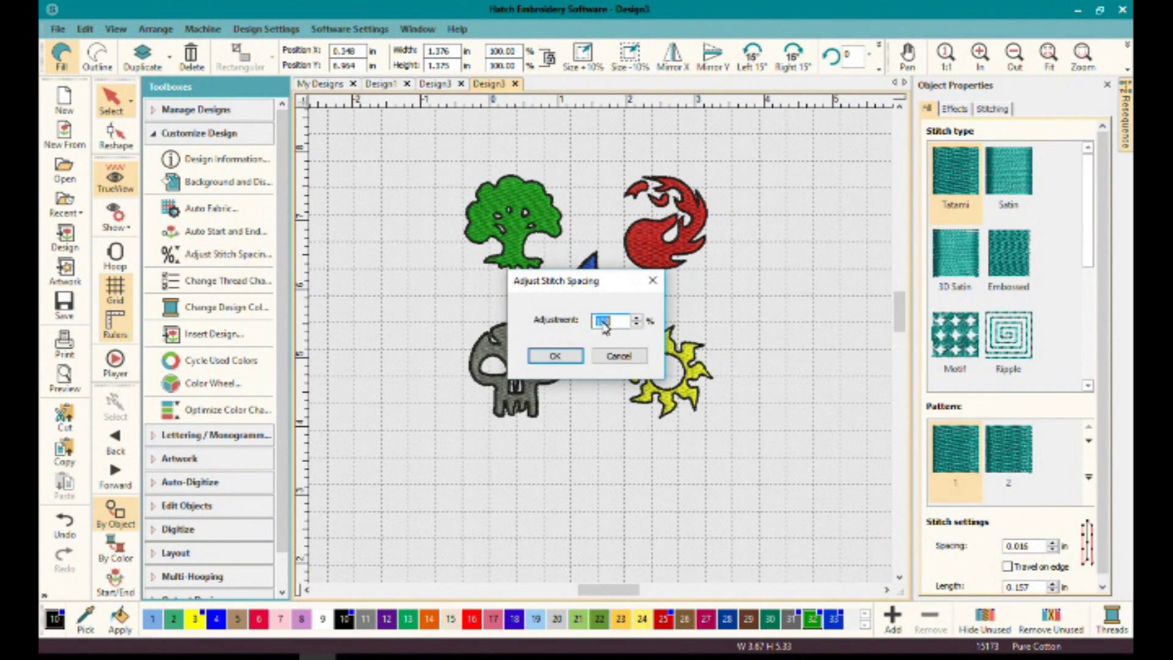
{"action": "left_click", "coordinate": [618, 355]}
{"action": "left_click", "coordinate": [803, 158]}
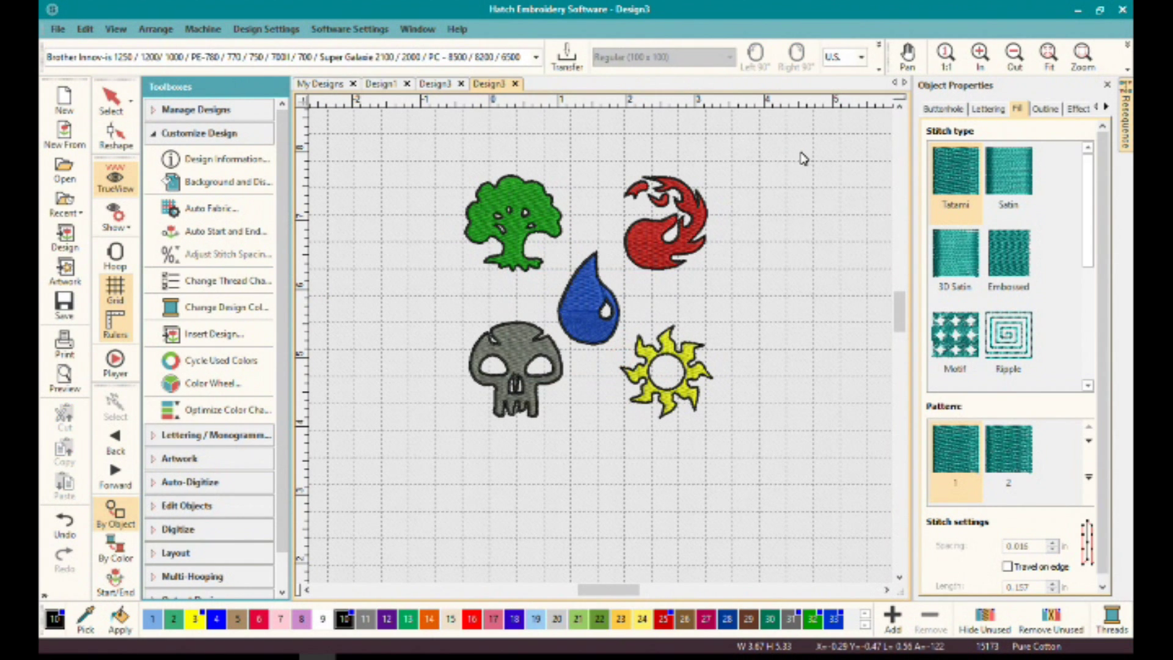
Marquee-select all five symbols and lower the spacing percentage six notches, raising stitches to 17380.
{"action": "left_click_drag", "start_coordinate": [803, 158], "coordinate": [376, 465]}
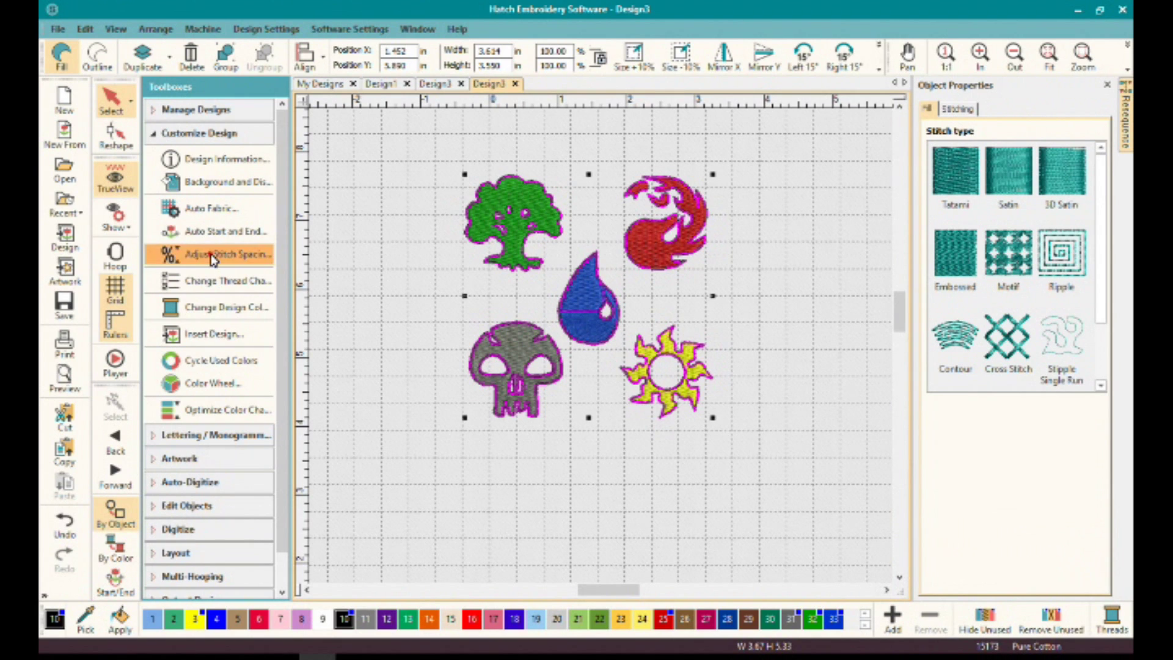
{"action": "left_click", "coordinate": [213, 255]}
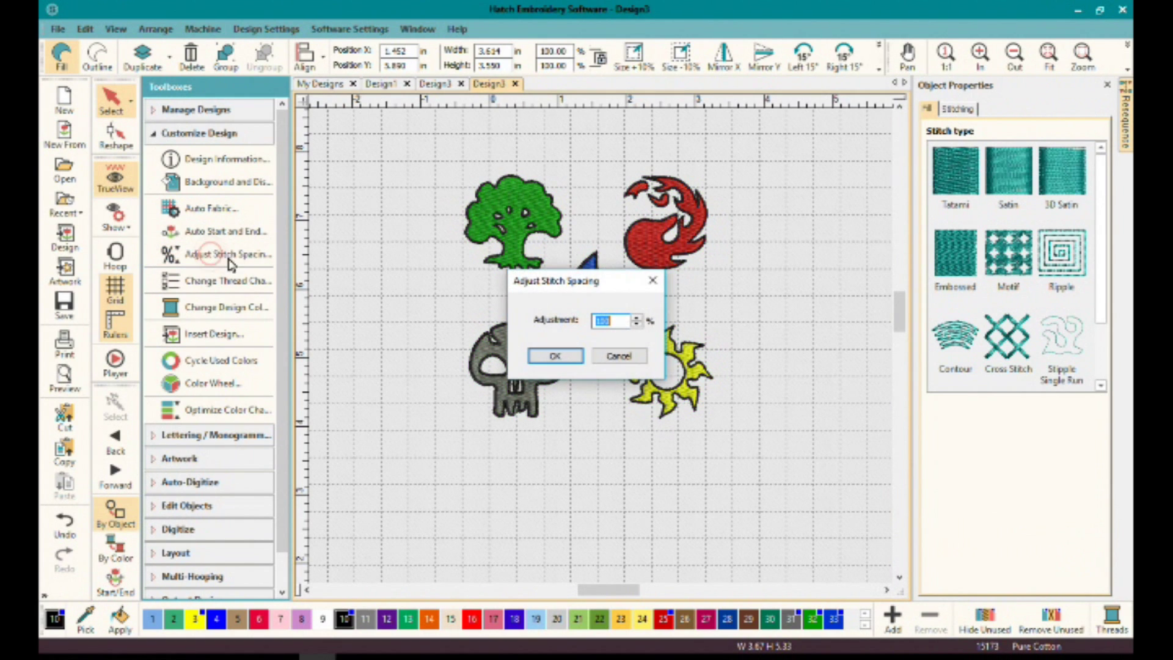
{"action": "left_click", "coordinate": [635, 324]}
{"action": "left_click", "coordinate": [635, 324]}
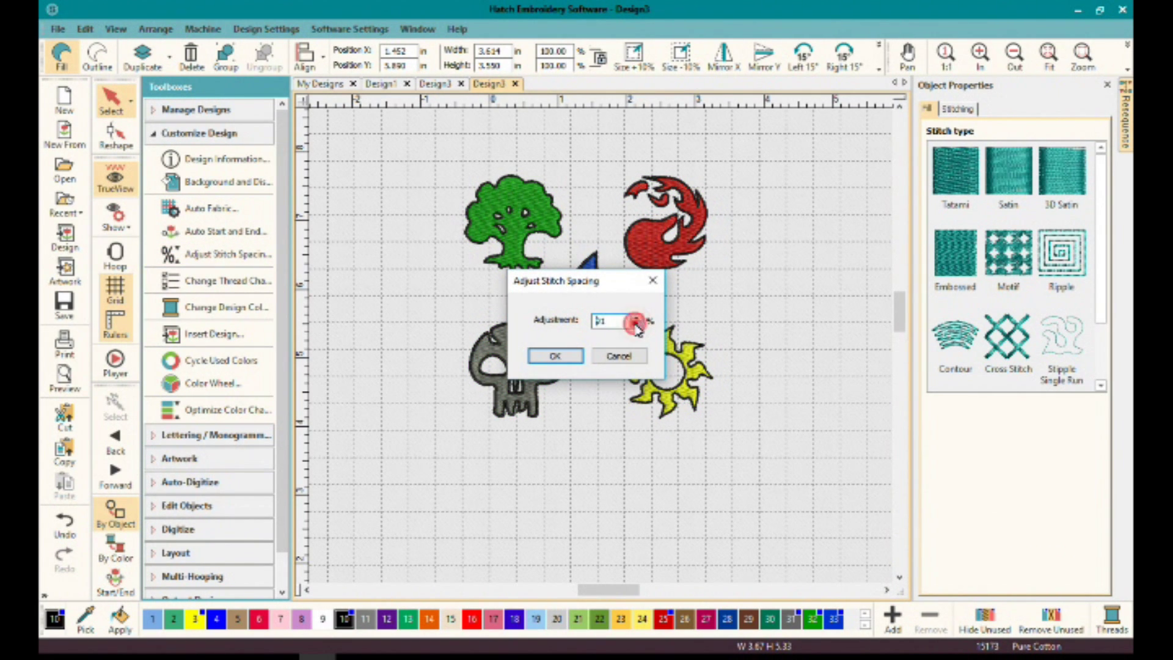
{"action": "left_click", "coordinate": [636, 325]}
{"action": "left_click", "coordinate": [635, 324]}
{"action": "left_click", "coordinate": [635, 324]}
{"action": "left_click", "coordinate": [635, 324]}
{"action": "left_click", "coordinate": [547, 357]}
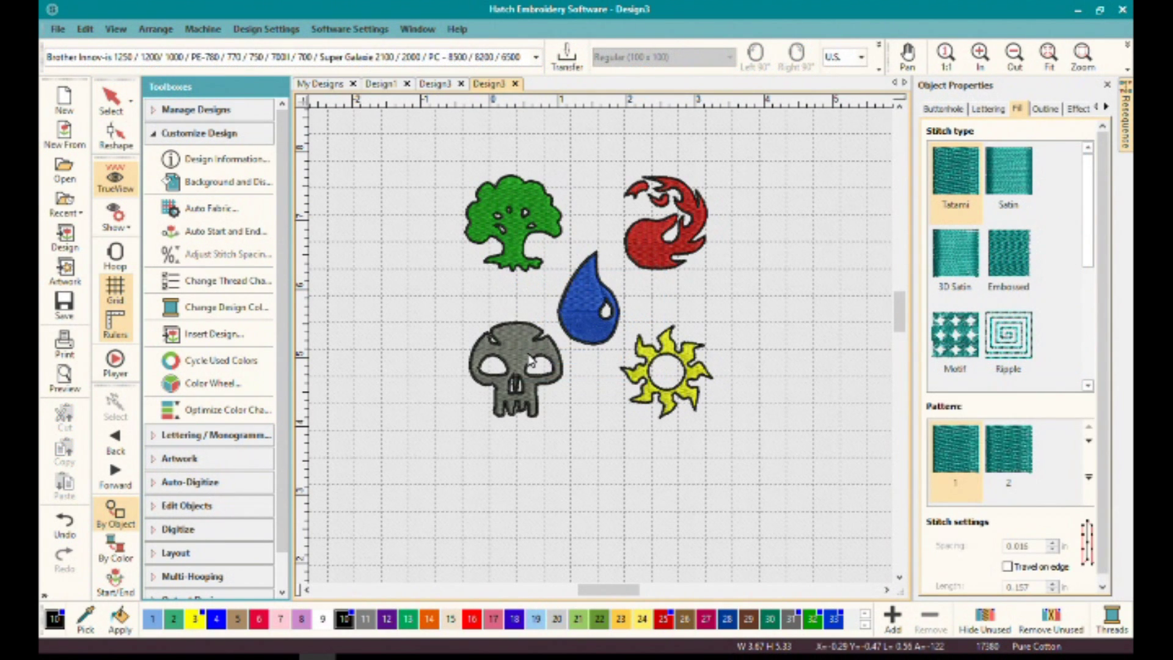
Select the tree, open the My Threads colour list, and try docking the palette vertically.
{"action": "left_click", "coordinate": [529, 241]}
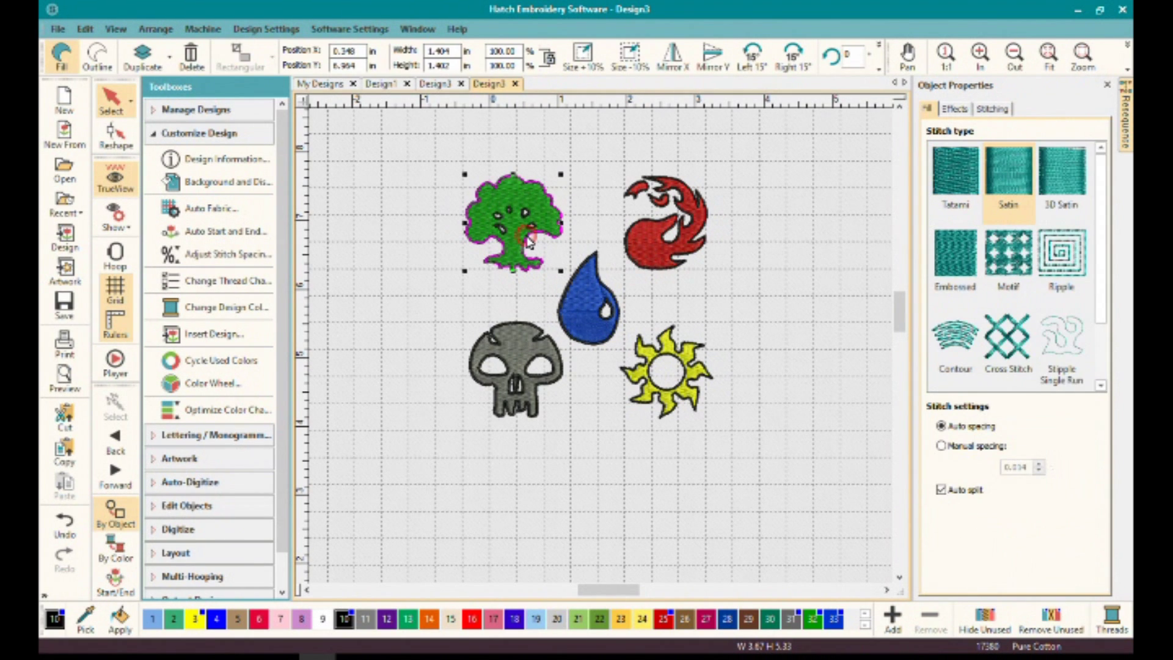
{"action": "left_click", "coordinate": [247, 313]}
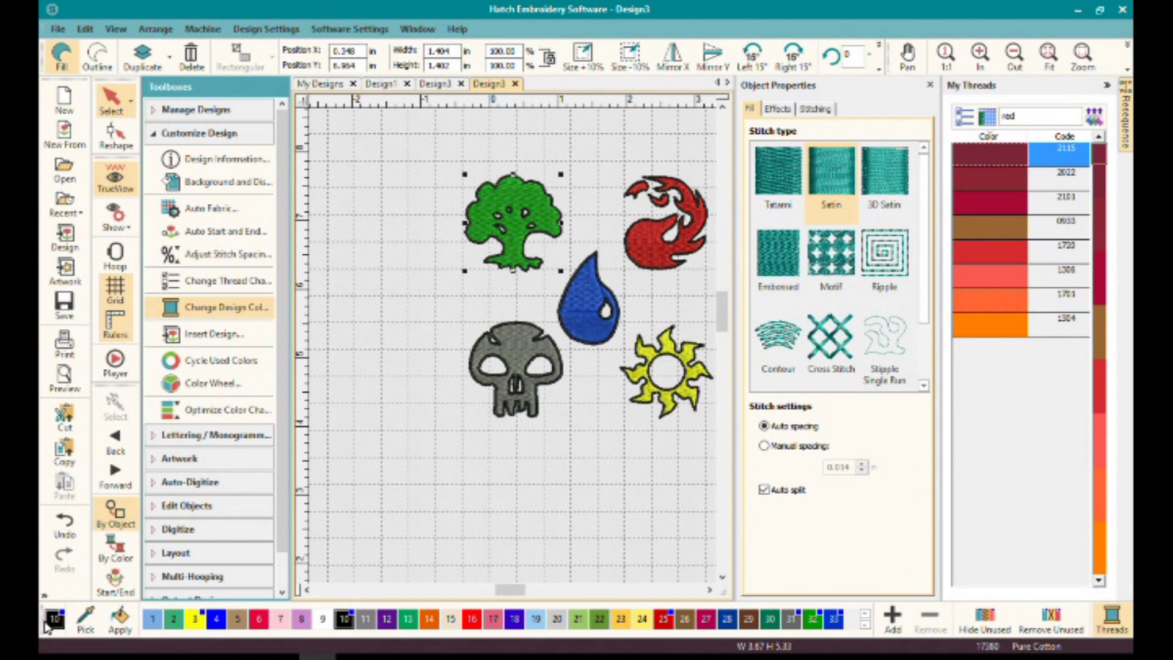
{"action": "left_click_drag", "start_coordinate": [43, 620], "coordinate": [220, 559]}
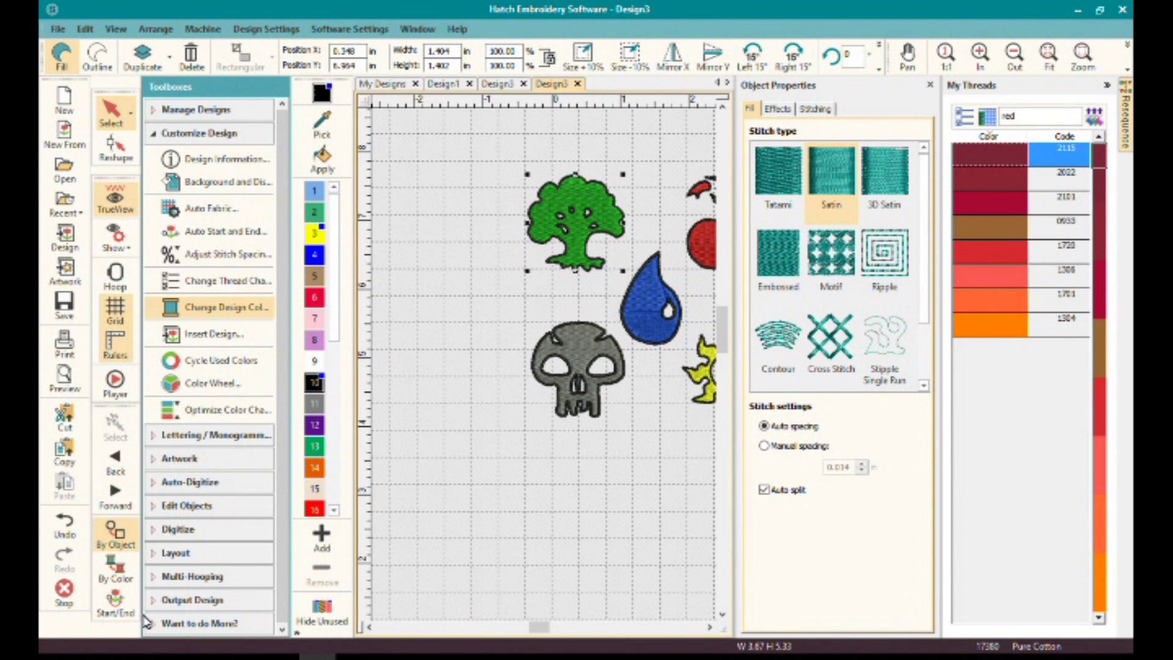
{"action": "left_click_drag", "start_coordinate": [95, 642], "coordinate": [49, 653]}
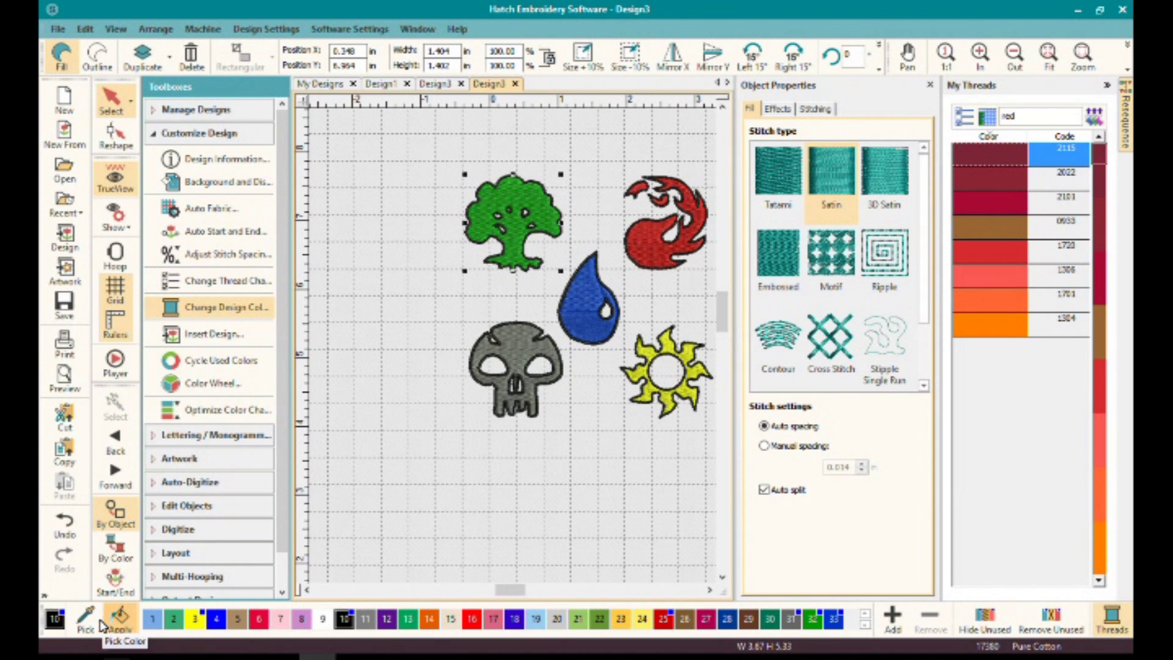
Sample the drop's blue and apply it, then thread colour 28, to the skull's outline.
{"action": "left_click", "coordinate": [86, 622]}
{"action": "left_click", "coordinate": [593, 330]}
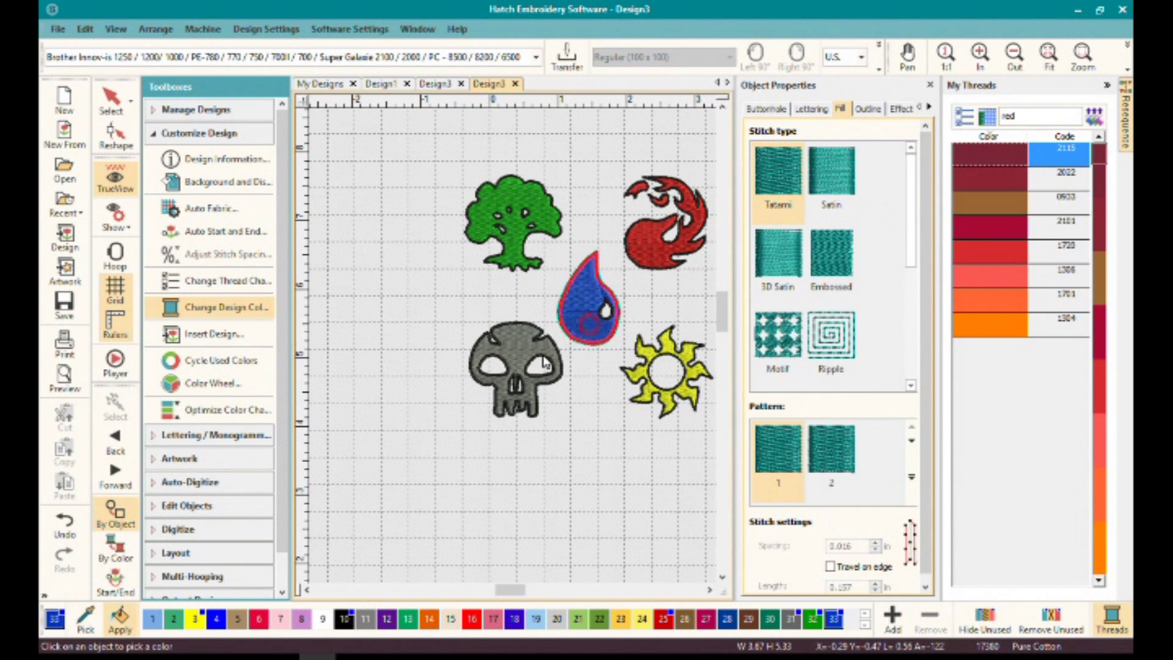
{"action": "left_click", "coordinate": [124, 626]}
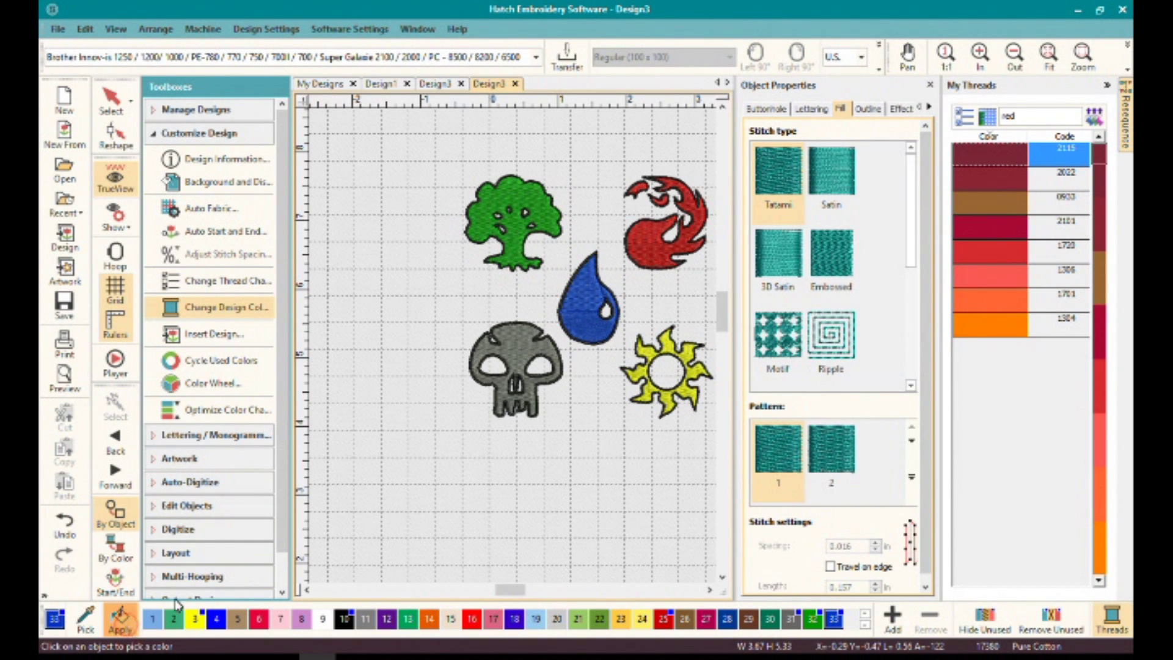
{"action": "left_click", "coordinate": [533, 347]}
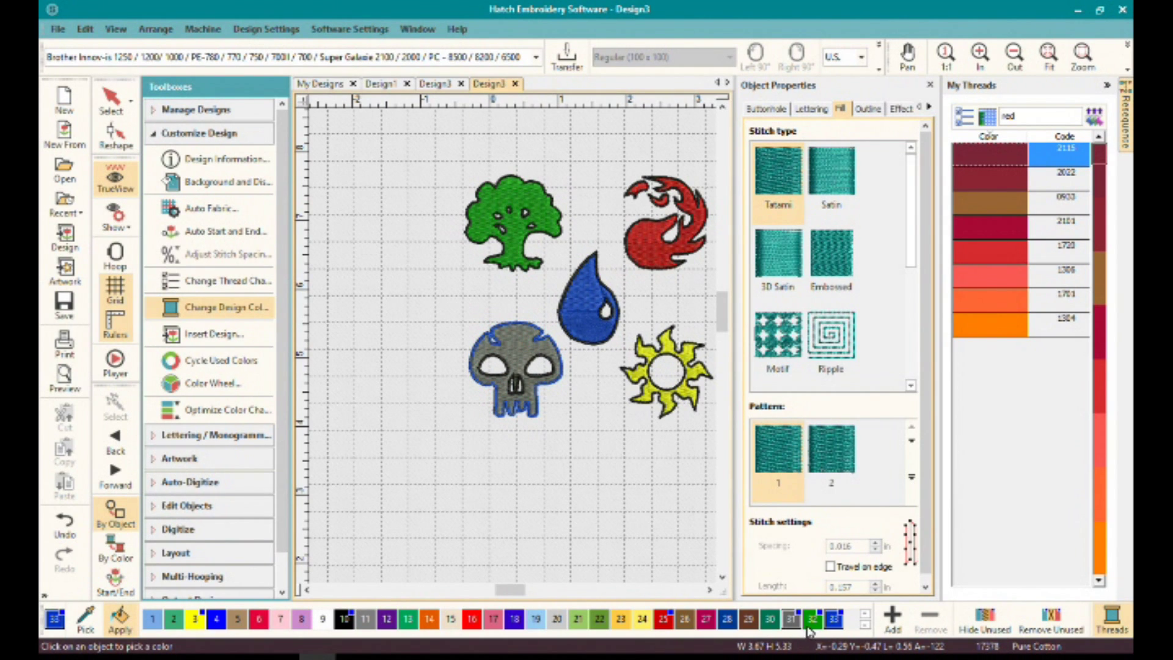
{"action": "left_click", "coordinate": [728, 620]}
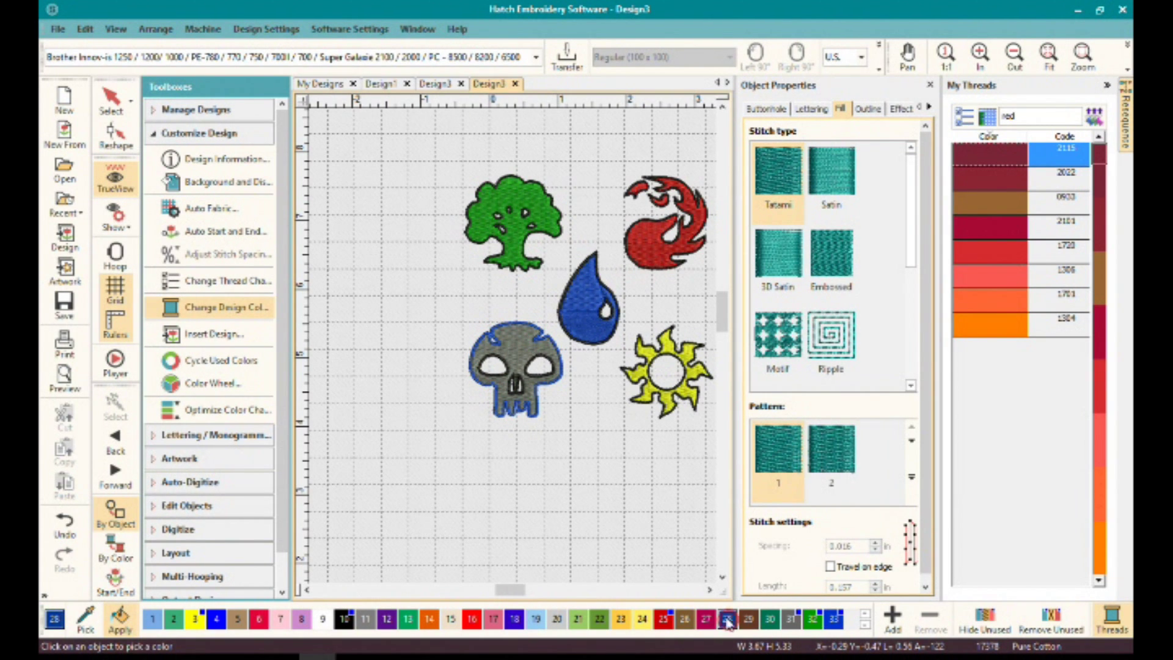
{"action": "left_click", "coordinate": [533, 347]}
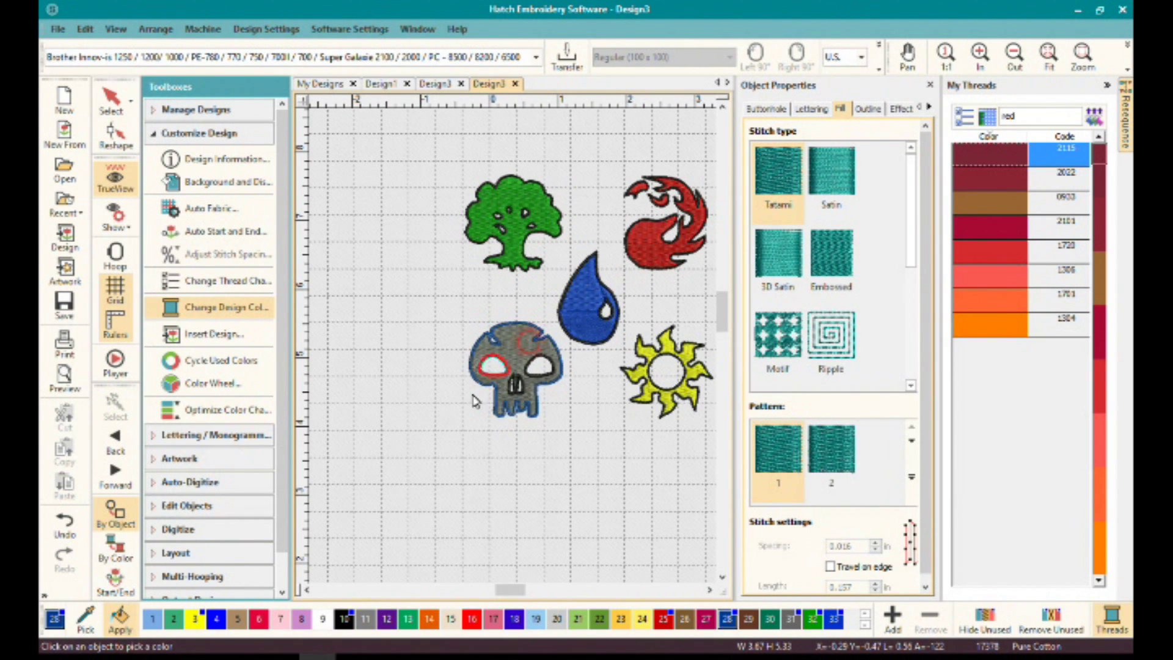
Recolour the skull with black thread 10, undoing the accidental black on the drop.
{"action": "left_click", "coordinate": [88, 620]}
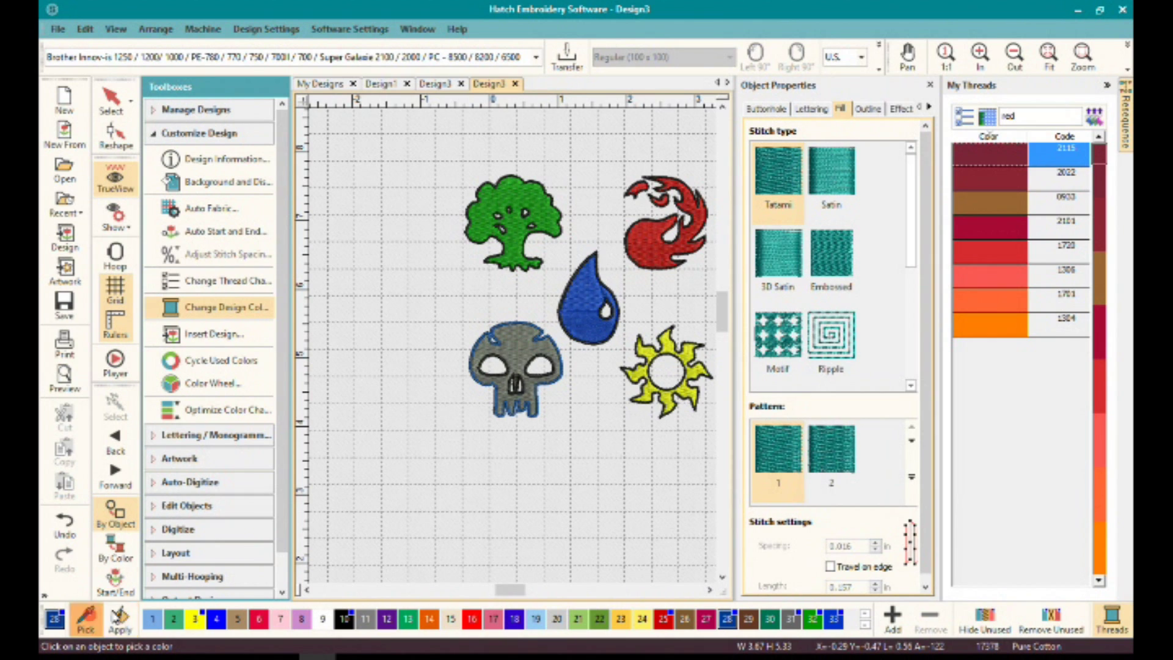
{"action": "left_click", "coordinate": [519, 352]}
{"action": "left_click", "coordinate": [525, 361]}
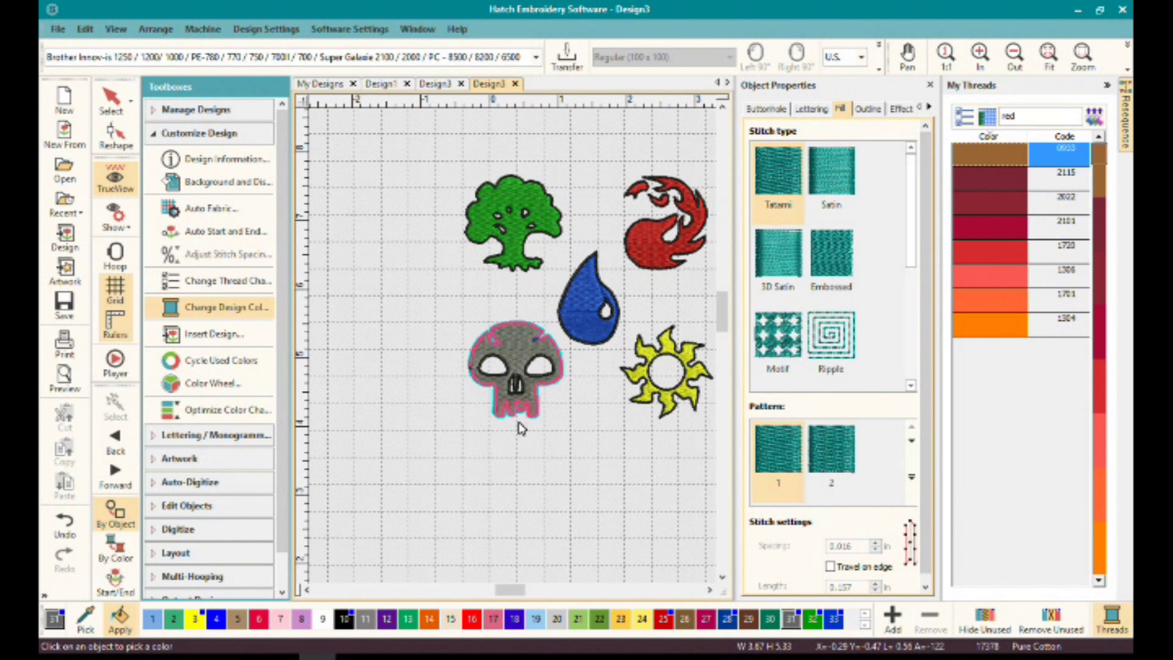
{"action": "left_click", "coordinate": [345, 619]}
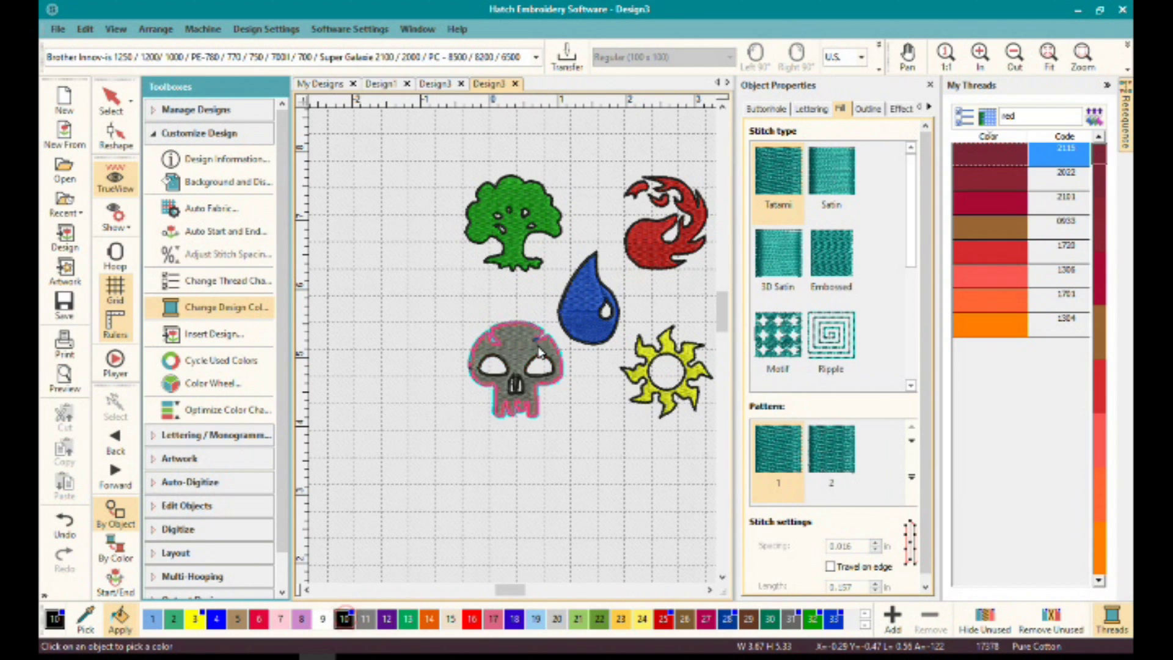
{"action": "left_click", "coordinate": [518, 367]}
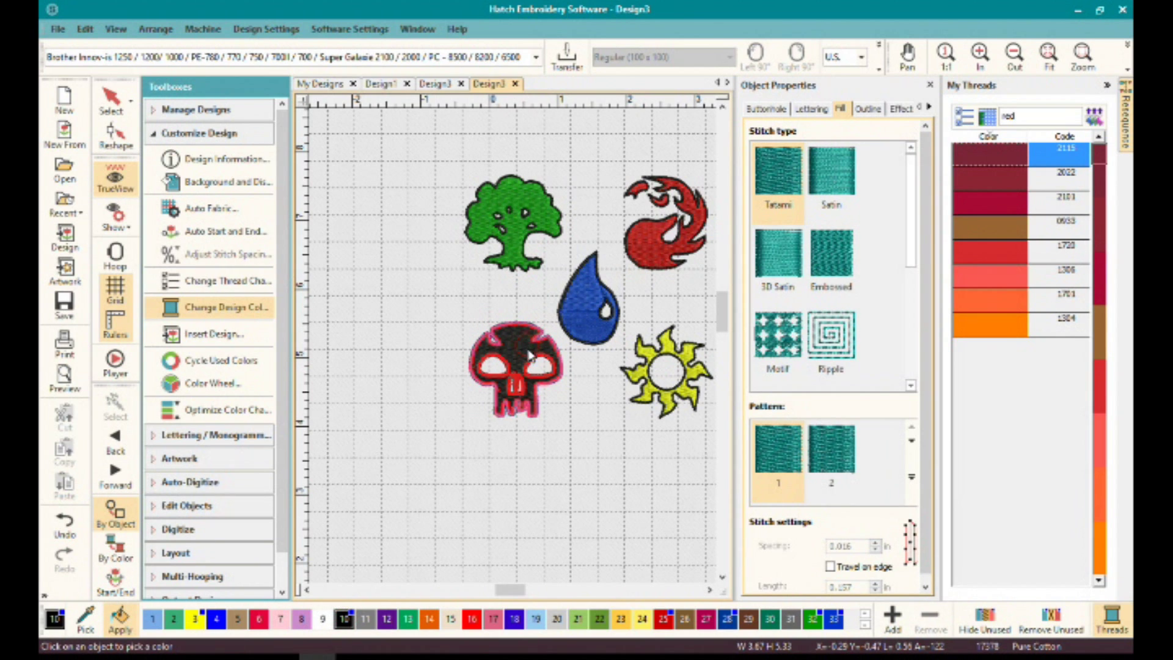
{"action": "left_click", "coordinate": [593, 297]}
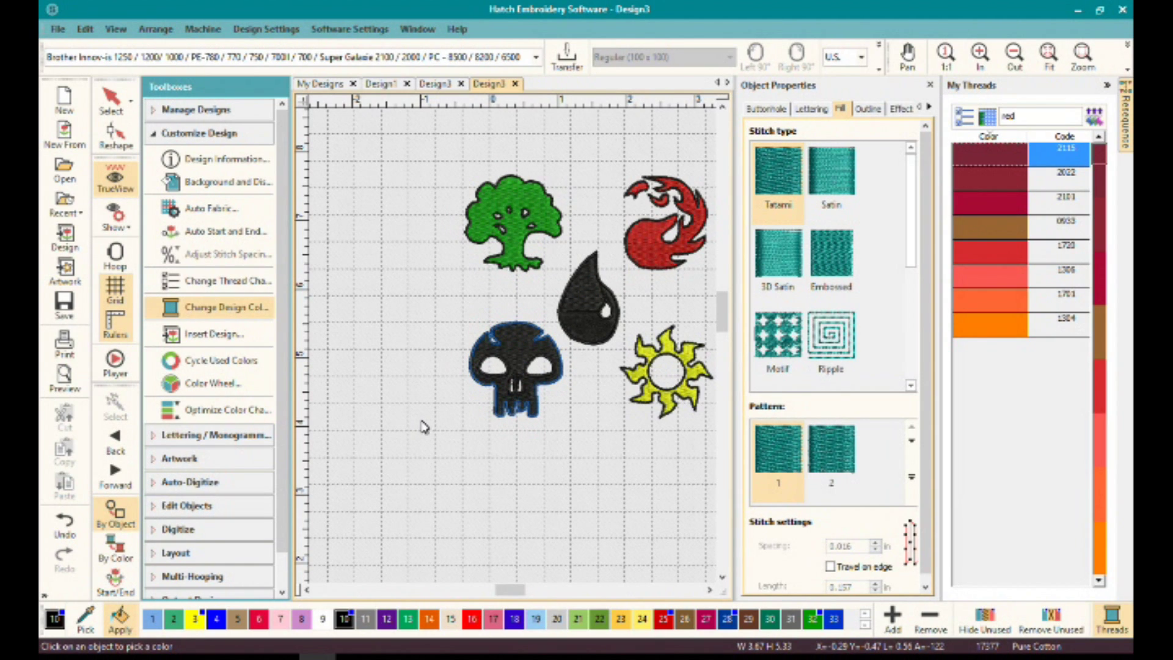
{"action": "key", "text": "ctrl+z"}
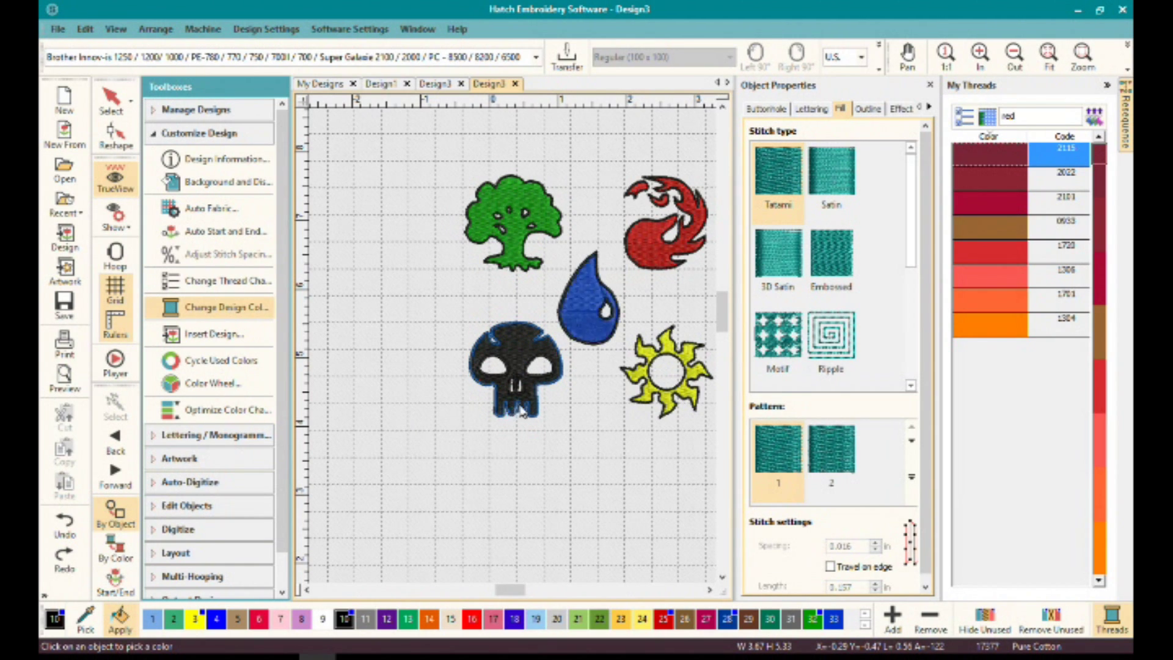
Preview violet, magenta, blue and greyer tones on the Color Wheel, then cancel them.
{"action": "left_click", "coordinate": [212, 385]}
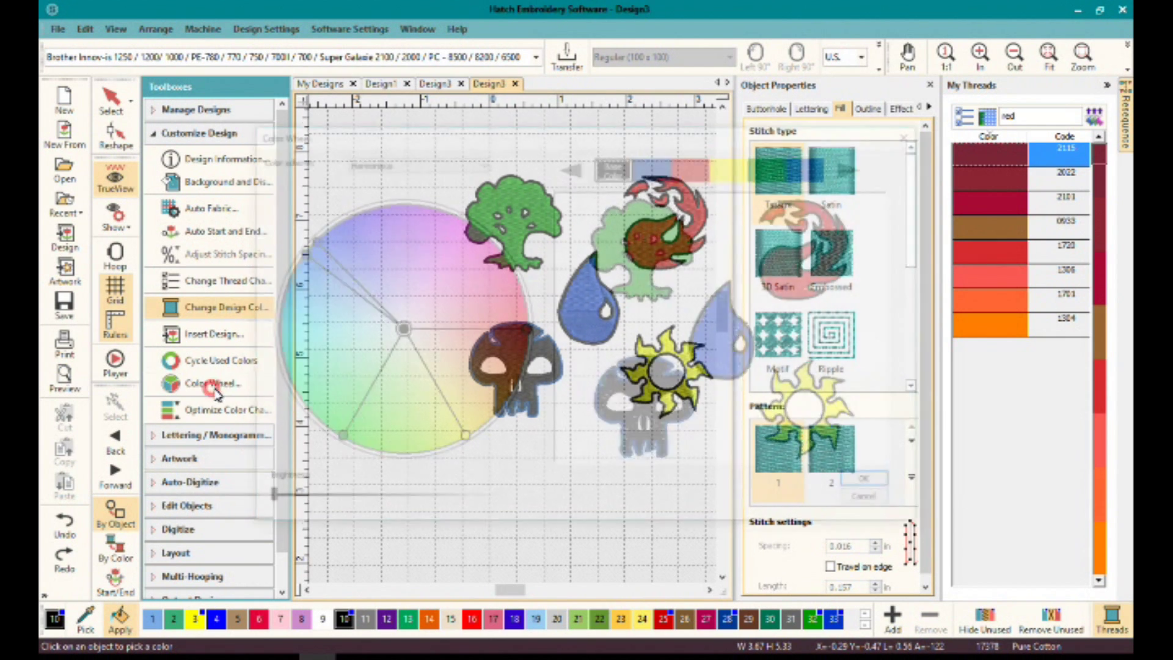
{"action": "left_click", "coordinate": [525, 330]}
{"action": "left_click_drag", "start_coordinate": [525, 330], "coordinate": [385, 264]}
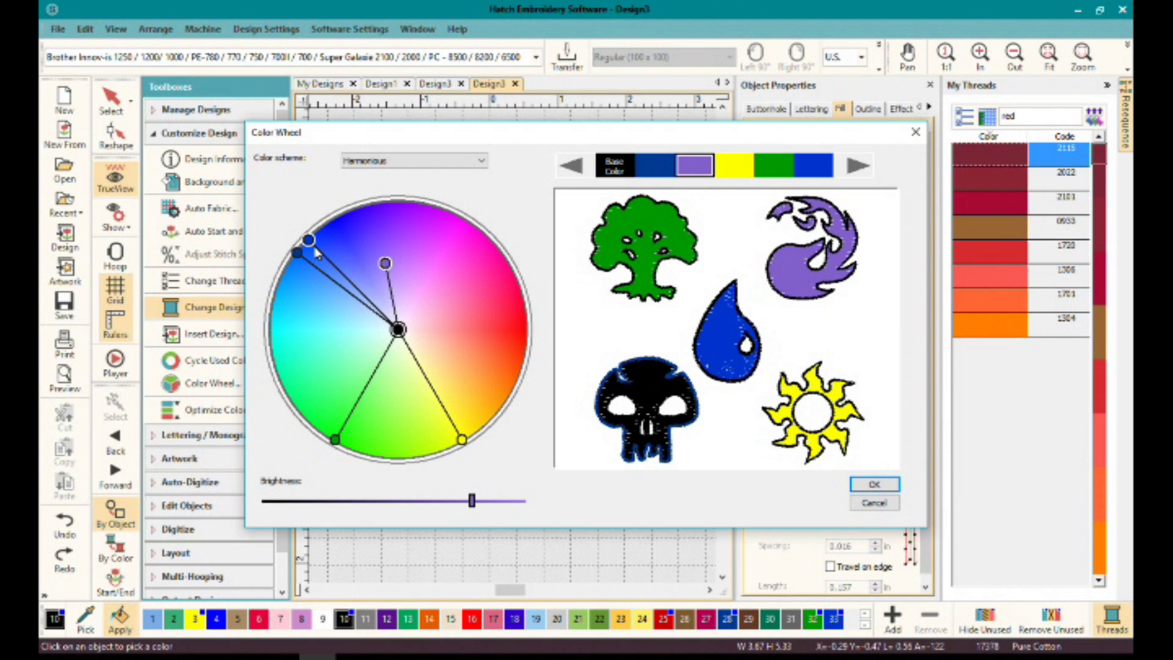
{"action": "left_click_drag", "start_coordinate": [309, 240], "coordinate": [293, 355]}
{"action": "left_click_drag", "start_coordinate": [297, 253], "coordinate": [454, 248]}
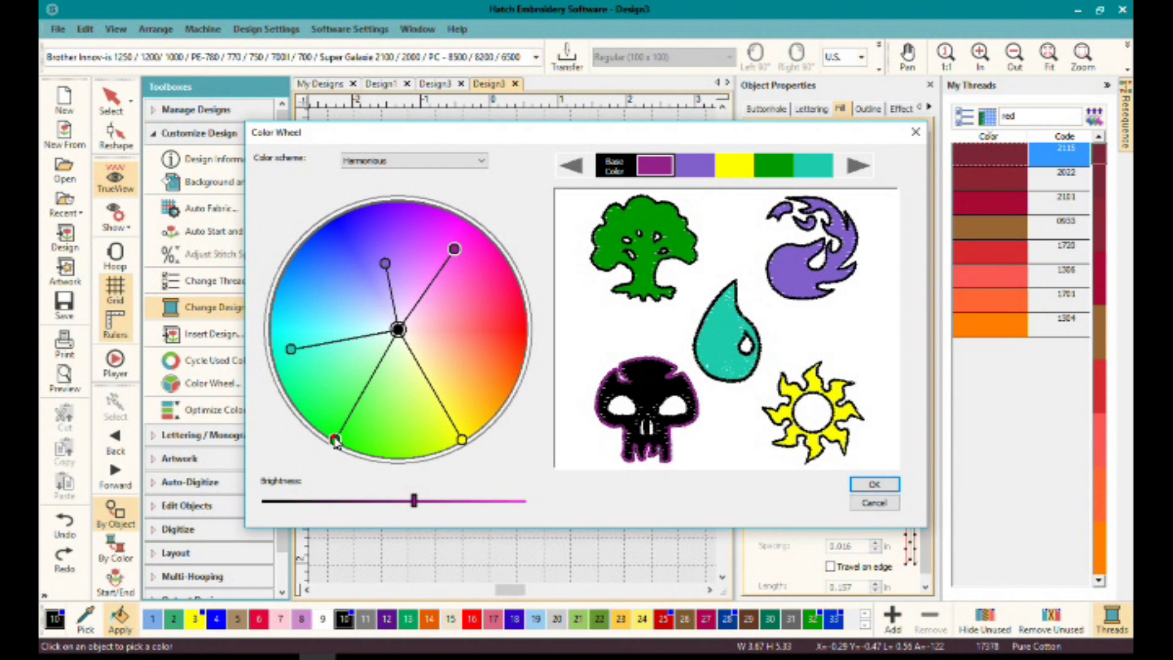
{"action": "mouse_move", "coordinate": [335, 439]}
{"action": "left_mouse_down"}
{"action": "mouse_move", "coordinate": [435, 385]}
{"action": "mouse_move", "coordinate": [478, 335]}
{"action": "mouse_move", "coordinate": [419, 295]}
{"action": "mouse_move", "coordinate": [347, 347]}
{"action": "mouse_move", "coordinate": [336, 388]}
{"action": "mouse_move", "coordinate": [351, 433]}
{"action": "left_mouse_up"}
{"action": "left_click", "coordinate": [875, 502]}
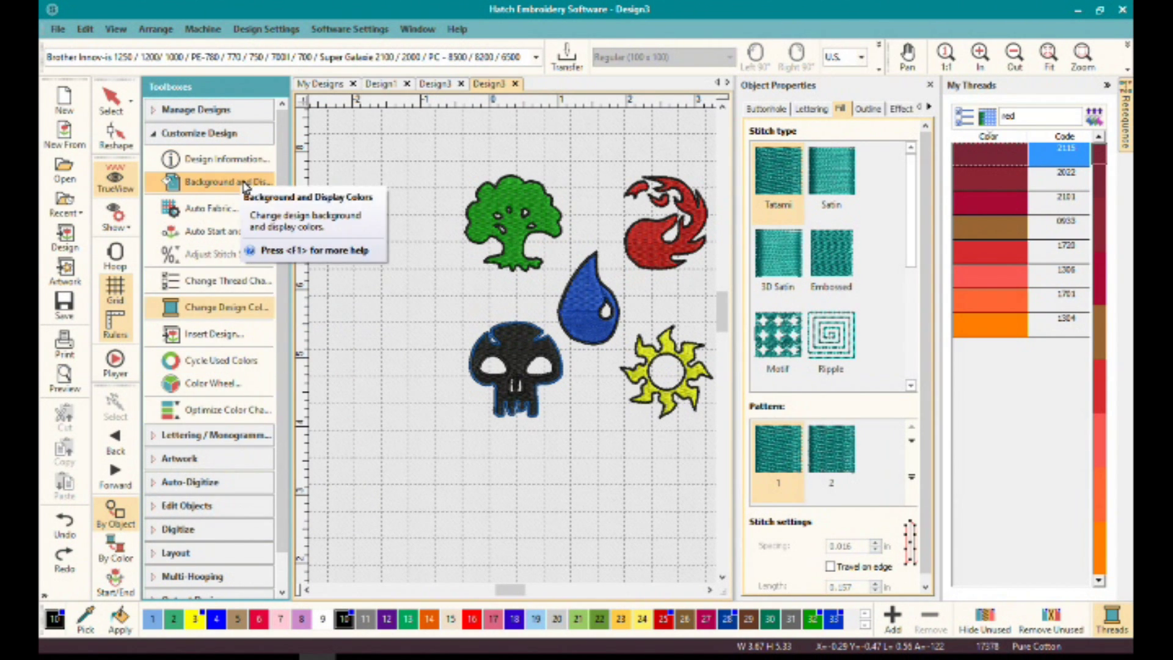
Insert Dolphin.EMB, zoom out, and drag the dolphin beside the sun and fire symbols.
{"action": "left_click", "coordinate": [217, 333]}
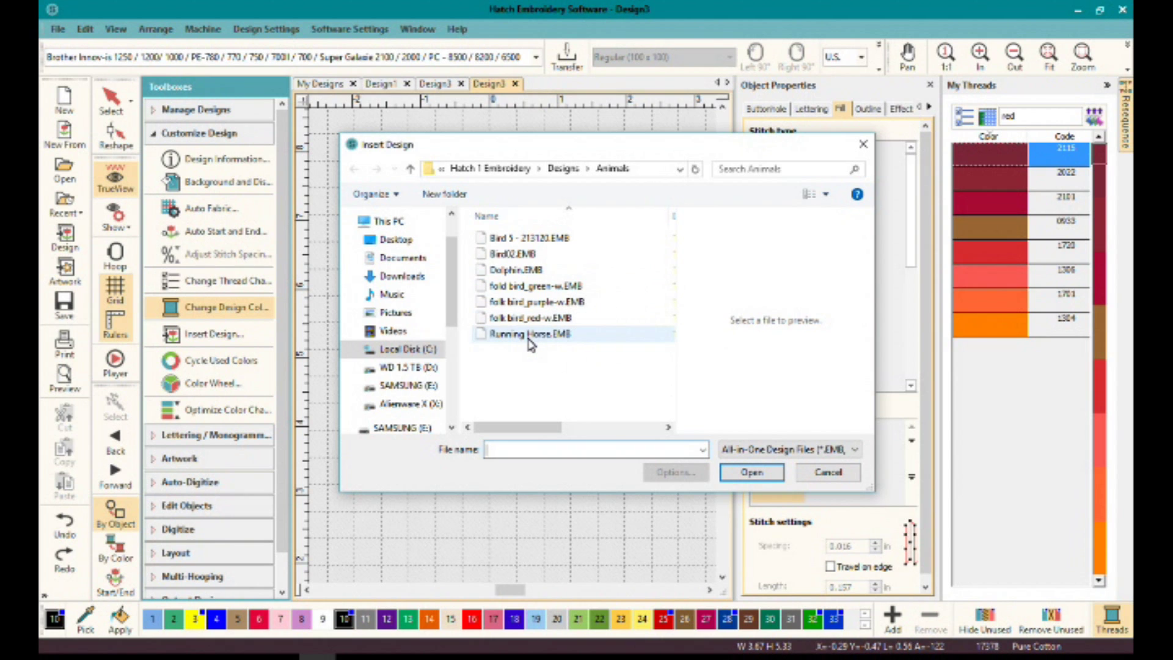
{"action": "left_click", "coordinate": [516, 270]}
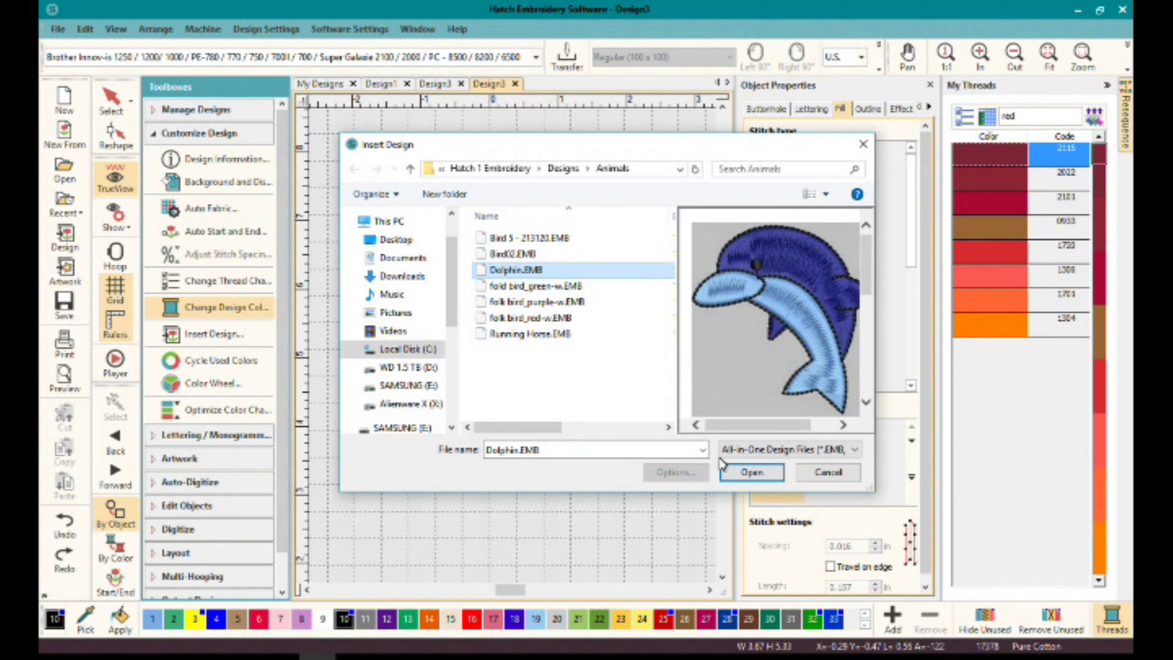
{"action": "left_click", "coordinate": [751, 473]}
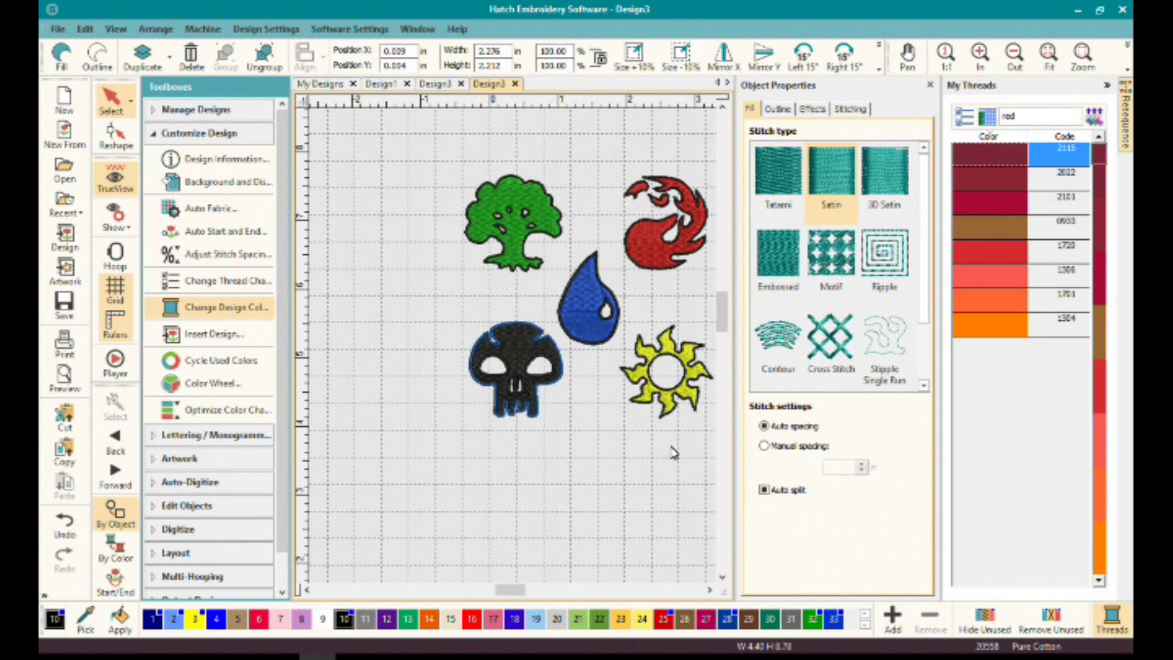
{"action": "key", "text": "shift+z"}
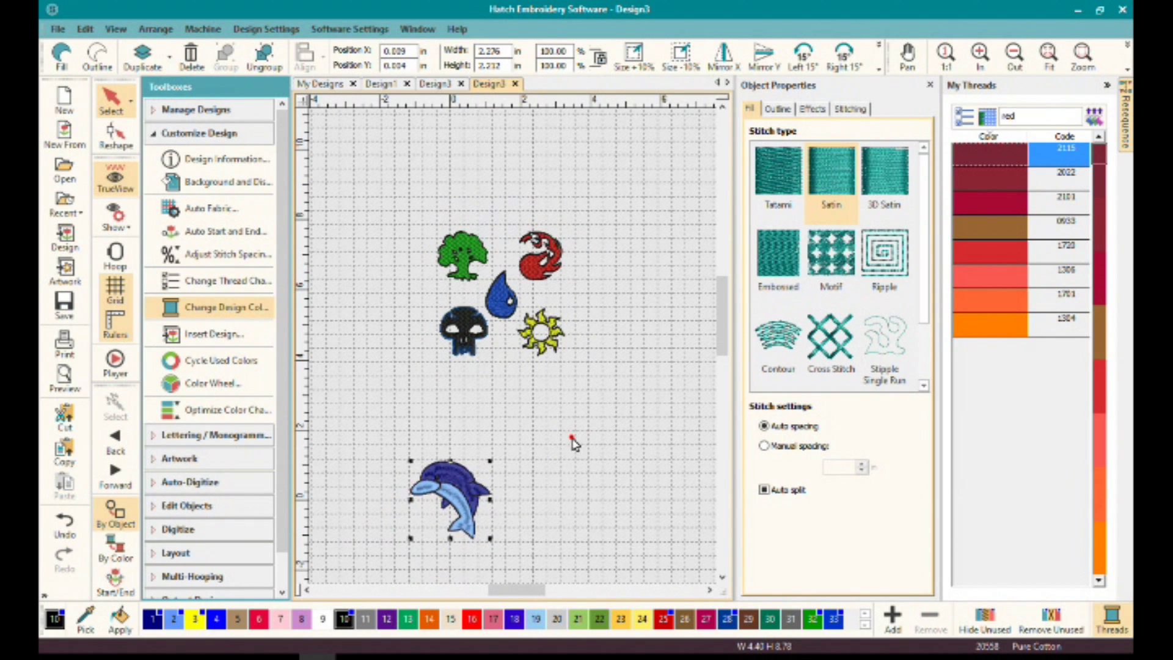
{"action": "left_click_drag", "start_coordinate": [571, 437], "coordinate": [363, 562]}
{"action": "left_click_drag", "start_coordinate": [452, 489], "coordinate": [613, 292]}
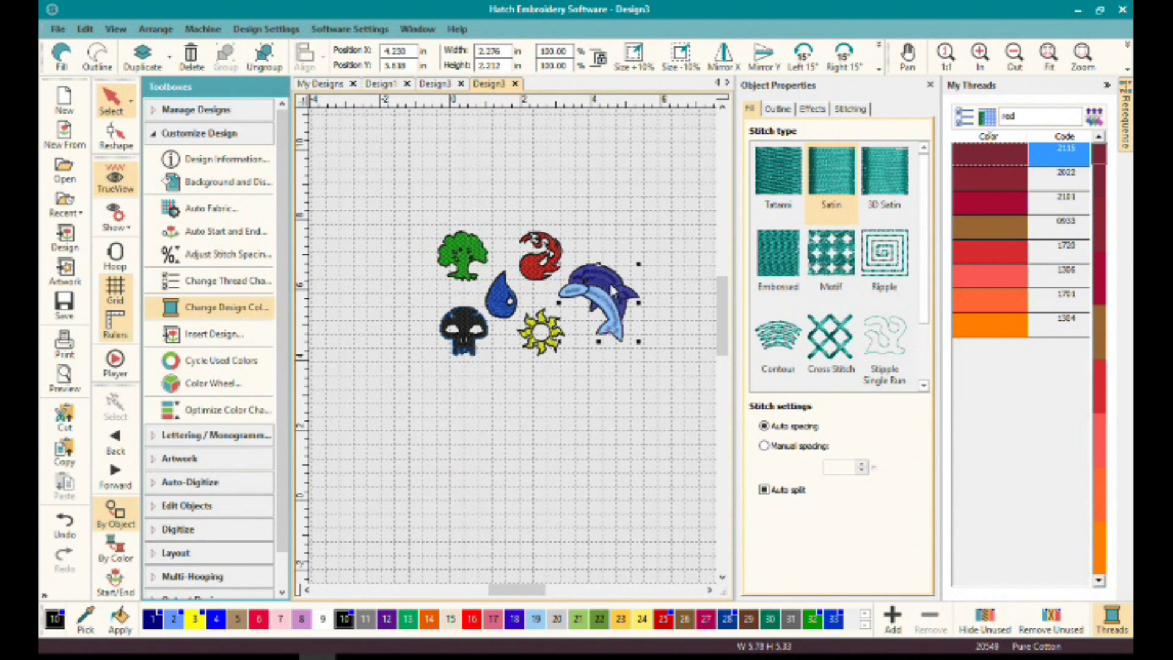
{"action": "left_click", "coordinate": [516, 430]}
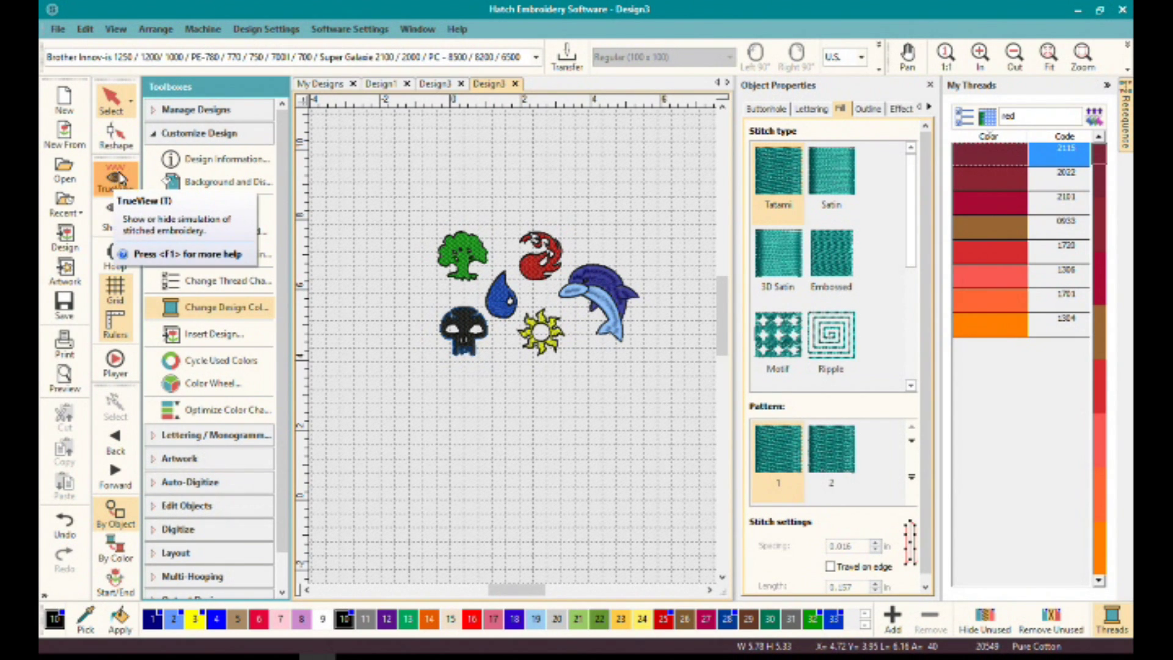
Turn off TrueView, close Object Properties, collapse My Threads, zoom in, and show the hoop.
{"action": "left_click", "coordinate": [127, 179]}
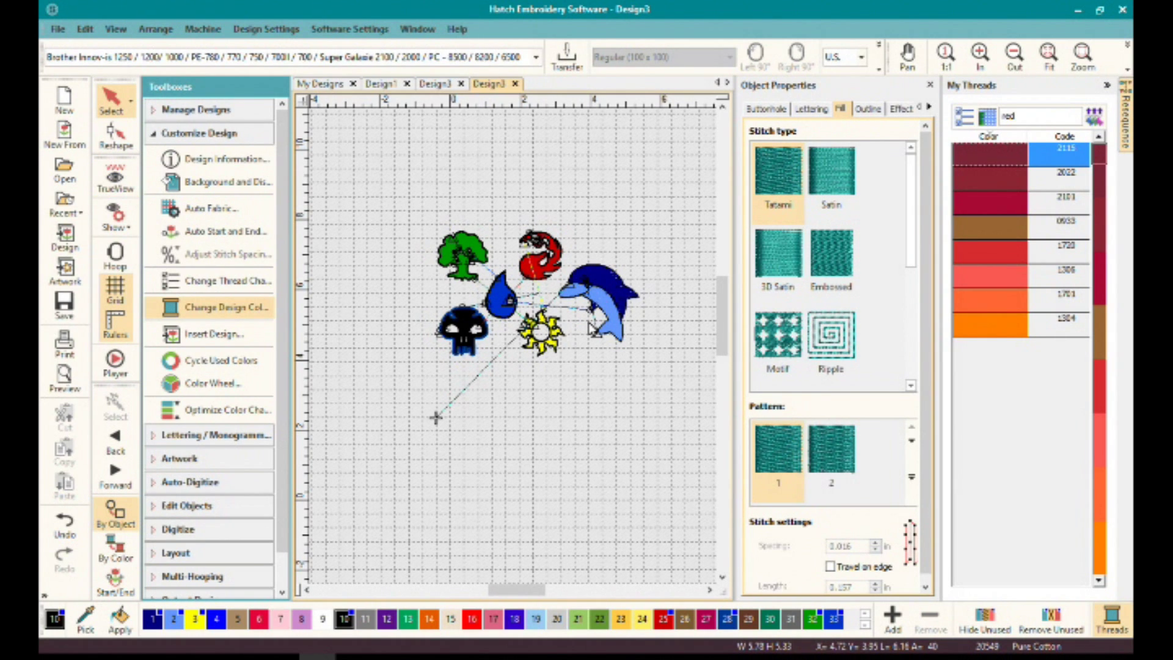
{"action": "left_click", "coordinate": [930, 86]}
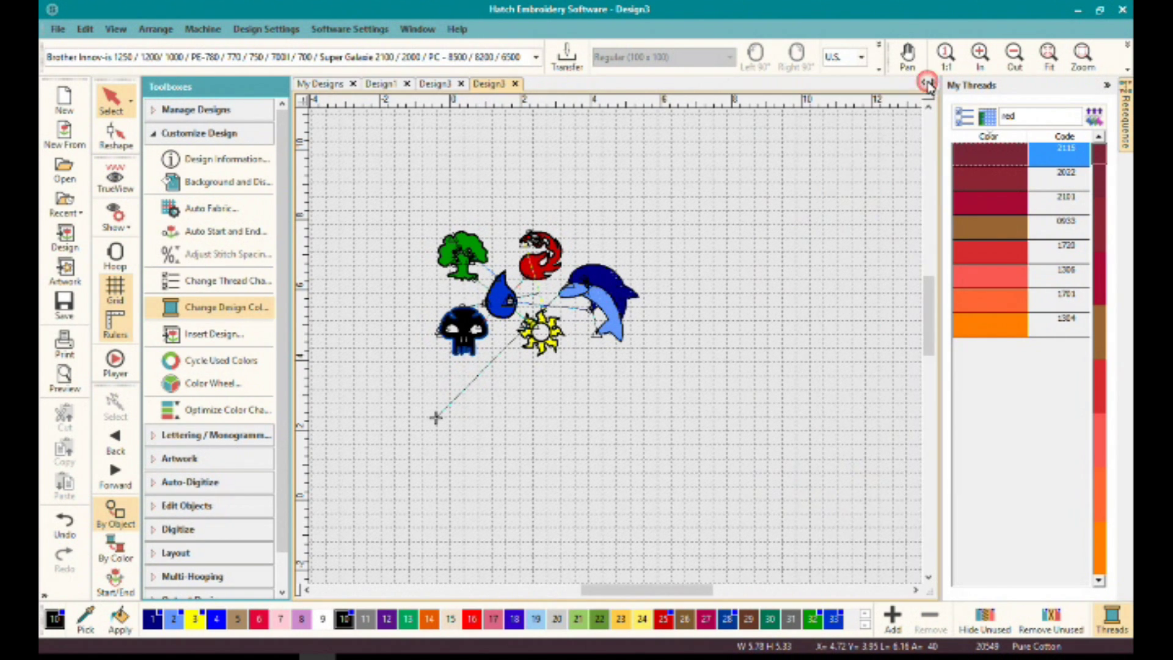
{"action": "left_click", "coordinate": [1107, 85]}
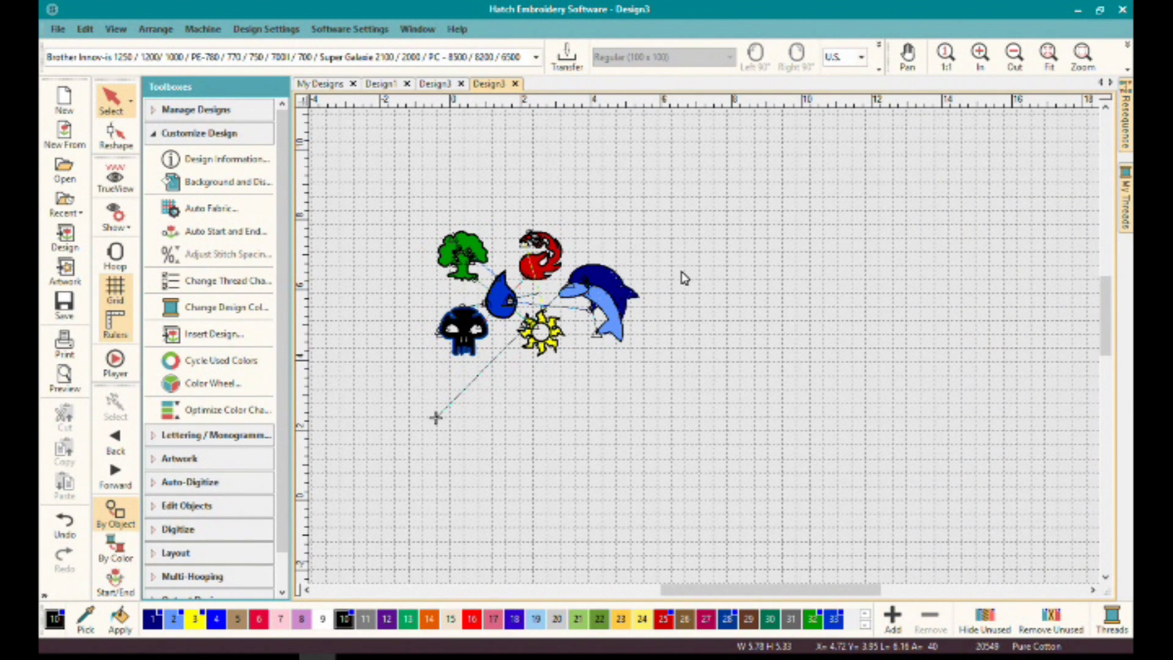
{"action": "scroll", "coordinate": [676, 273], "scroll_direction": "up", "scroll_amount": 3}
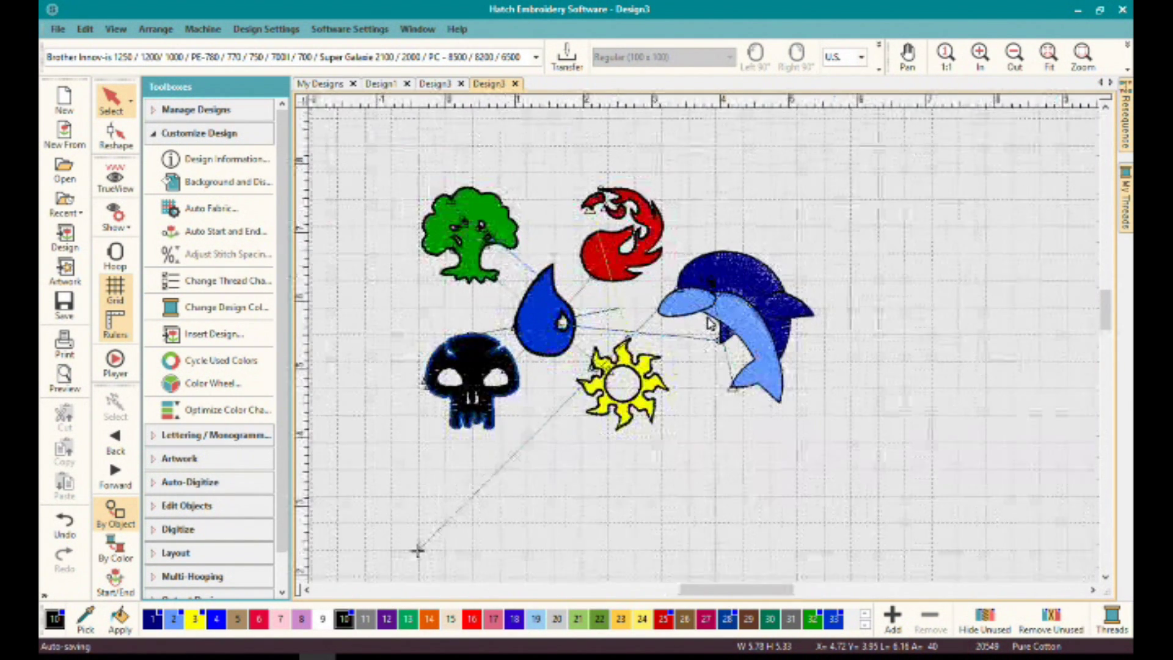
{"action": "scroll", "coordinate": [709, 322], "scroll_direction": "up", "scroll_amount": 1}
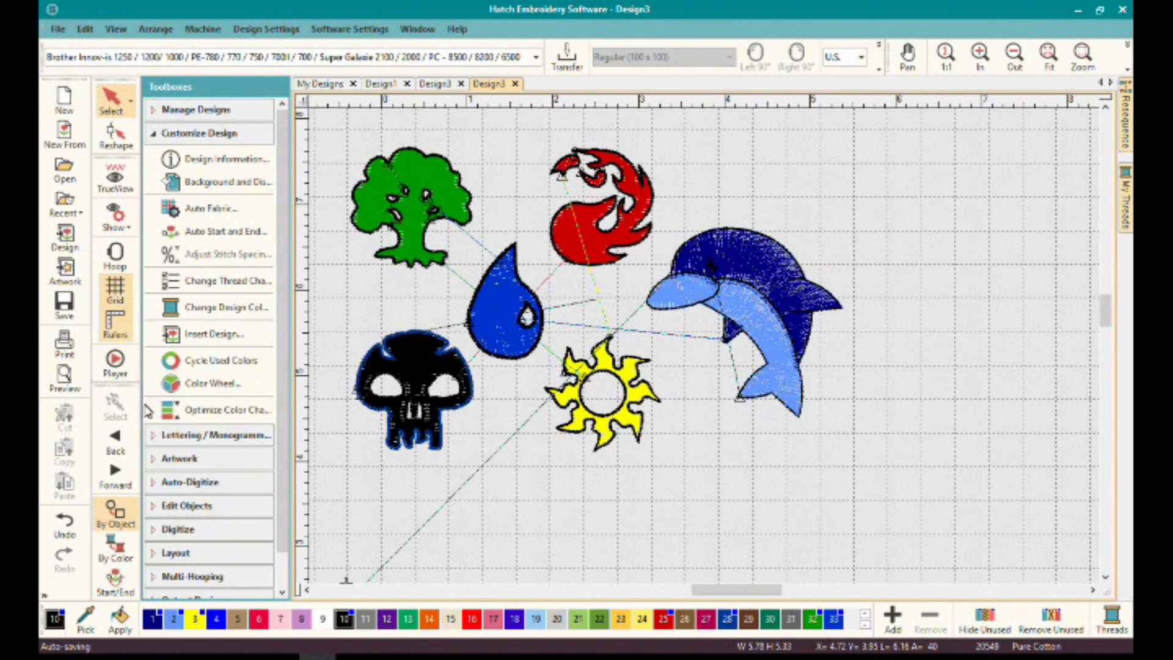
{"action": "left_click", "coordinate": [126, 256]}
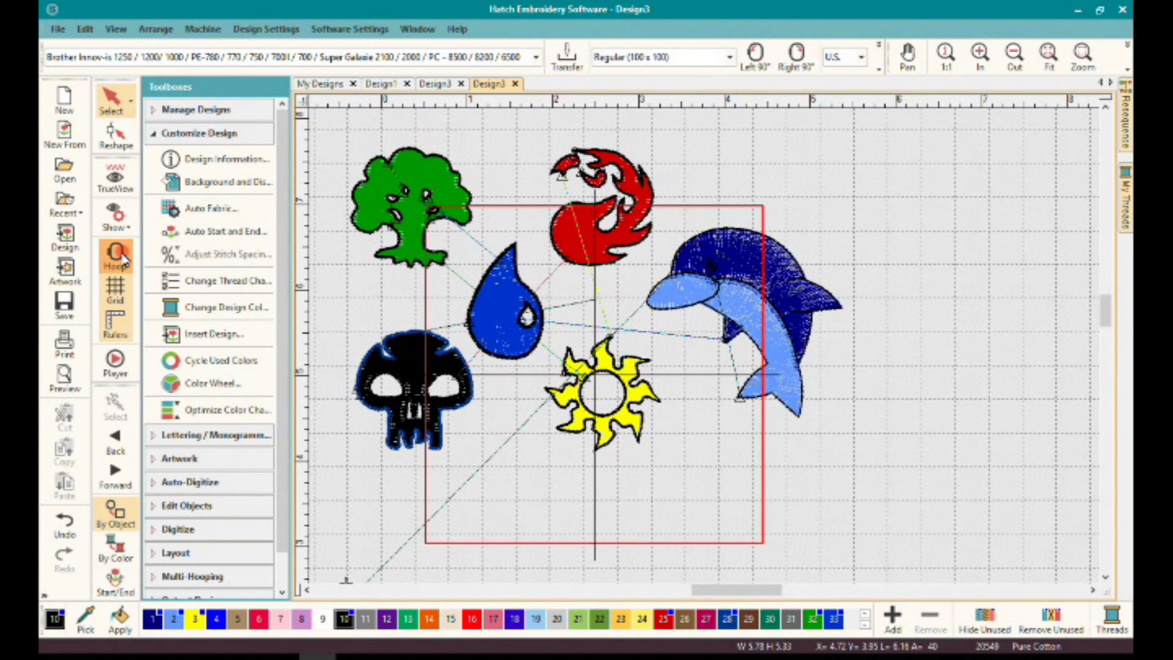
Hide the grid, rulers and hoop outline, and switch TrueView back on.
{"action": "left_click", "coordinate": [121, 226]}
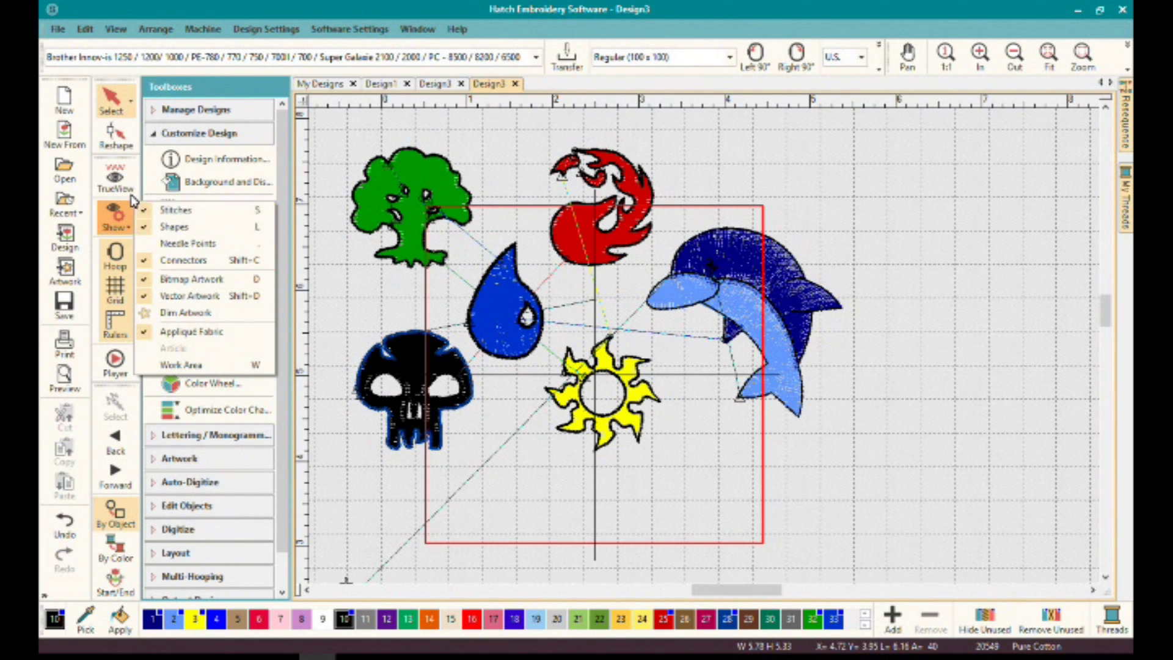
{"action": "left_click", "coordinate": [116, 213]}
{"action": "left_click", "coordinate": [110, 293]}
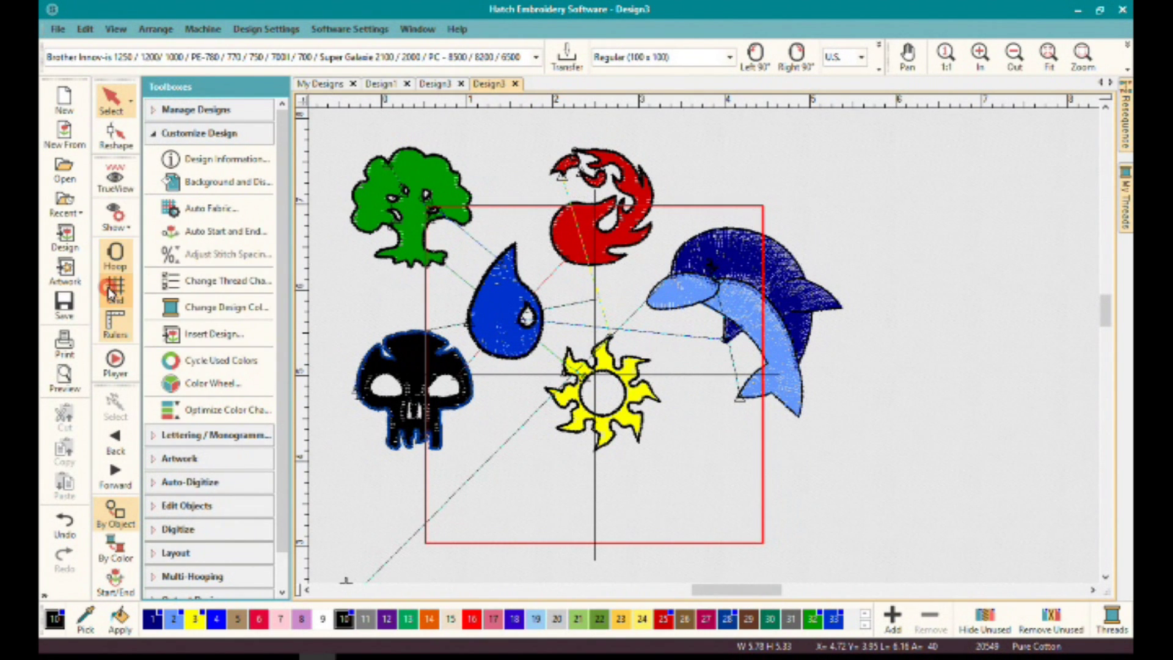
{"action": "left_click", "coordinate": [120, 327]}
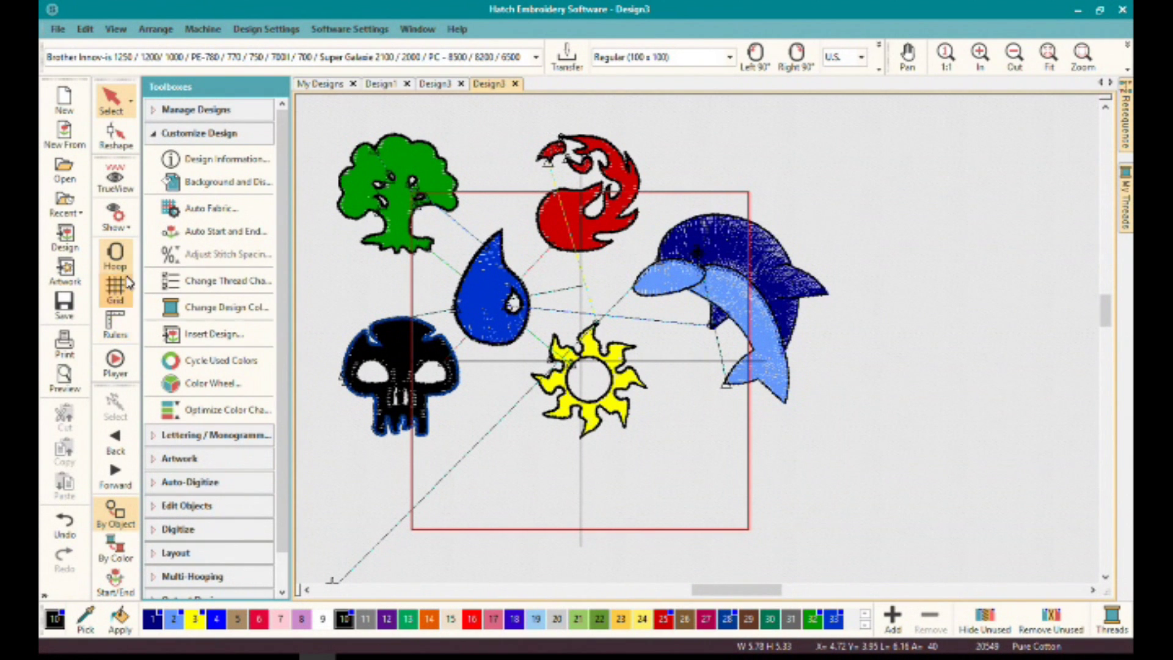
{"action": "left_click", "coordinate": [116, 257]}
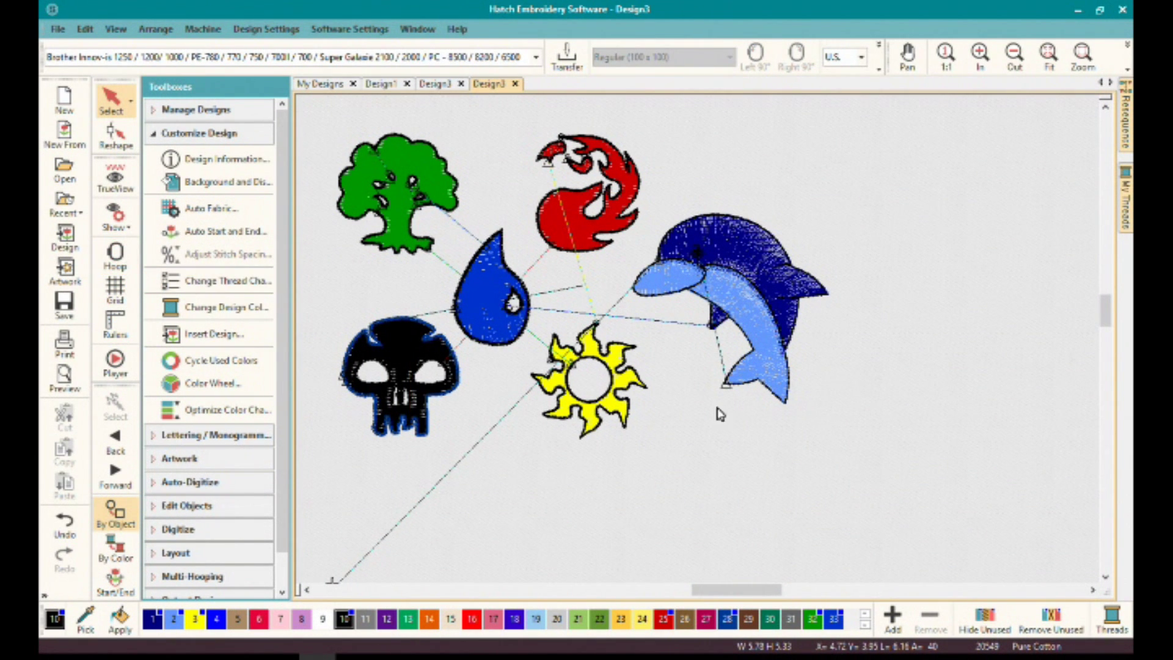
{"action": "left_click_drag", "start_coordinate": [719, 588], "coordinate": [701, 591]}
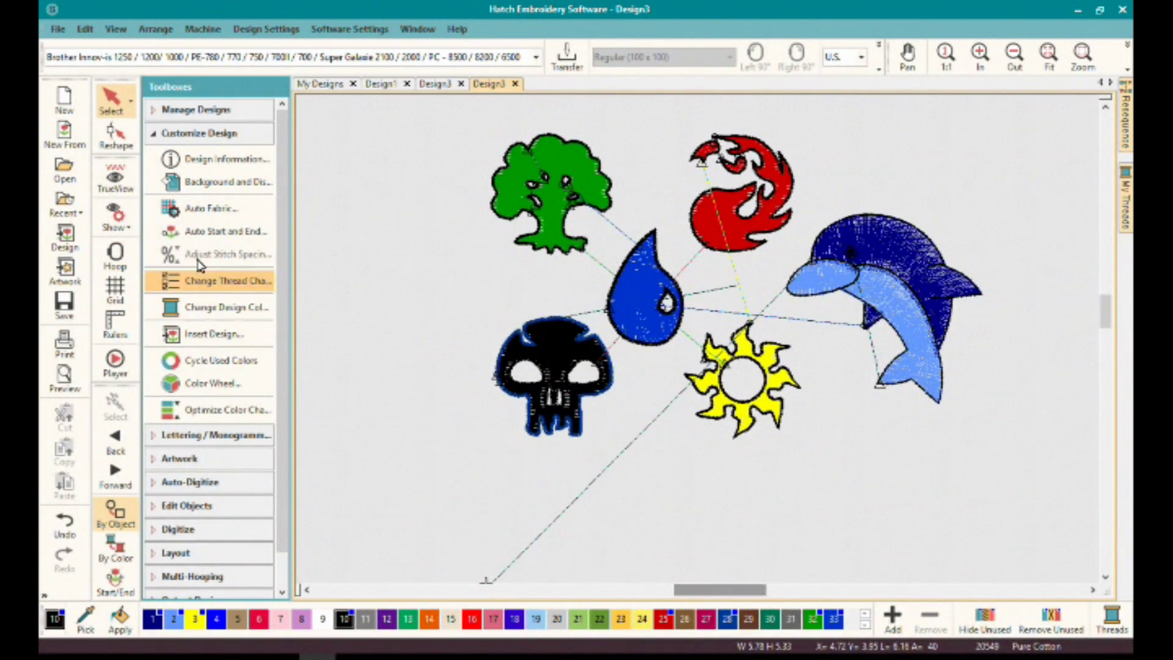
{"action": "left_click", "coordinate": [114, 178]}
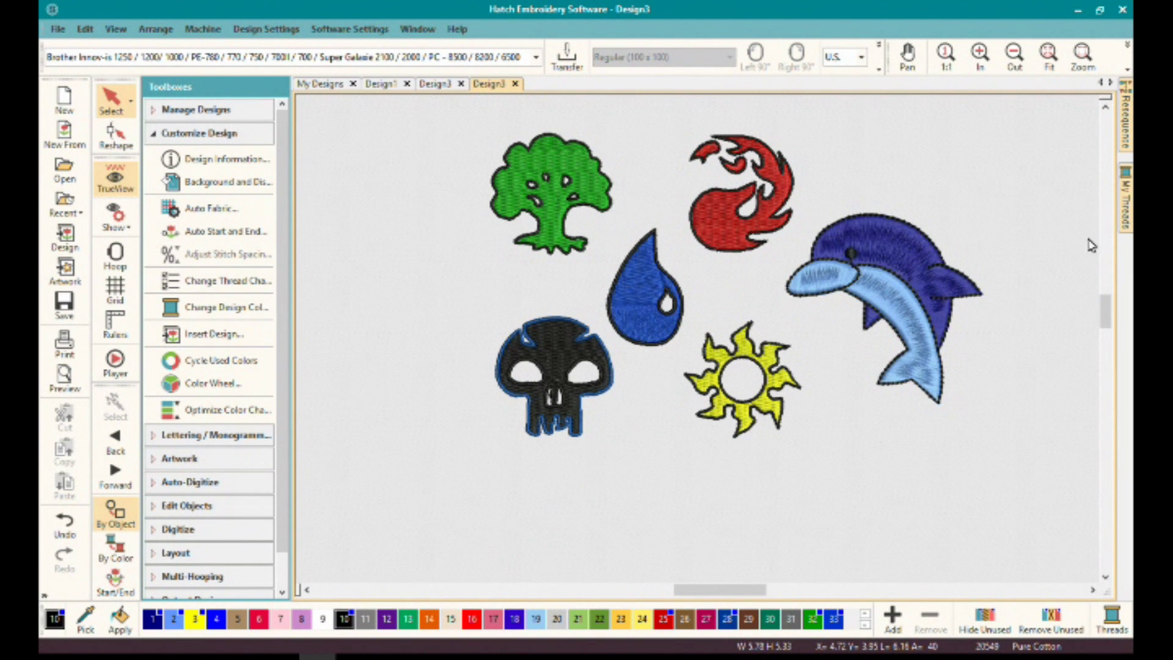
{"action": "left_click_drag", "start_coordinate": [1109, 312], "coordinate": [1110, 309]}
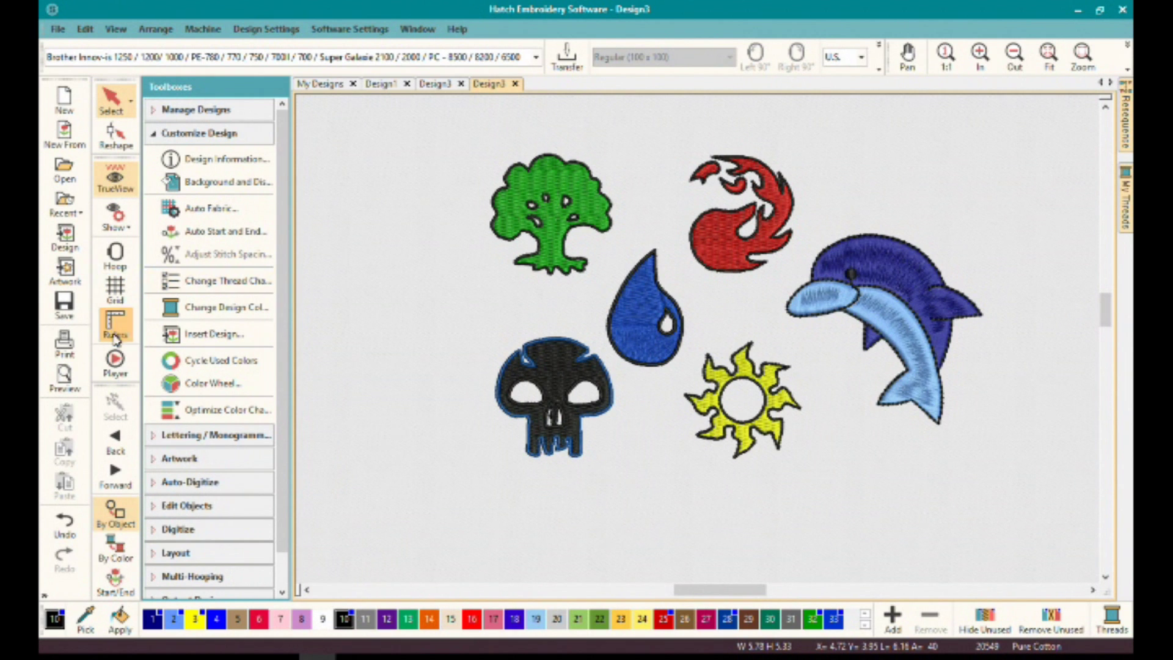
Play the stitch-out, skip ahead three colours, then pause and resume at the flame.
{"action": "left_click", "coordinate": [119, 368]}
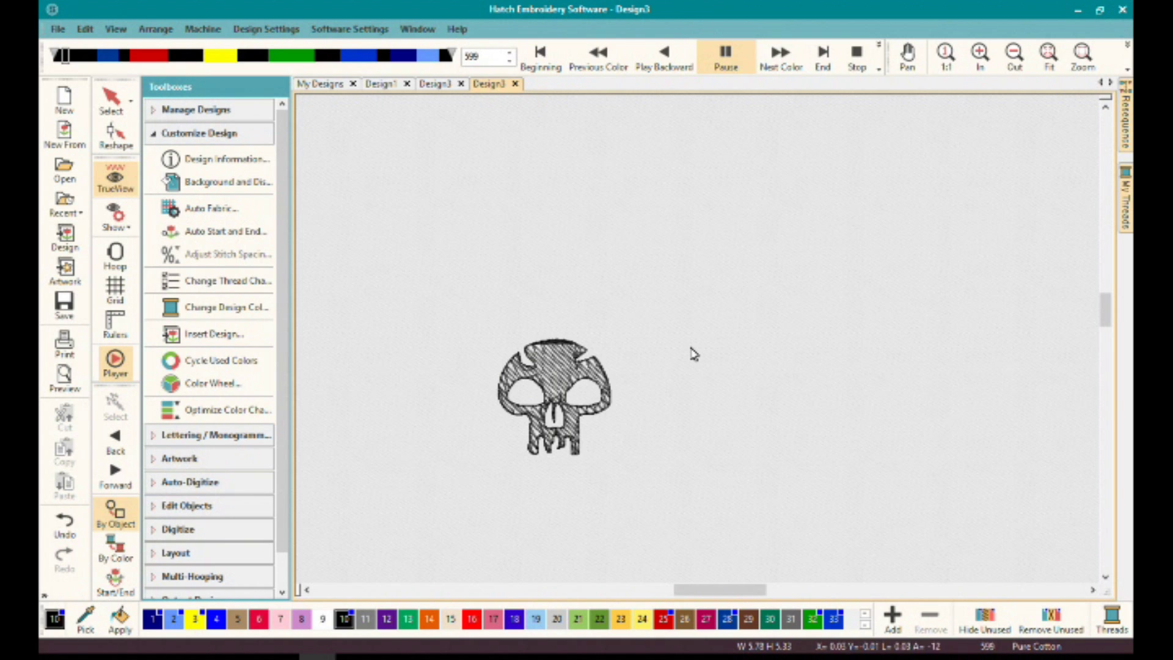
{"action": "left_click", "coordinate": [781, 65]}
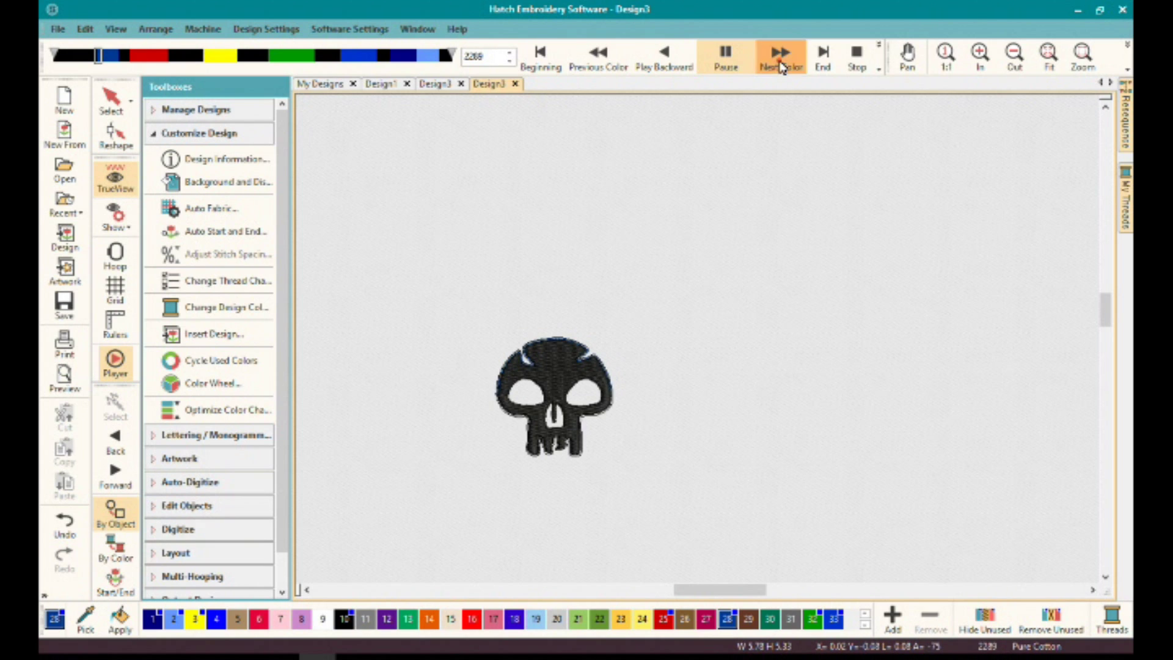
{"action": "left_click", "coordinate": [781, 66]}
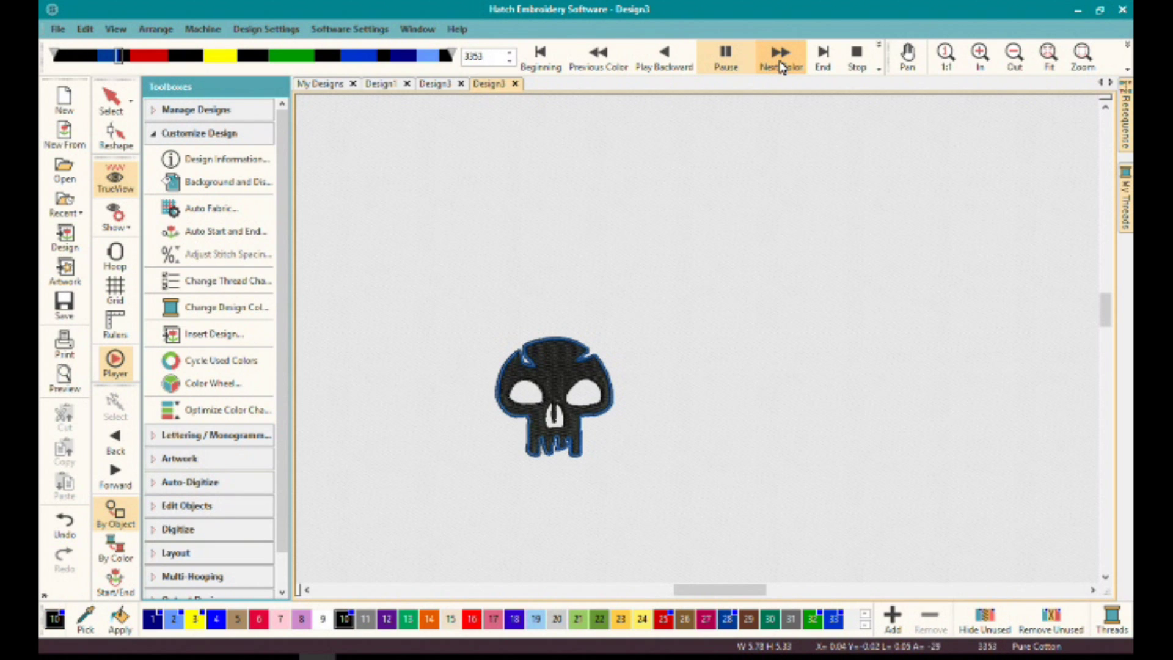
{"action": "left_click", "coordinate": [781, 66]}
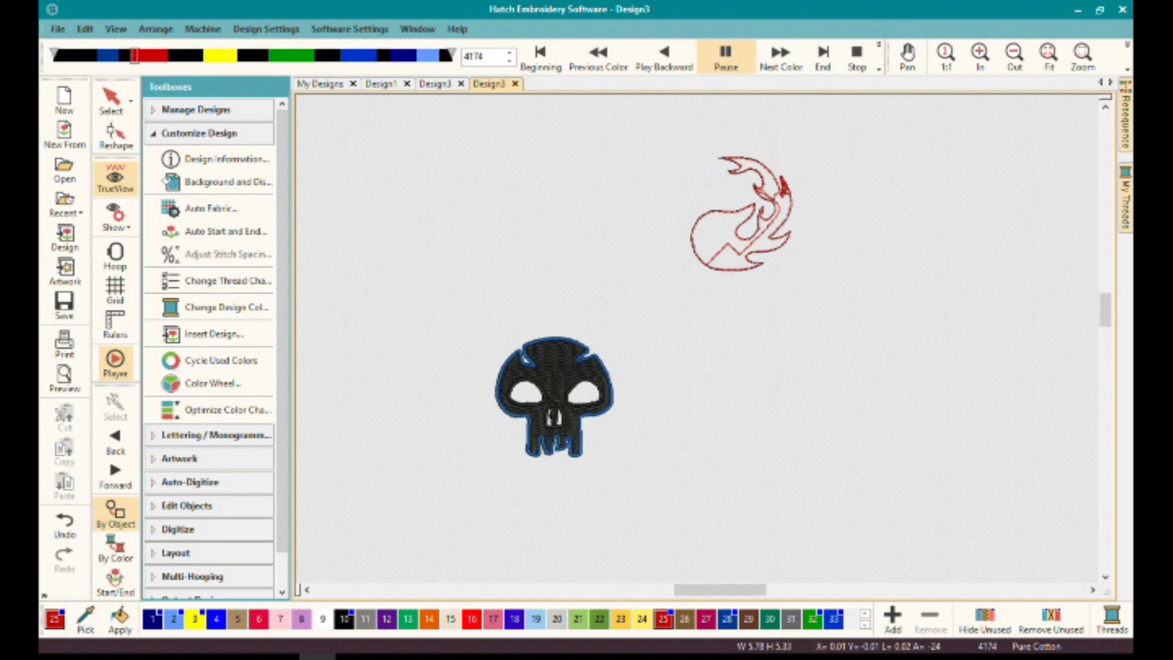
{"action": "left_click", "coordinate": [732, 66]}
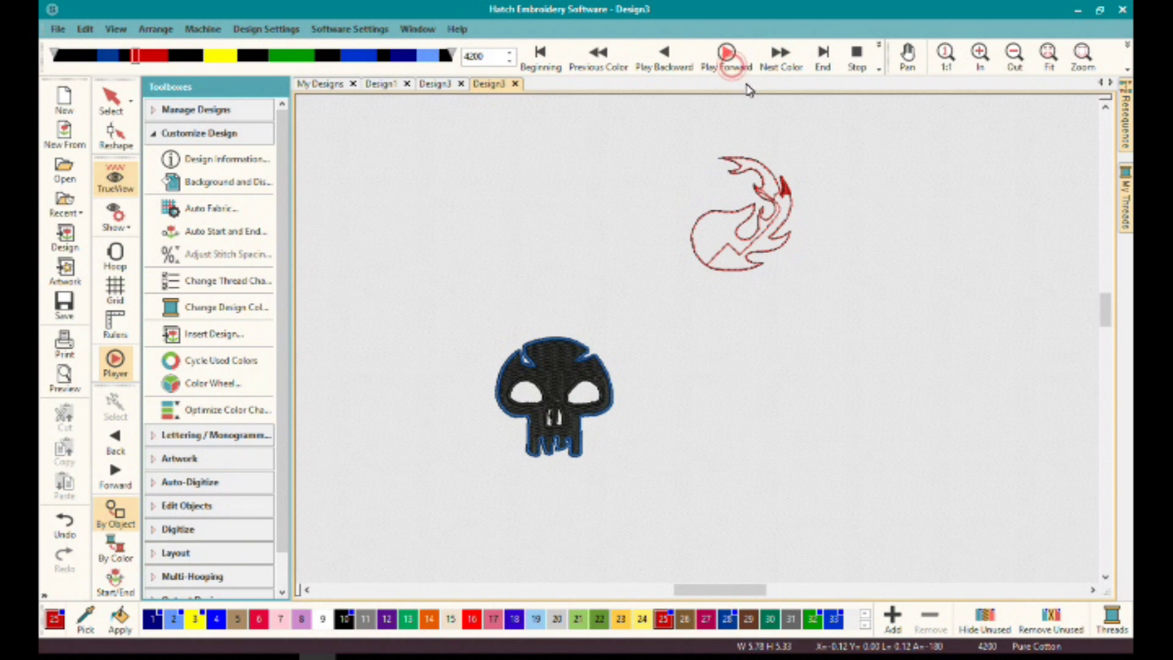
{"action": "left_click", "coordinate": [729, 59]}
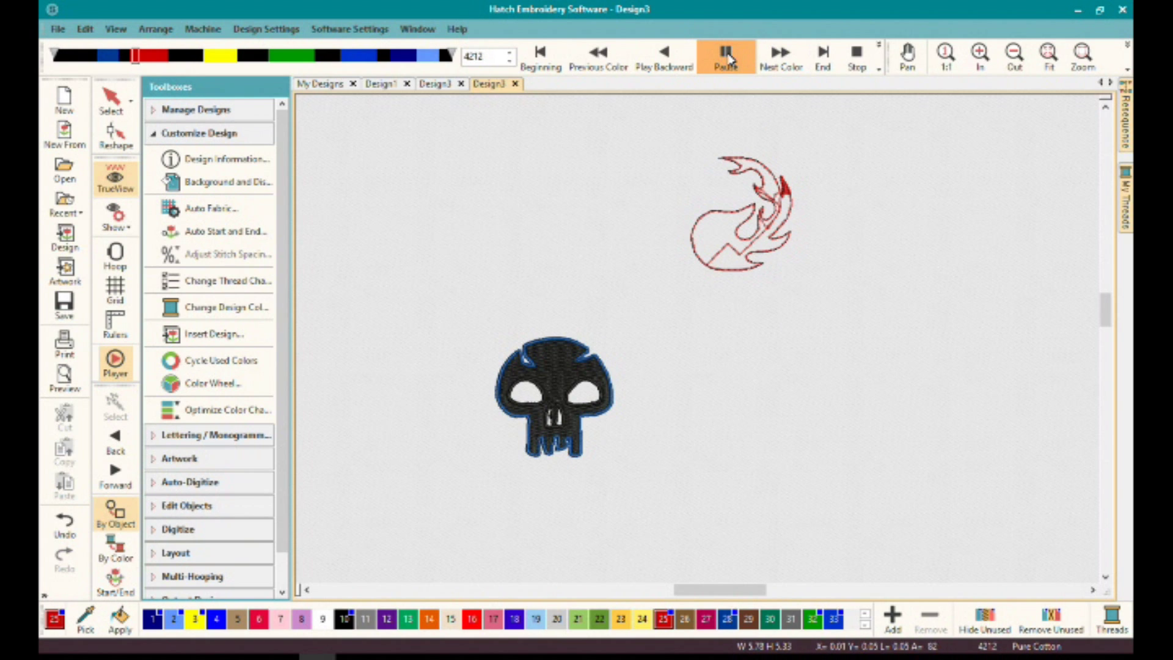